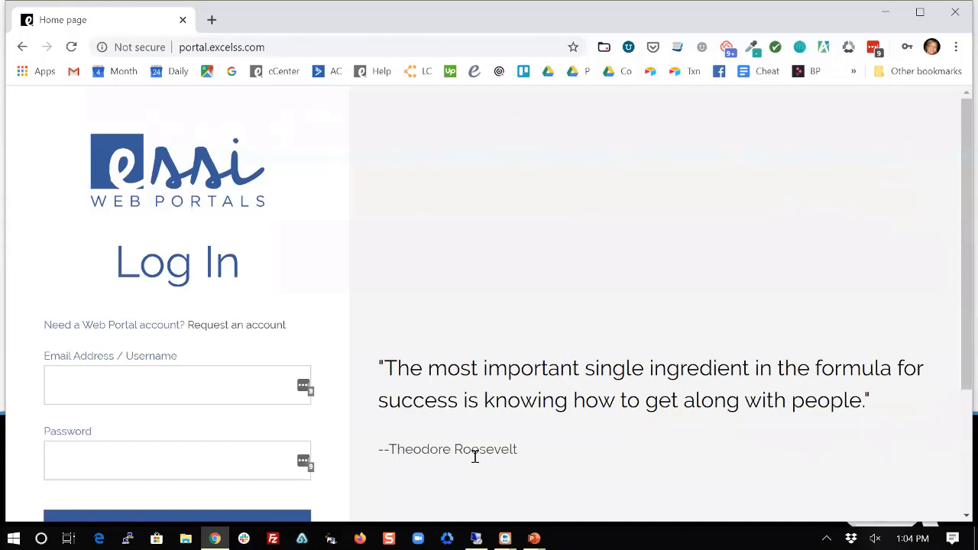
Sign in to the customer portal with the customer's username and password.
{"action": "type", "text": "abercrombie"}
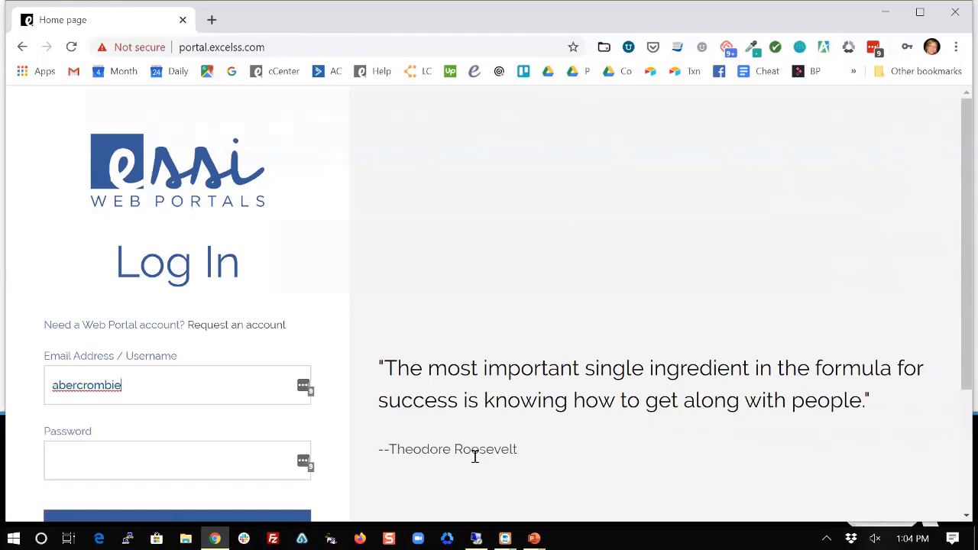
{"action": "key", "text": "Tab"}
{"action": "type", "text": "•"}
{"action": "key", "text": "Return"}
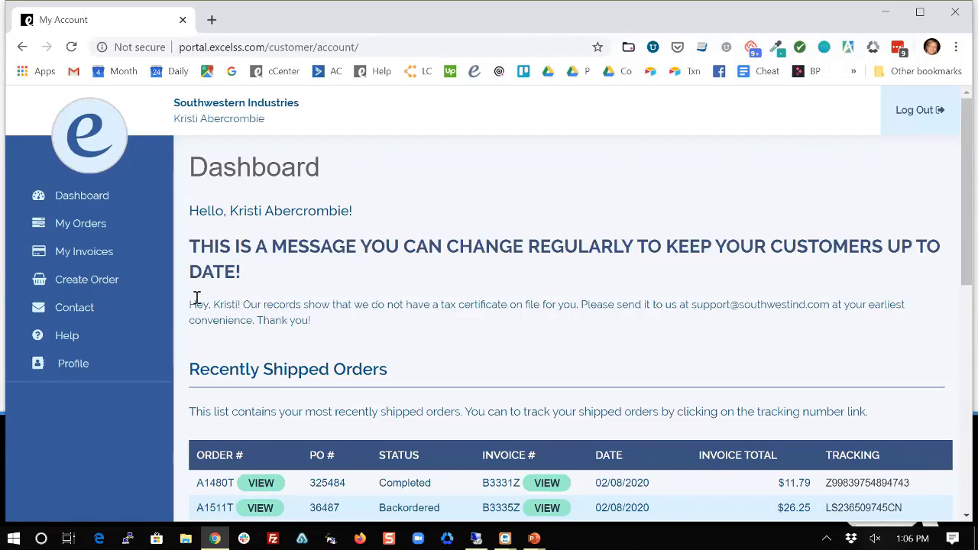
{"action": "left_click_drag", "start_coordinate": [194, 304], "coordinate": [329, 337]}
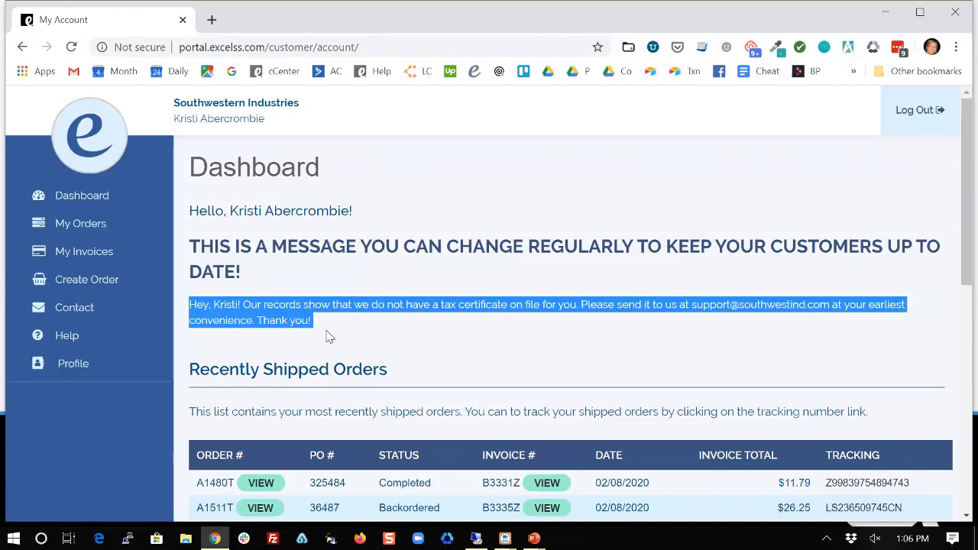
{"action": "left_click", "coordinate": [334, 328]}
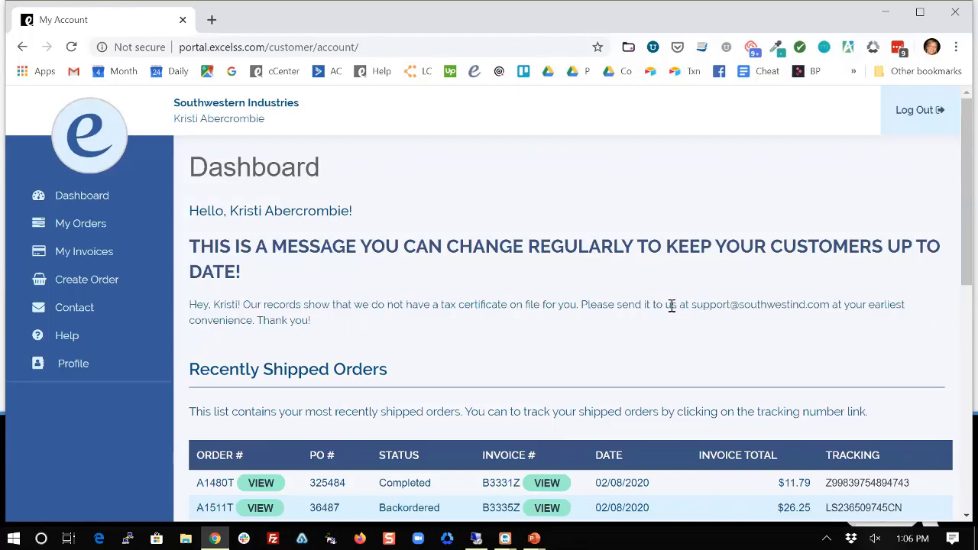
{"action": "scroll", "coordinate": [671, 305], "scroll_direction": "down", "scroll_amount": 3}
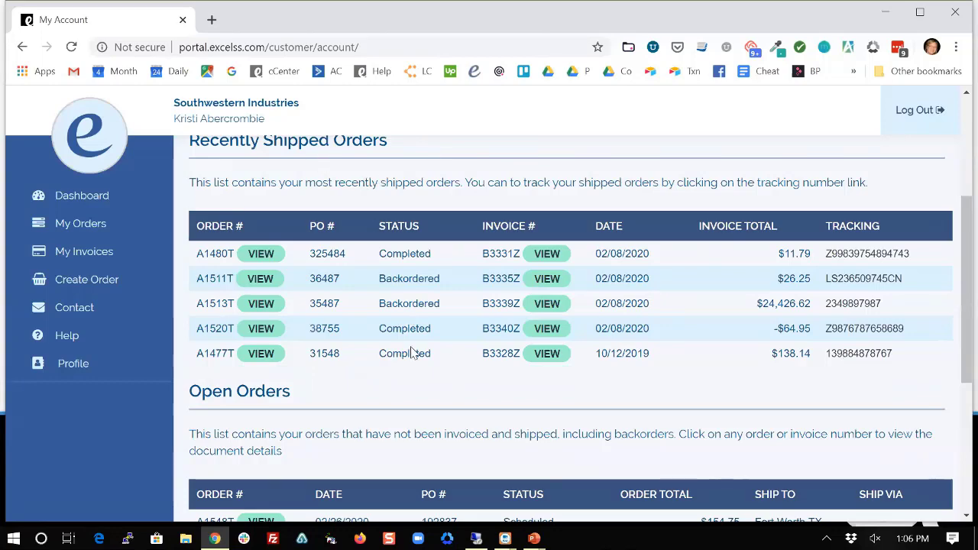
{"action": "scroll", "coordinate": [412, 353], "scroll_direction": "down", "scroll_amount": 4}
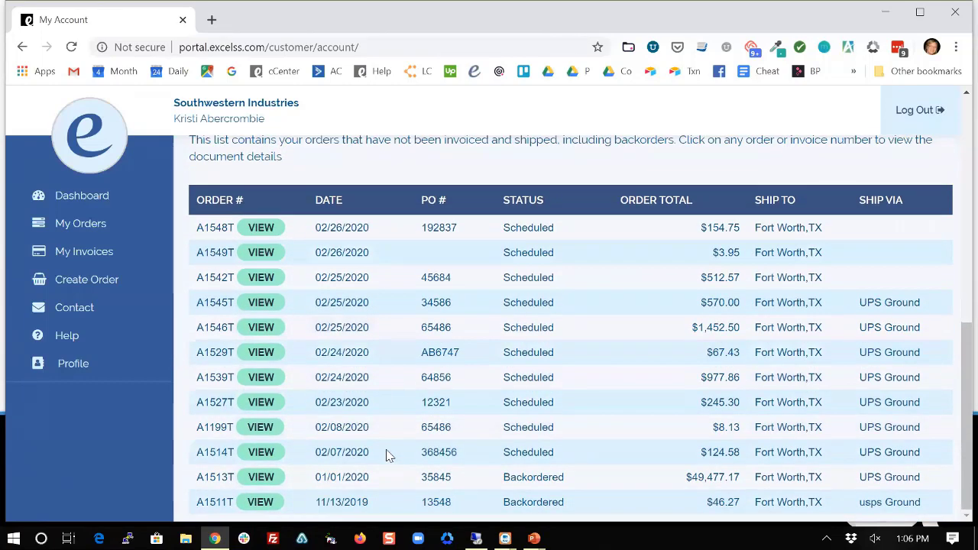
{"action": "scroll", "coordinate": [387, 455], "scroll_direction": "up", "scroll_amount": 7}
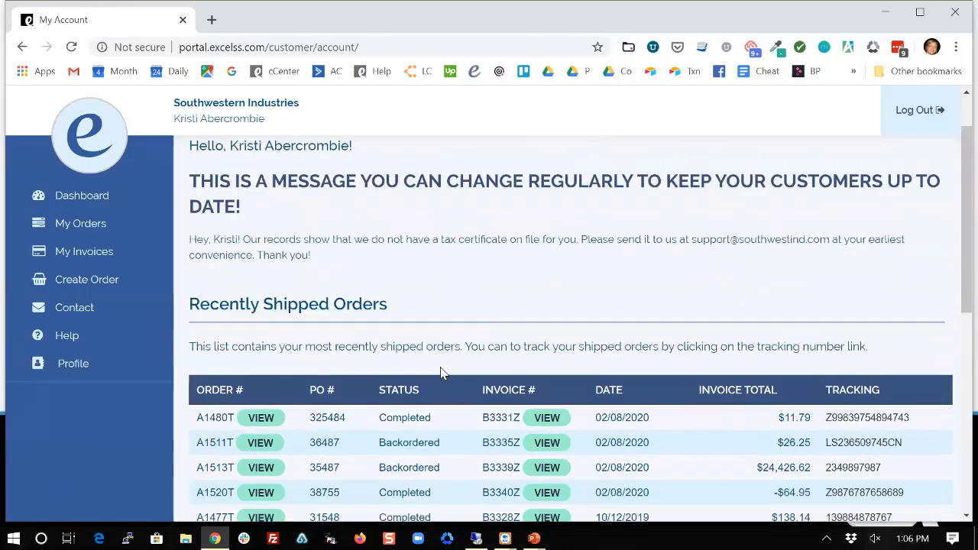
{"action": "scroll", "coordinate": [441, 372], "scroll_direction": "down", "scroll_amount": 1}
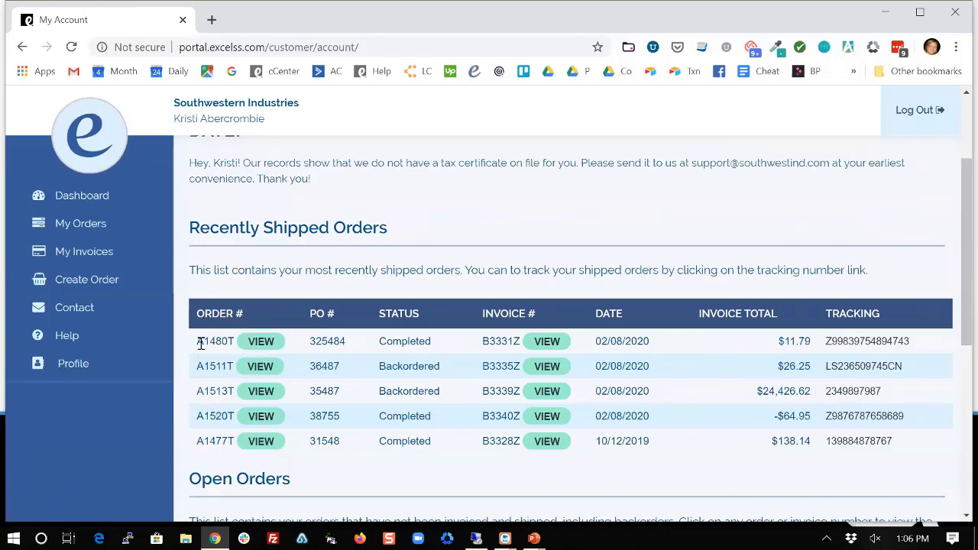
{"action": "left_click", "coordinate": [261, 341]}
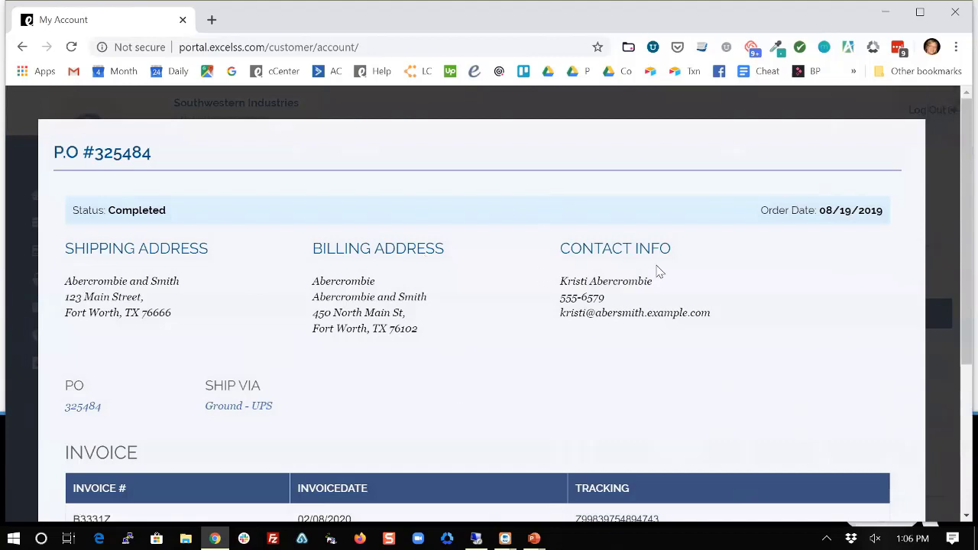
{"action": "scroll", "coordinate": [502, 344], "scroll_direction": "down", "scroll_amount": 1}
{"action": "scroll", "coordinate": [502, 344], "scroll_direction": "down", "scroll_amount": 1}
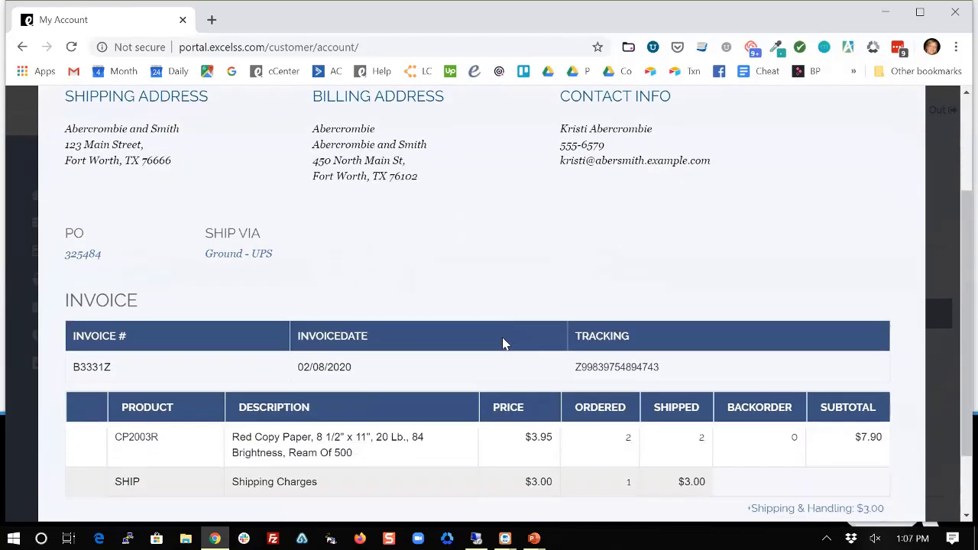
{"action": "scroll", "coordinate": [502, 343], "scroll_direction": "up", "scroll_amount": 2}
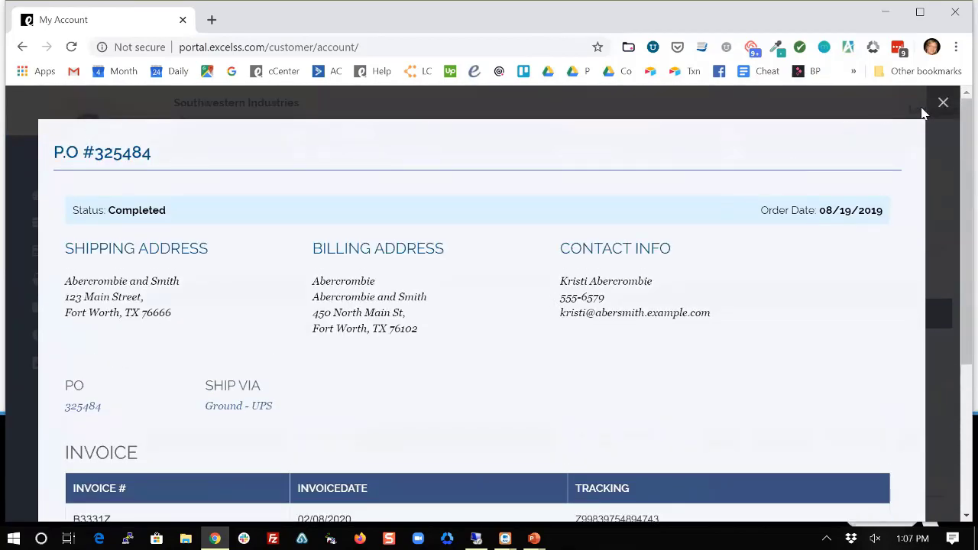
{"action": "left_click", "coordinate": [944, 103]}
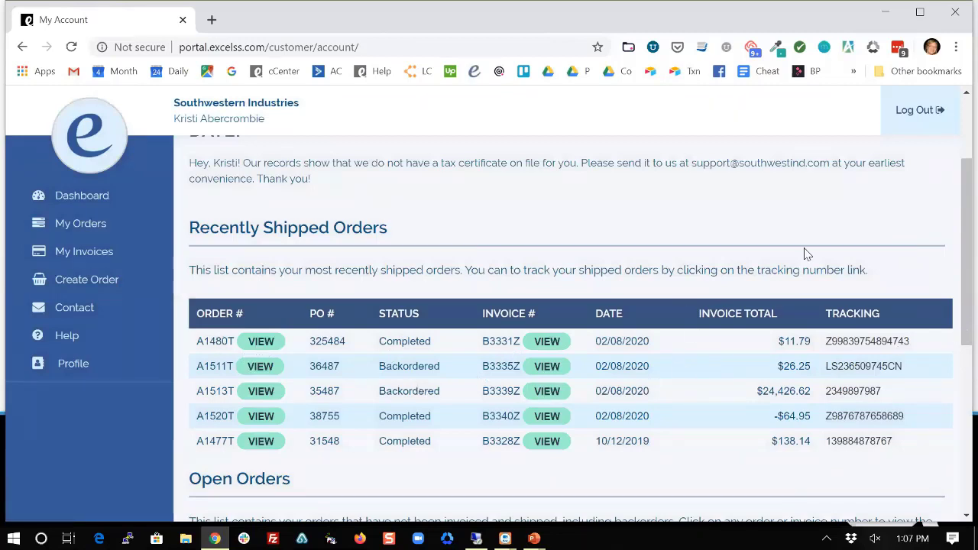
{"action": "left_click", "coordinate": [864, 367]}
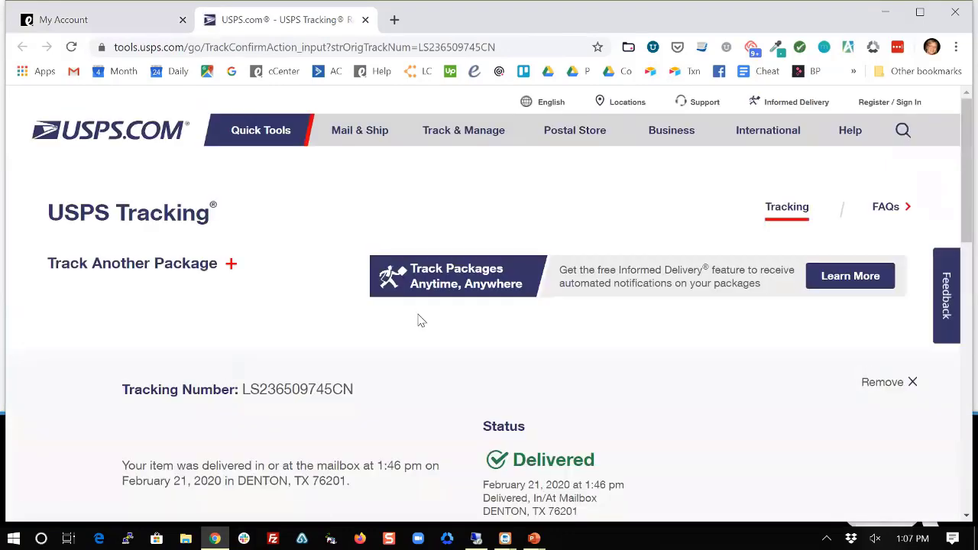
{"action": "scroll", "coordinate": [603, 380], "scroll_direction": "down", "scroll_amount": 2}
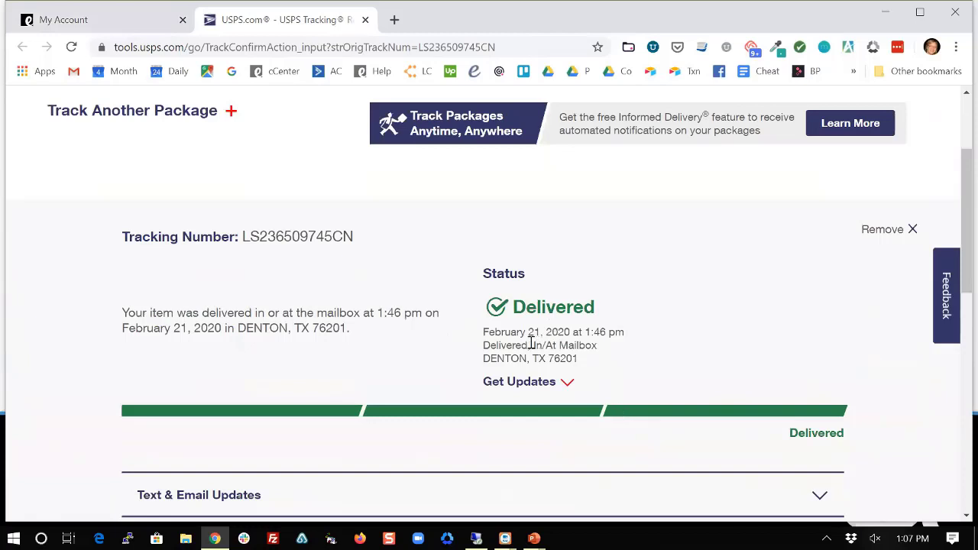
{"action": "scroll", "coordinate": [456, 356], "scroll_direction": "up", "scroll_amount": 2}
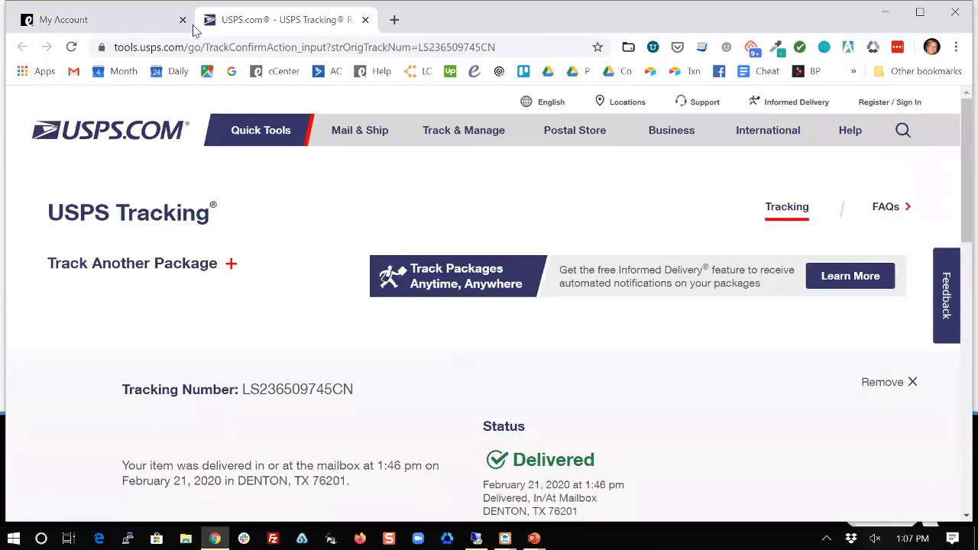
{"action": "left_click", "coordinate": [364, 20]}
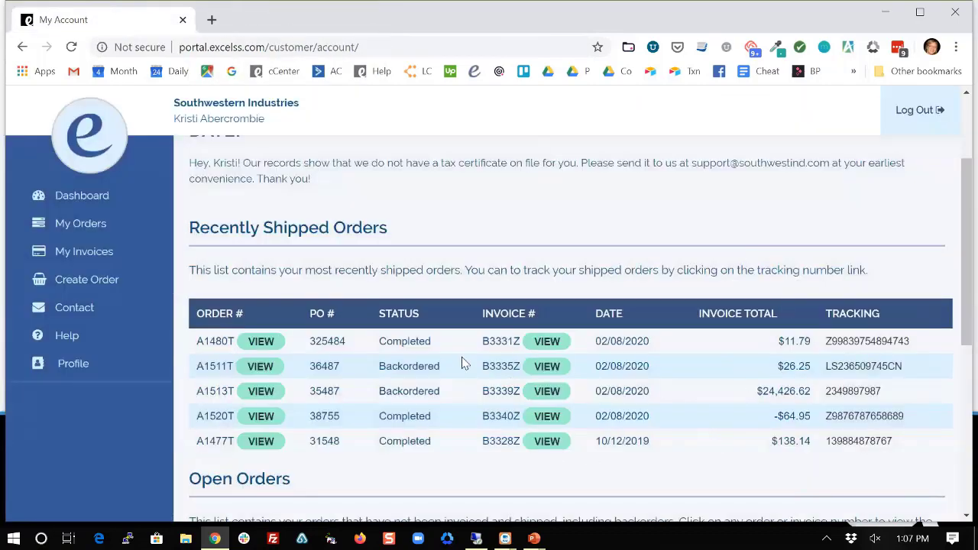
{"action": "left_click", "coordinate": [546, 341]}
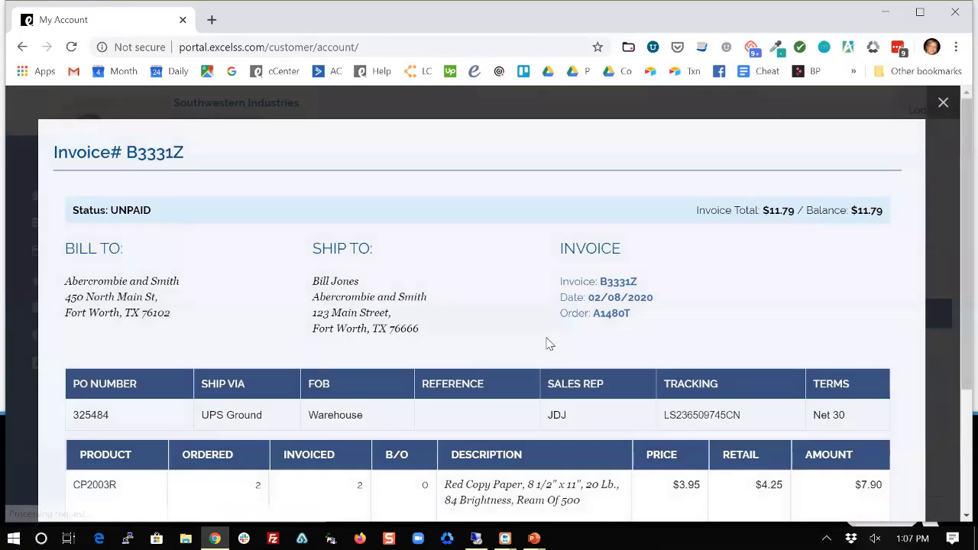
{"action": "scroll", "coordinate": [489, 306], "scroll_direction": "down", "scroll_amount": 3}
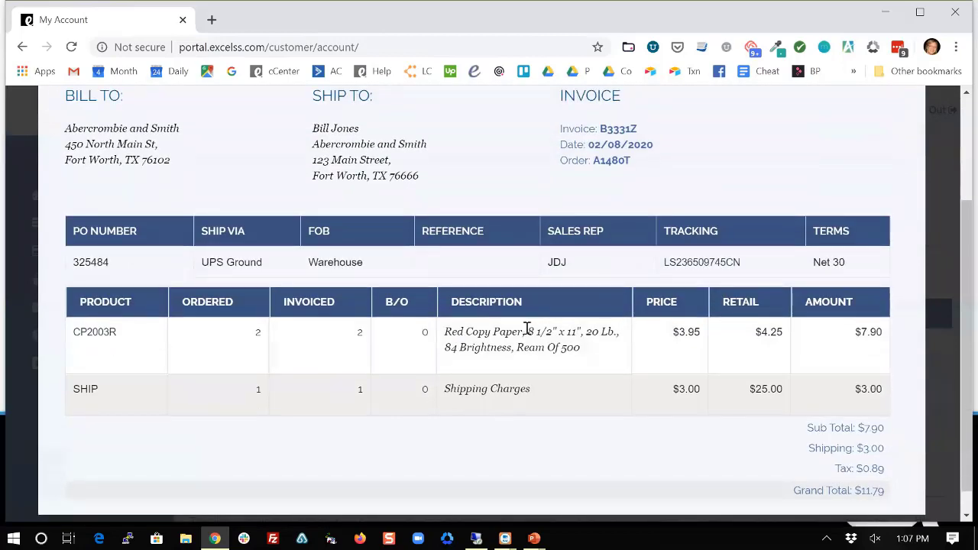
{"action": "scroll", "coordinate": [527, 331], "scroll_direction": "up", "scroll_amount": 3}
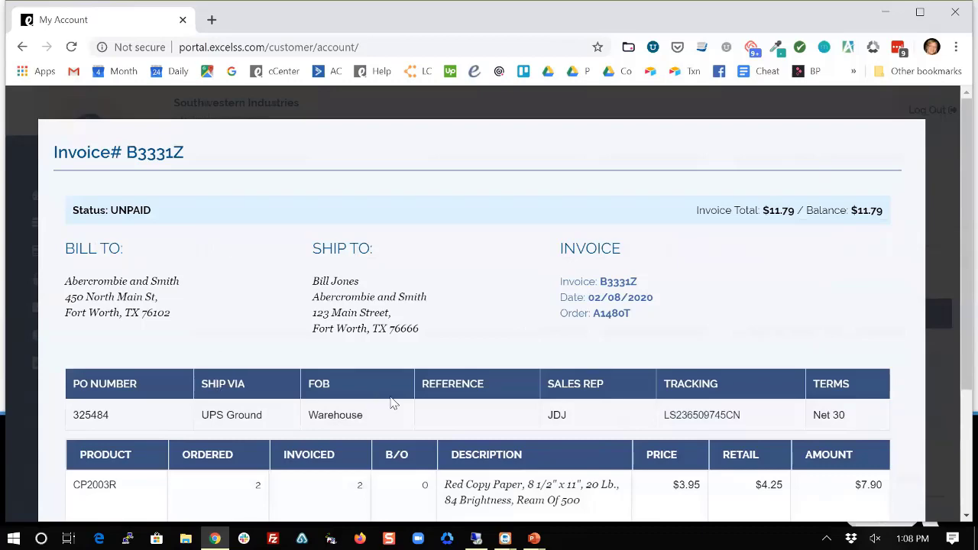
{"action": "scroll", "coordinate": [375, 425], "scroll_direction": "down", "scroll_amount": 1}
{"action": "scroll", "coordinate": [573, 429], "scroll_direction": "up", "scroll_amount": 1}
{"action": "left_click", "coordinate": [944, 105]}
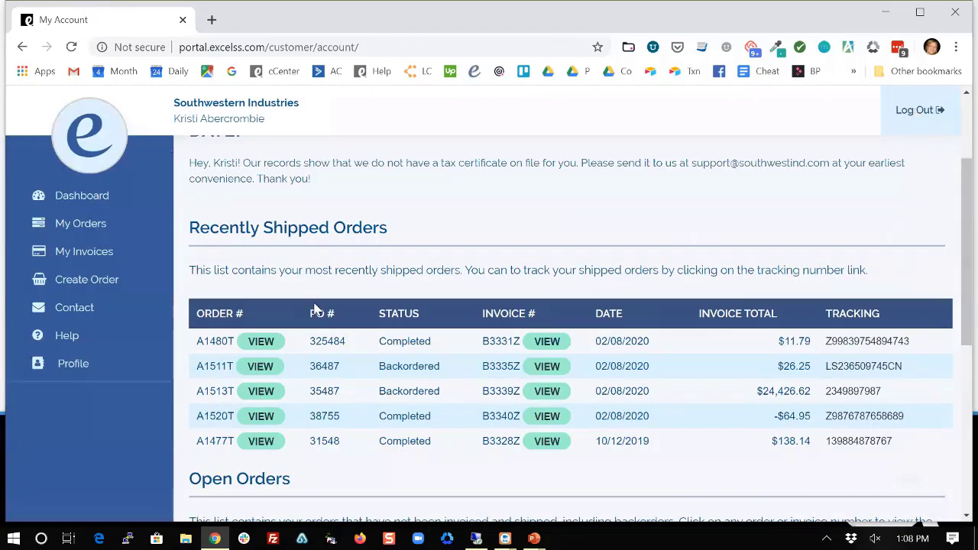
Go to My Orders to view the customer's scheduled open orders.
{"action": "scroll", "coordinate": [390, 294], "scroll_direction": "down", "scroll_amount": 4}
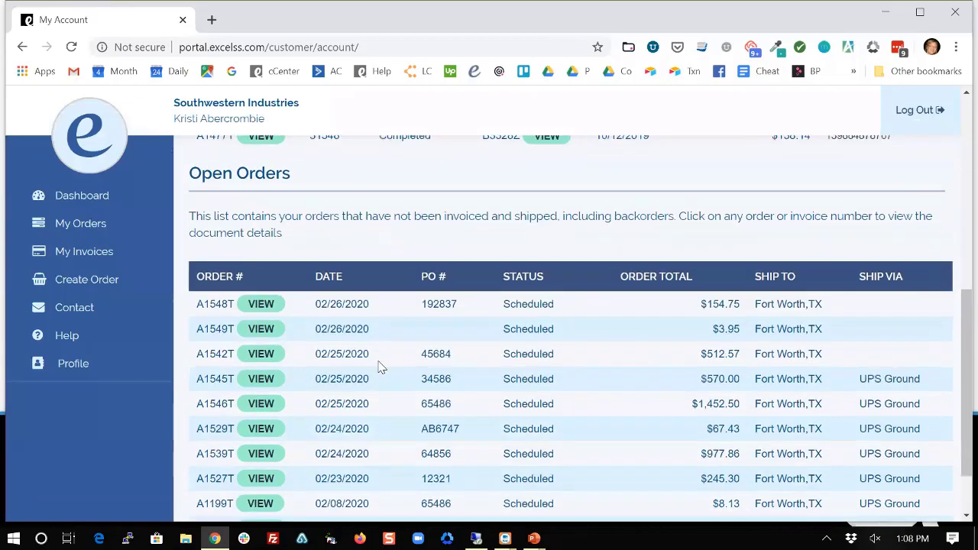
{"action": "scroll", "coordinate": [462, 363], "scroll_direction": "down", "scroll_amount": 1}
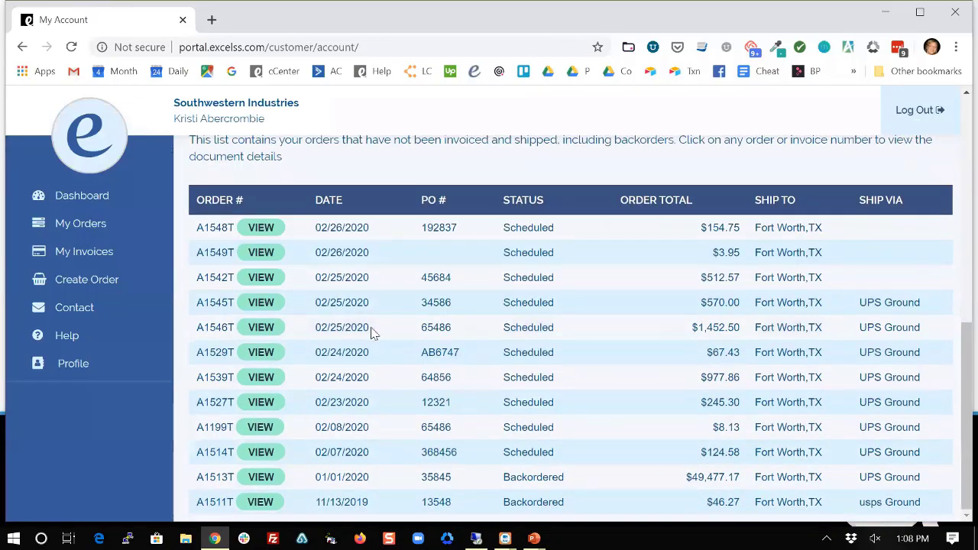
{"action": "scroll", "coordinate": [410, 413], "scroll_direction": "up", "scroll_amount": 3}
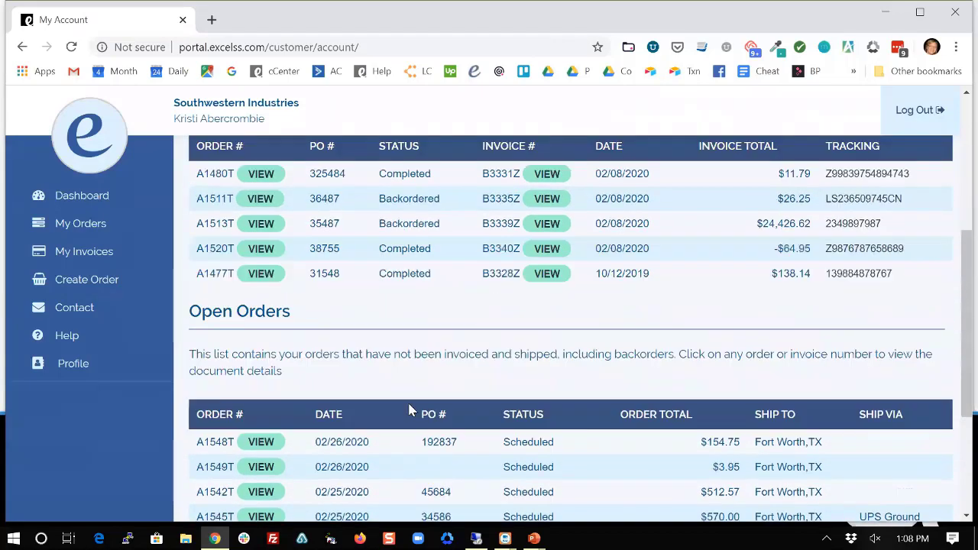
{"action": "scroll", "coordinate": [408, 408], "scroll_direction": "up", "scroll_amount": 3}
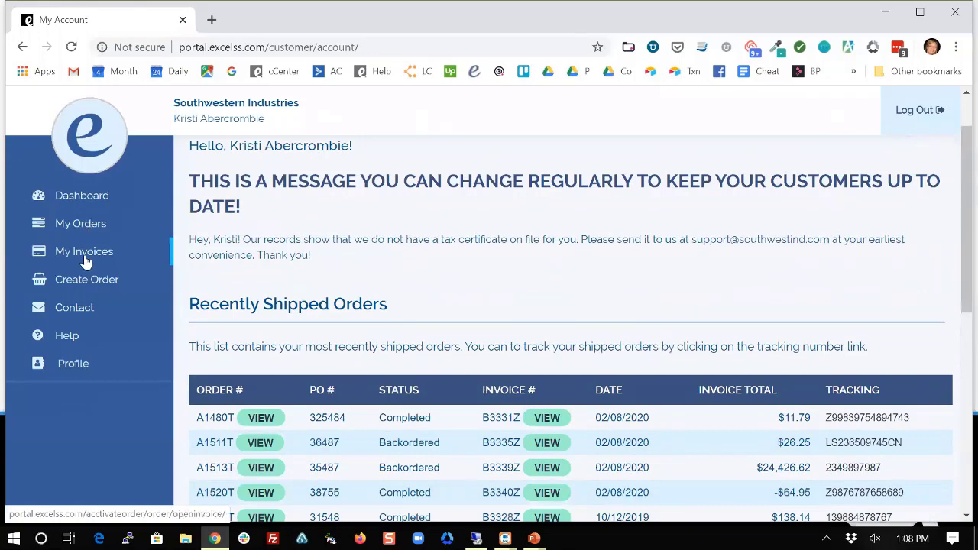
{"action": "left_click", "coordinate": [74, 225]}
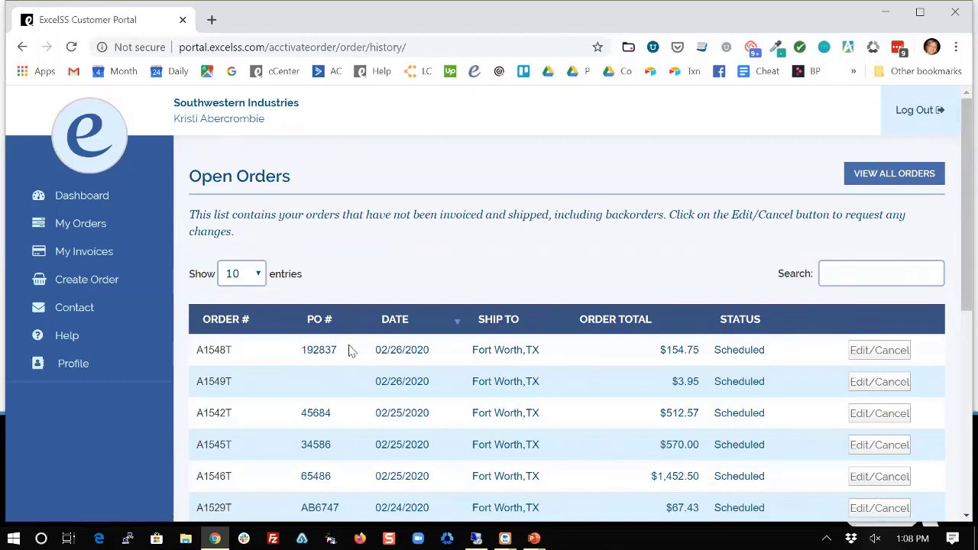
{"action": "scroll", "coordinate": [306, 352], "scroll_direction": "down", "scroll_amount": 1}
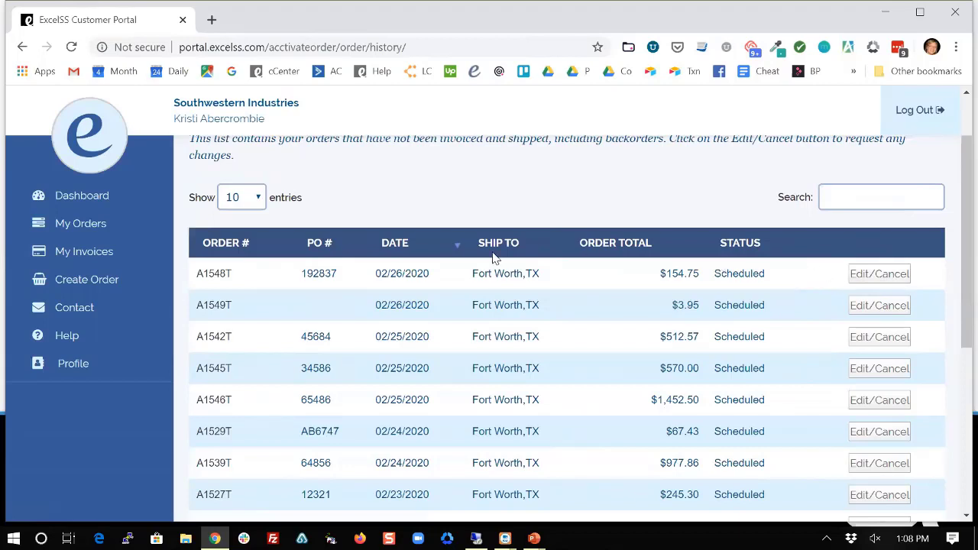
Open the edit/cancel request form for the first open order, then cancel it unsent.
{"action": "left_click", "coordinate": [874, 278]}
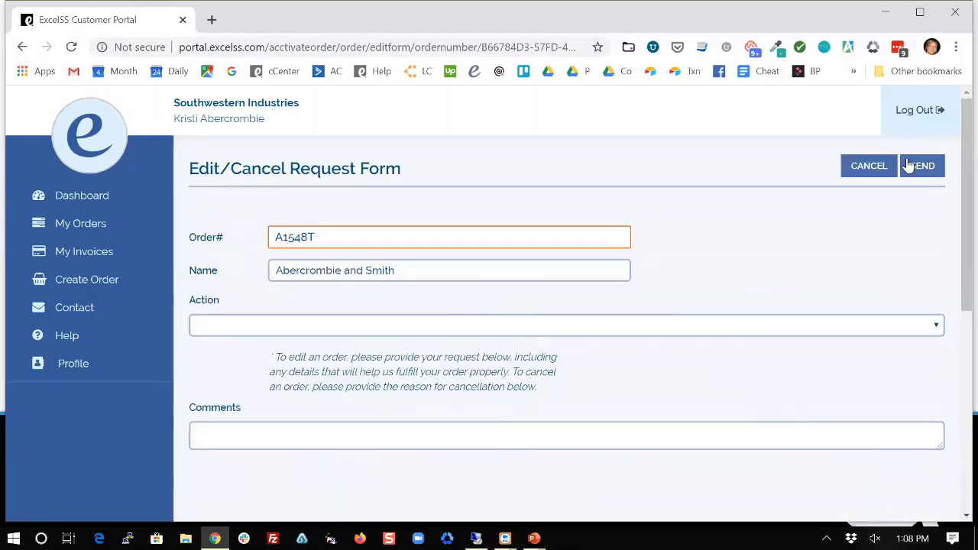
{"action": "left_click", "coordinate": [863, 169]}
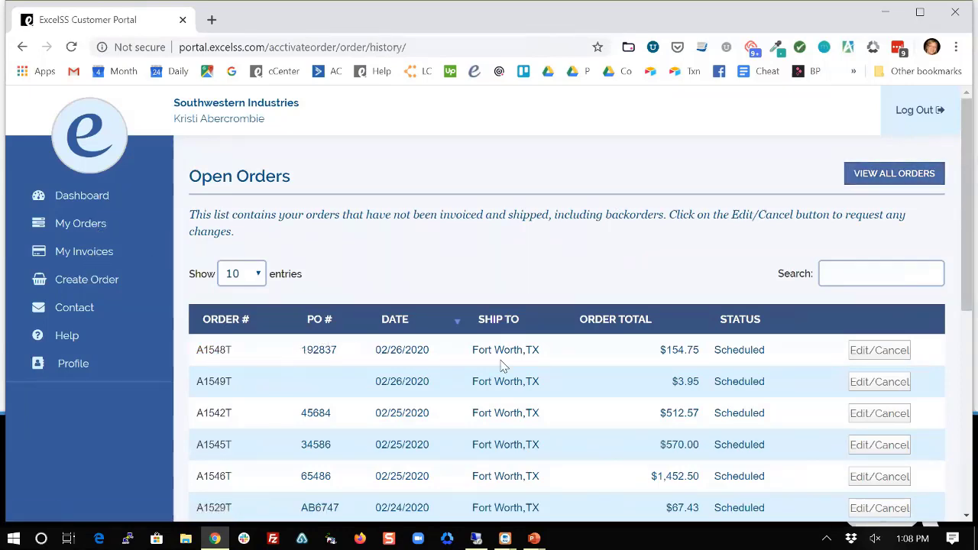
{"action": "scroll", "coordinate": [752, 405], "scroll_direction": "down", "scroll_amount": 1}
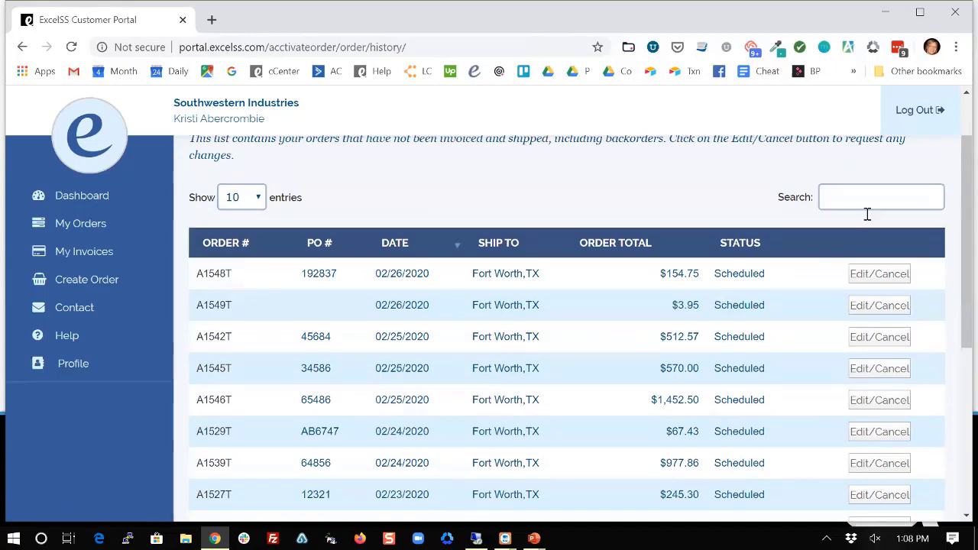
{"action": "scroll", "coordinate": [866, 214], "scroll_direction": "up", "scroll_amount": 1}
Show All Orders filtered by an order-number search, then view the three unpaid invoices.
{"action": "left_click", "coordinate": [886, 178]}
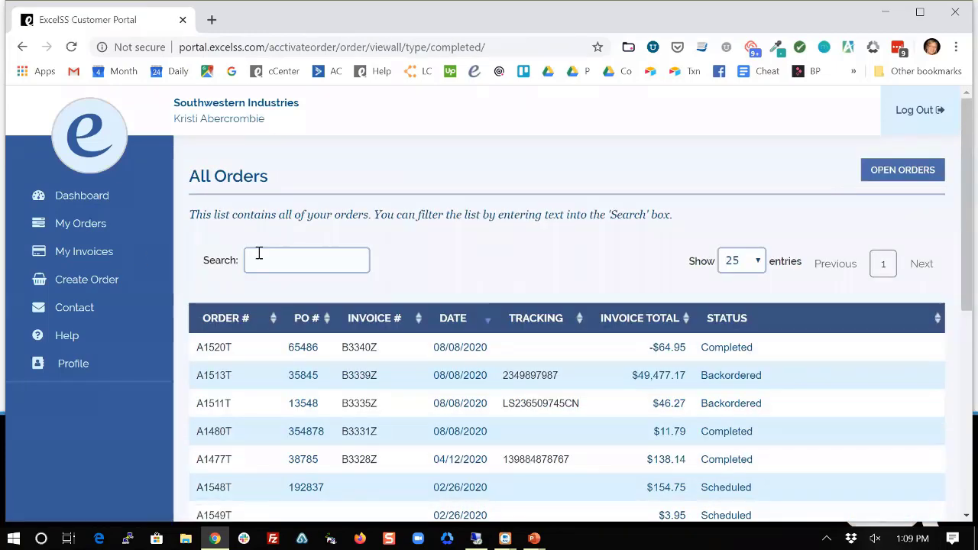
{"action": "left_click", "coordinate": [280, 256]}
{"action": "type", "text": "387"}
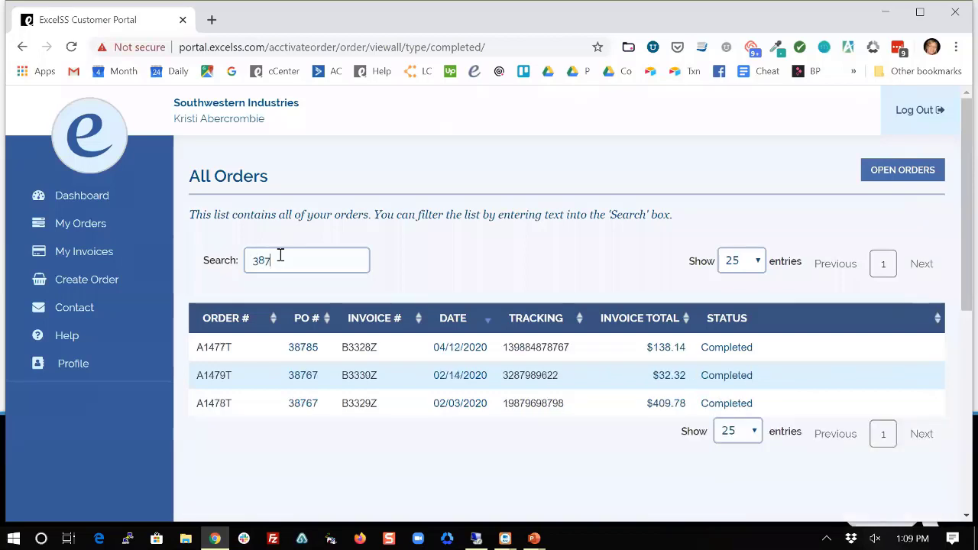
{"action": "type", "text": "8"}
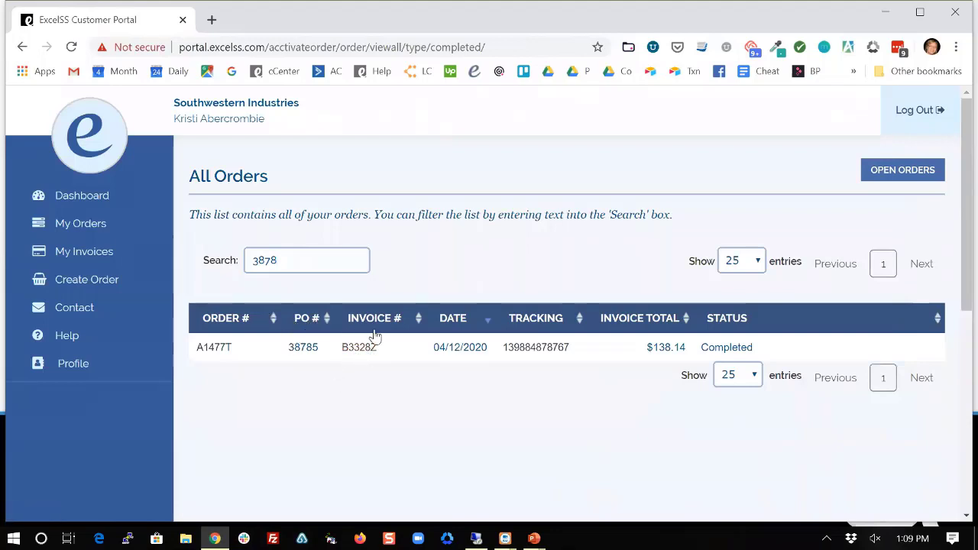
{"action": "left_click", "coordinate": [91, 259]}
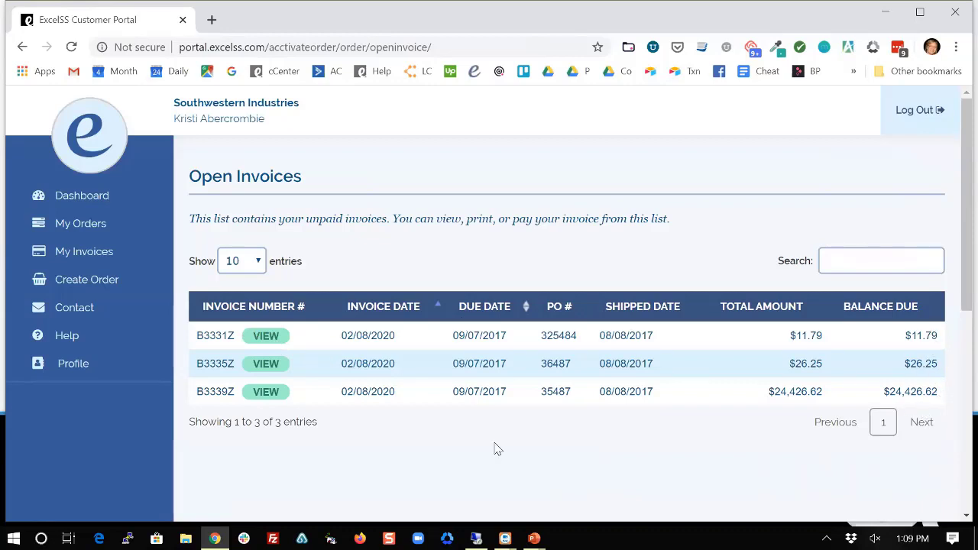
Start a blank New Order from Create Order.
{"action": "left_click", "coordinate": [73, 280]}
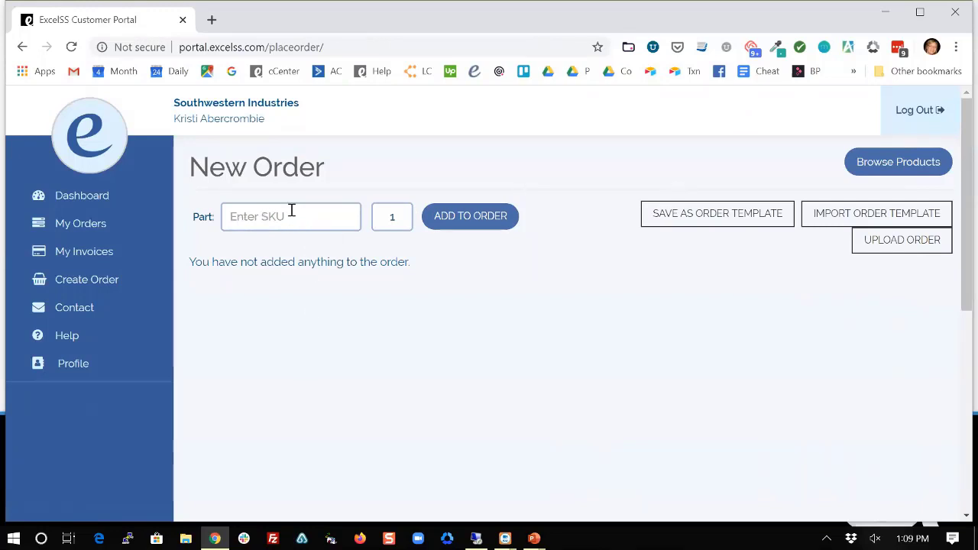
Add part B10, the $3.35 D-Ring Binder, to the order and open Browse Products.
{"action": "left_click", "coordinate": [292, 210]}
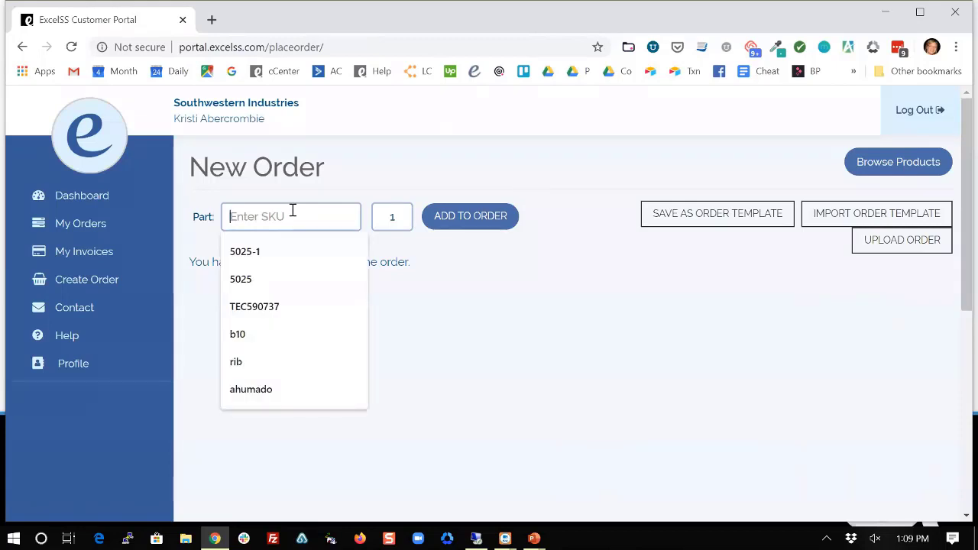
{"action": "type", "text": "b10"}
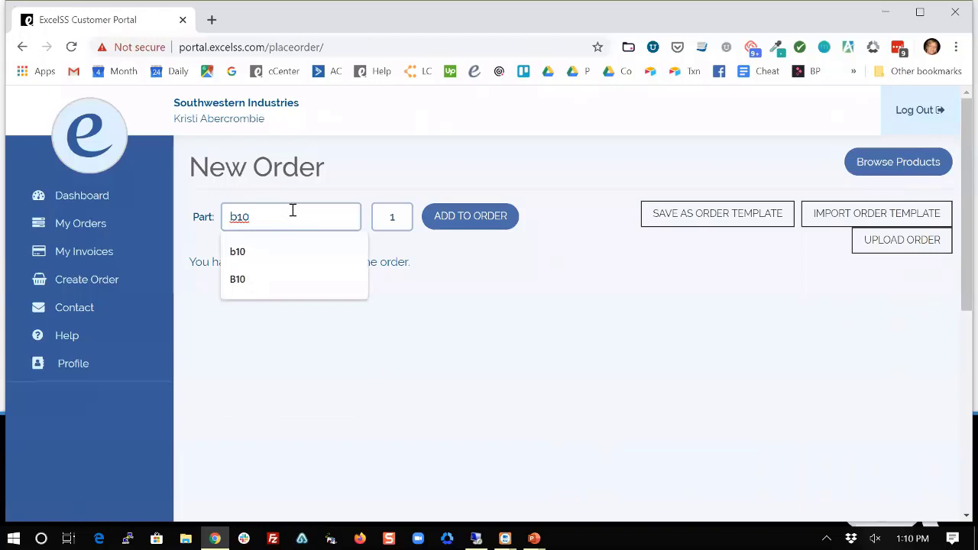
{"action": "key", "text": "Return"}
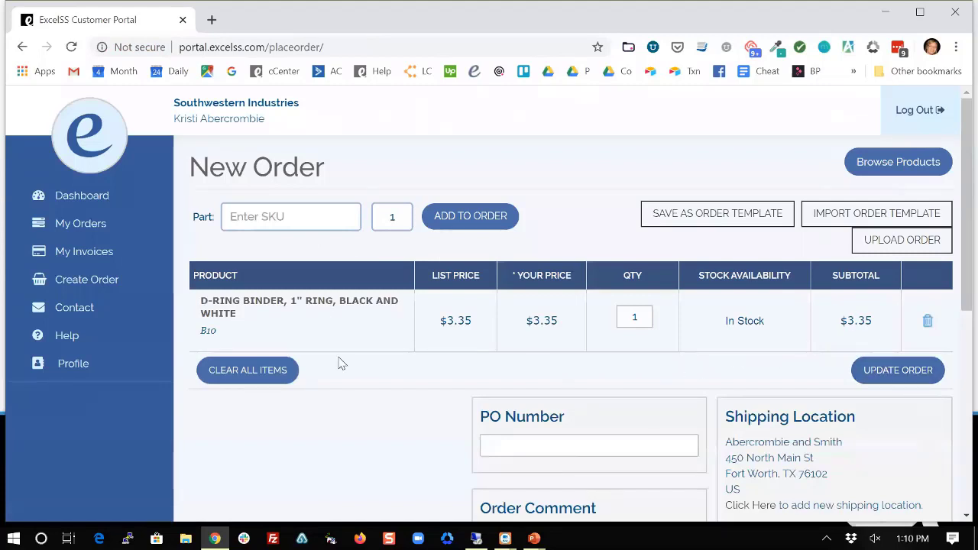
{"action": "left_click", "coordinate": [891, 168]}
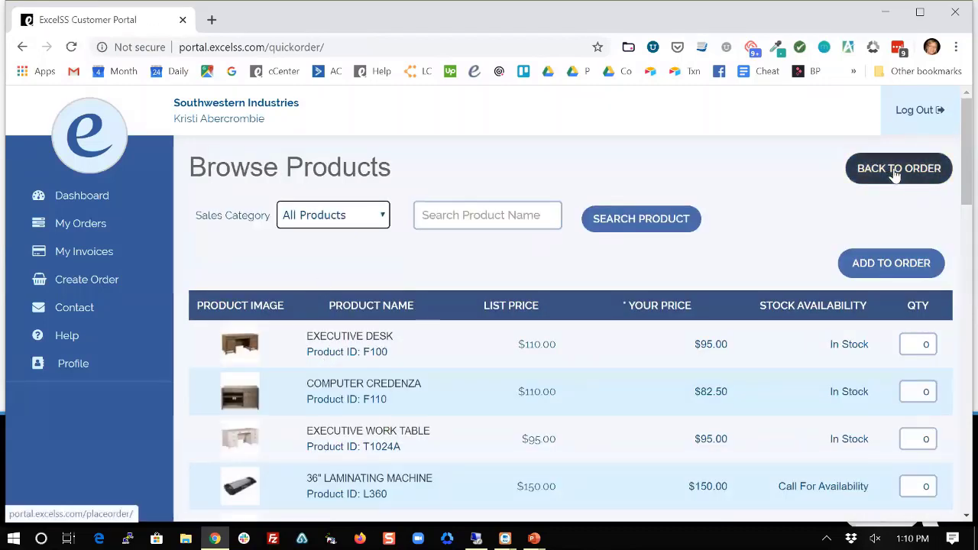
Set the catalogue's Sales Category to Furniture.
{"action": "left_click", "coordinate": [373, 221]}
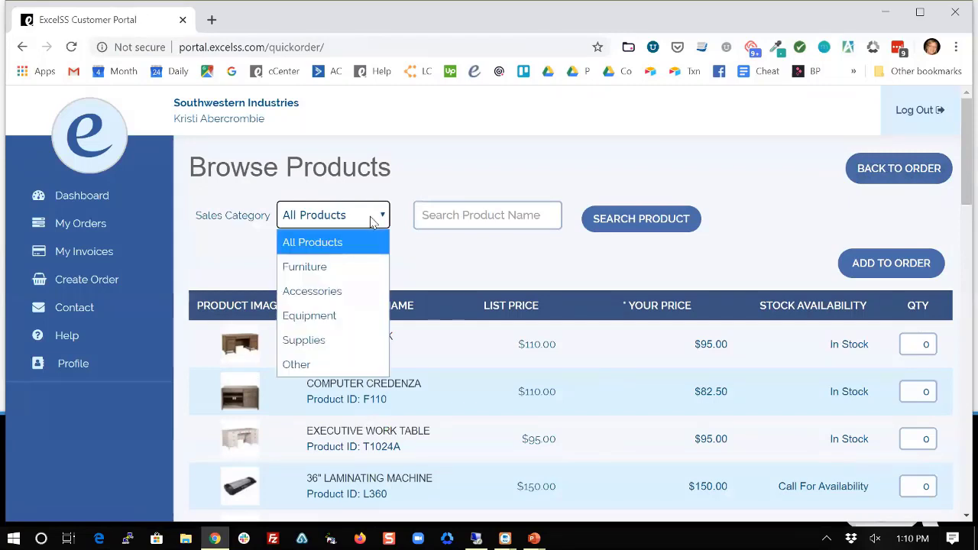
{"action": "left_click", "coordinate": [339, 269]}
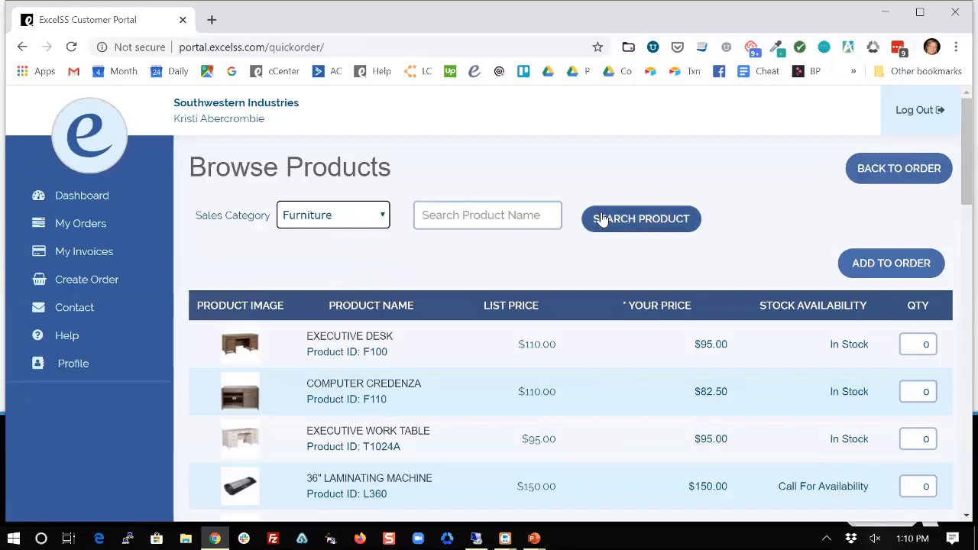
Search product names for 'desk' with the Sales Category set to All Products.
{"action": "left_click", "coordinate": [529, 218]}
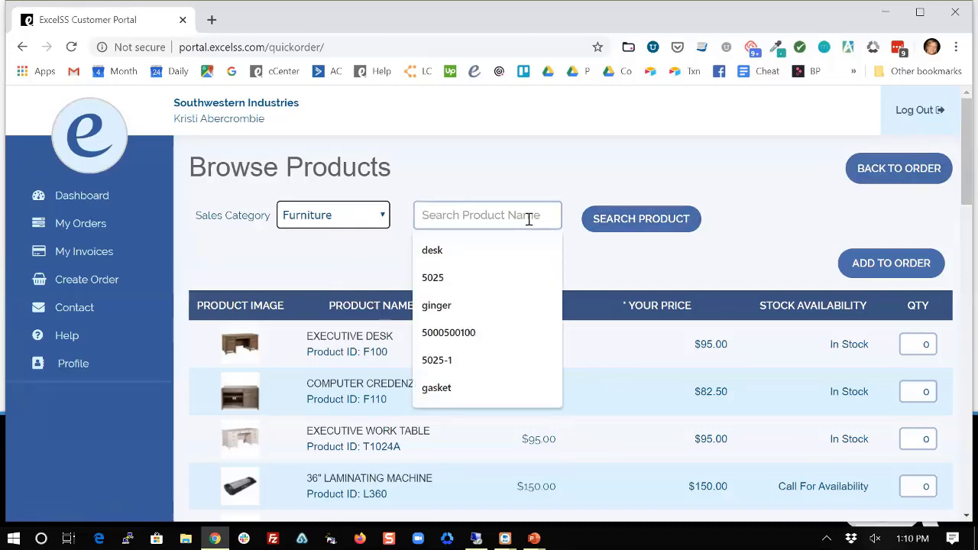
{"action": "type", "text": "f"}
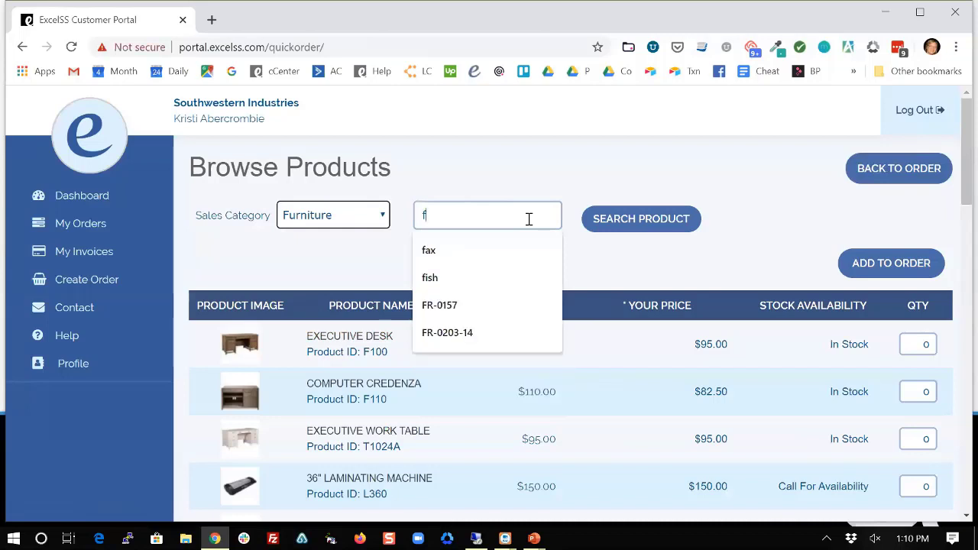
{"action": "key", "text": "BackSpace"}
{"action": "type", "text": "desk"}
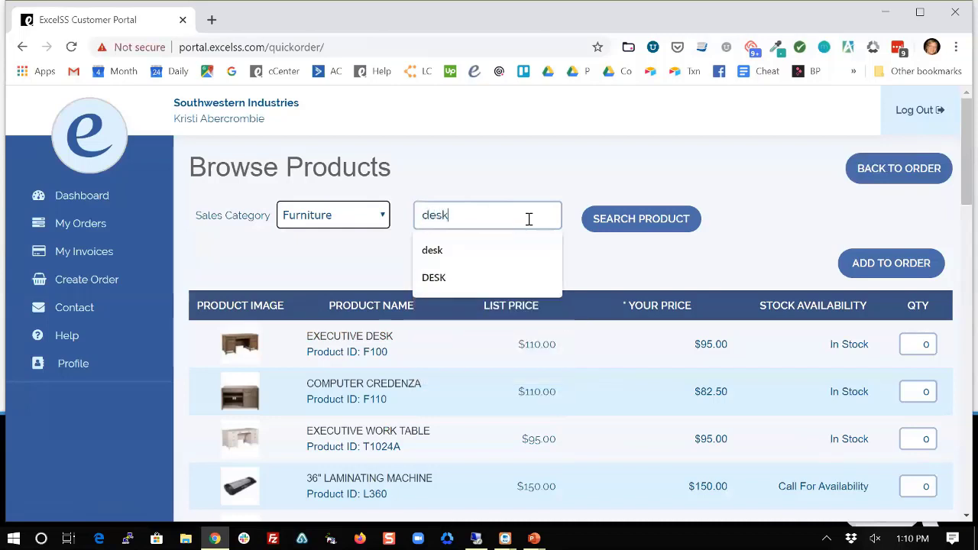
{"action": "key", "text": "Return"}
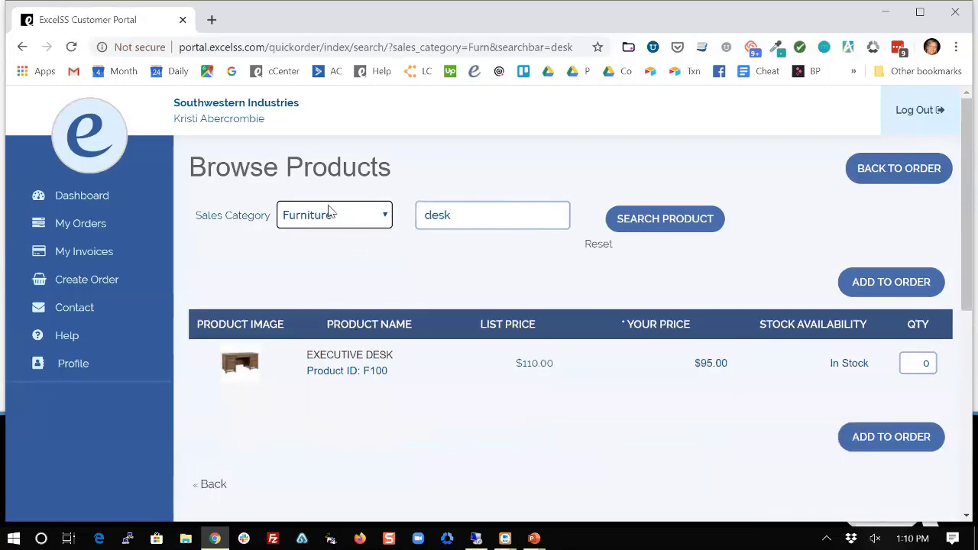
{"action": "left_click", "coordinate": [363, 220]}
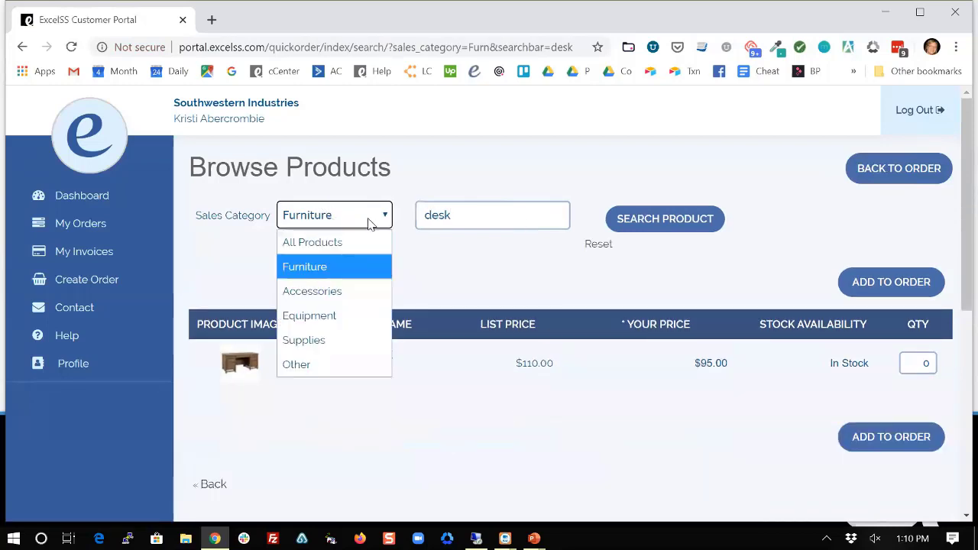
{"action": "left_click", "coordinate": [331, 242]}
{"action": "left_click", "coordinate": [656, 229]}
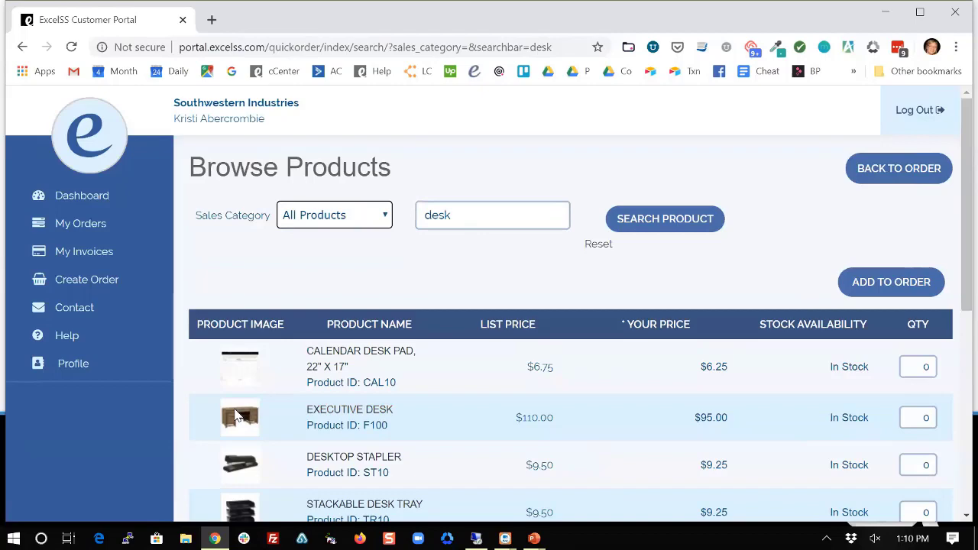
Add 1 Calendar Desk Pad, 2 Executive Desks and 3 Desktop Staplers to the order.
{"action": "scroll", "coordinate": [243, 427], "scroll_direction": "down", "scroll_amount": 1}
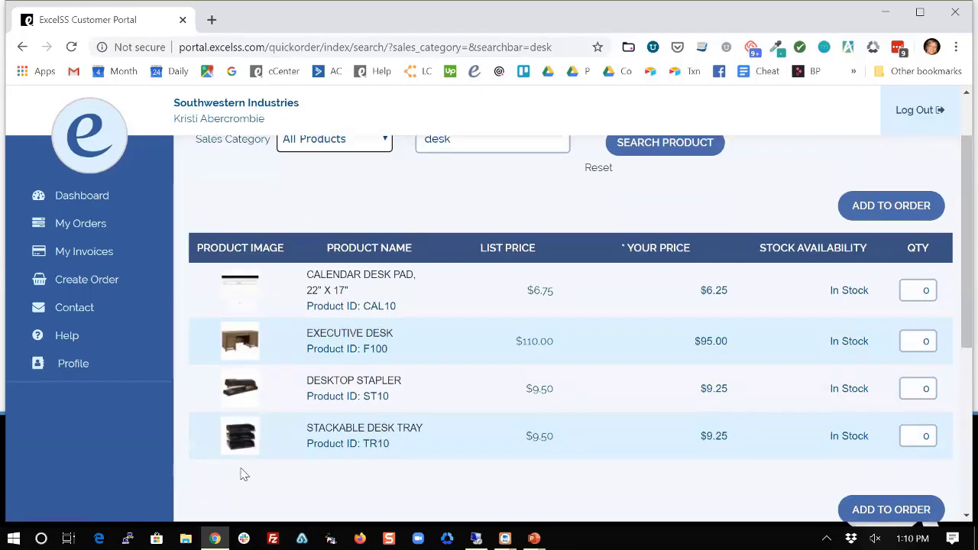
{"action": "scroll", "coordinate": [245, 365], "scroll_direction": "up", "scroll_amount": 1}
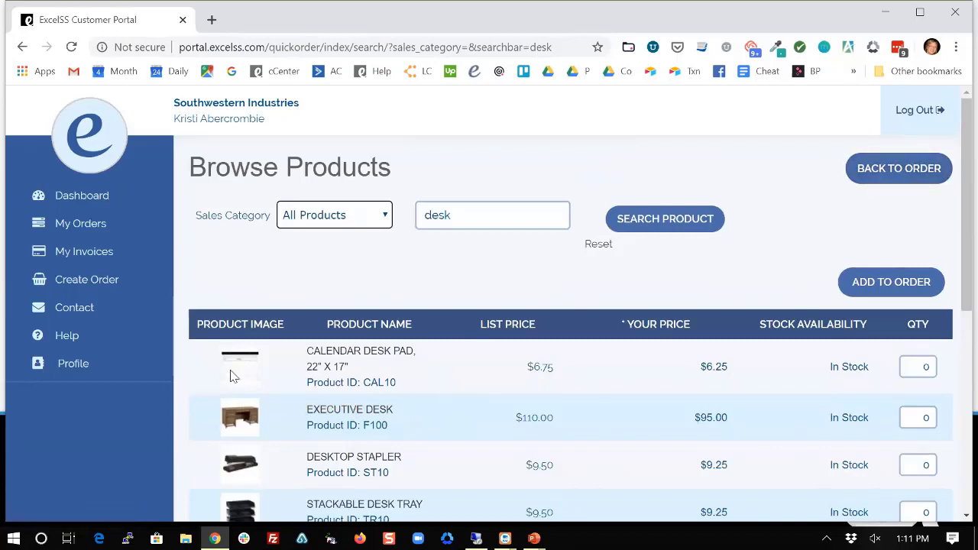
{"action": "scroll", "coordinate": [399, 385], "scroll_direction": "down", "scroll_amount": 1}
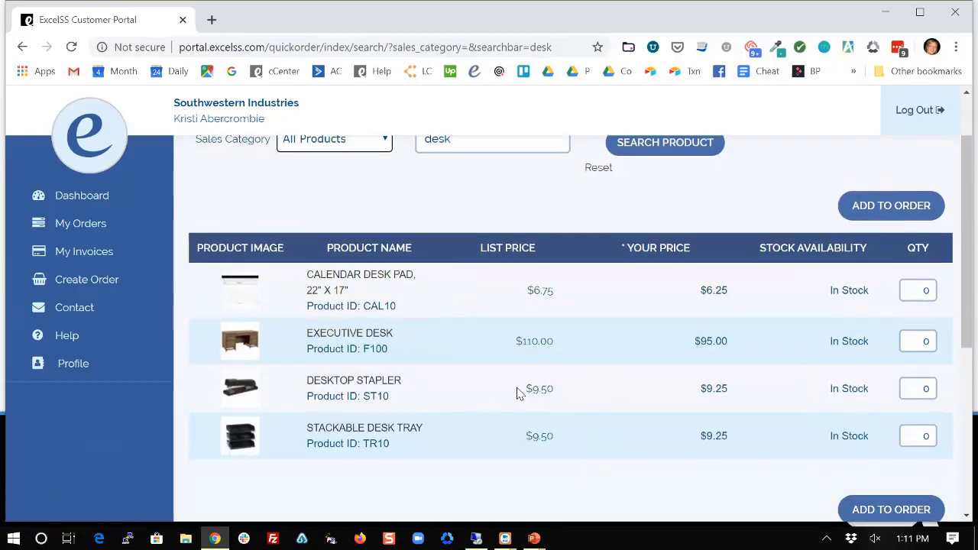
{"action": "double_click", "coordinate": [912, 291]}
{"action": "key", "text": "BackSpace"}
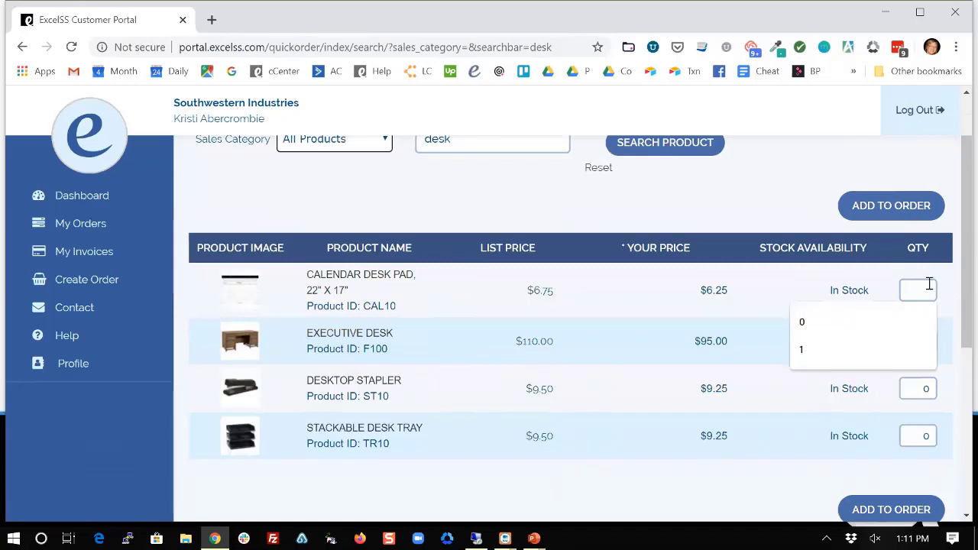
{"action": "type", "text": "1"}
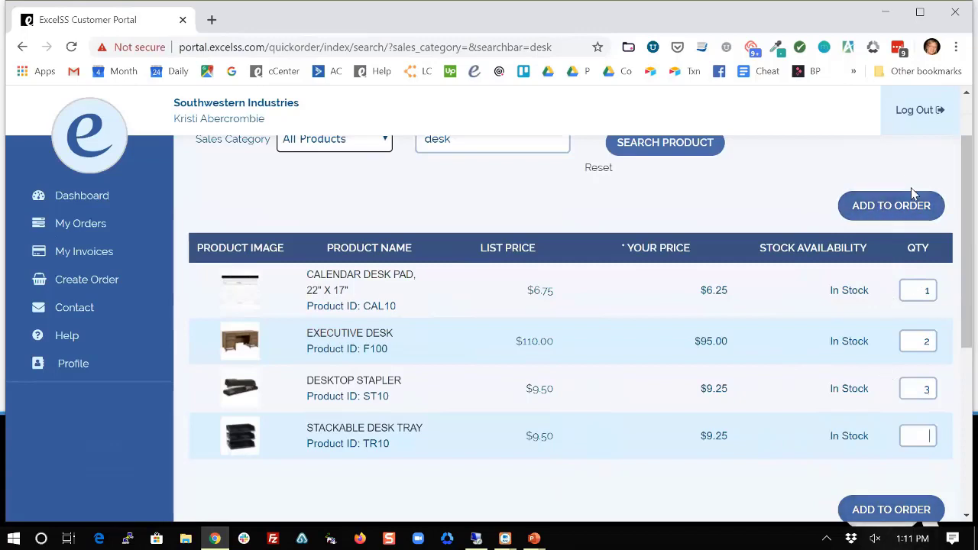
{"action": "left_click", "coordinate": [884, 207]}
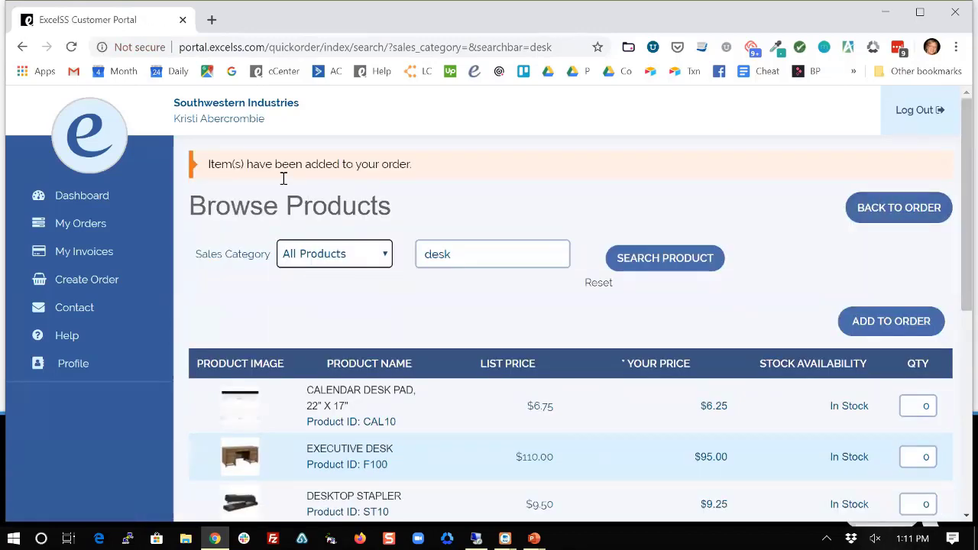
Return to the New Order page and check the four lines totalling $227.35.
{"action": "left_click", "coordinate": [882, 217]}
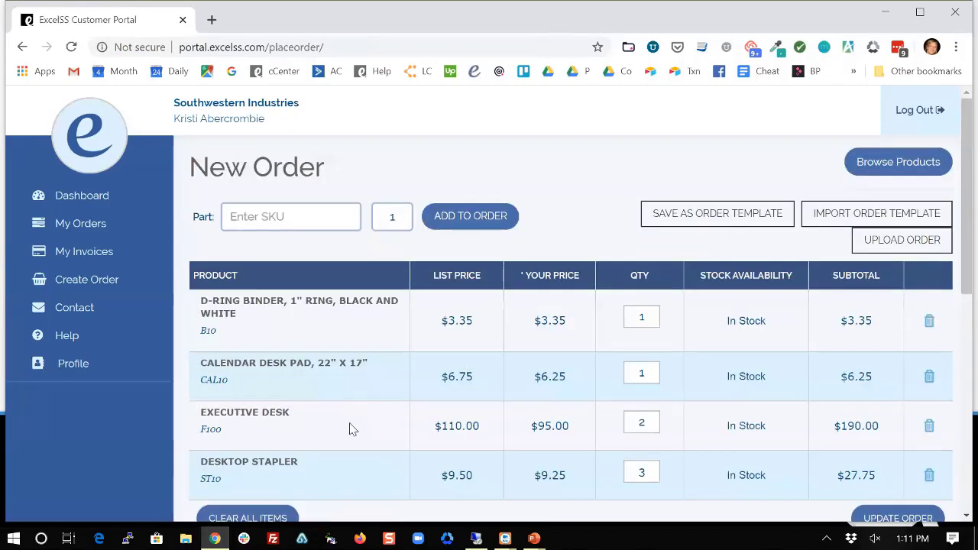
{"action": "scroll", "coordinate": [491, 397], "scroll_direction": "down", "scroll_amount": 1}
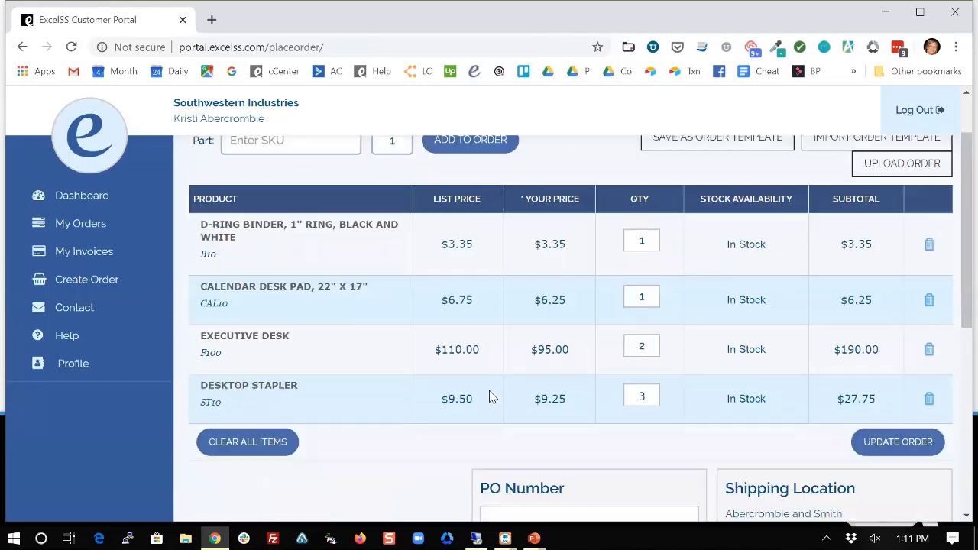
{"action": "scroll", "coordinate": [491, 398], "scroll_direction": "down", "scroll_amount": 1}
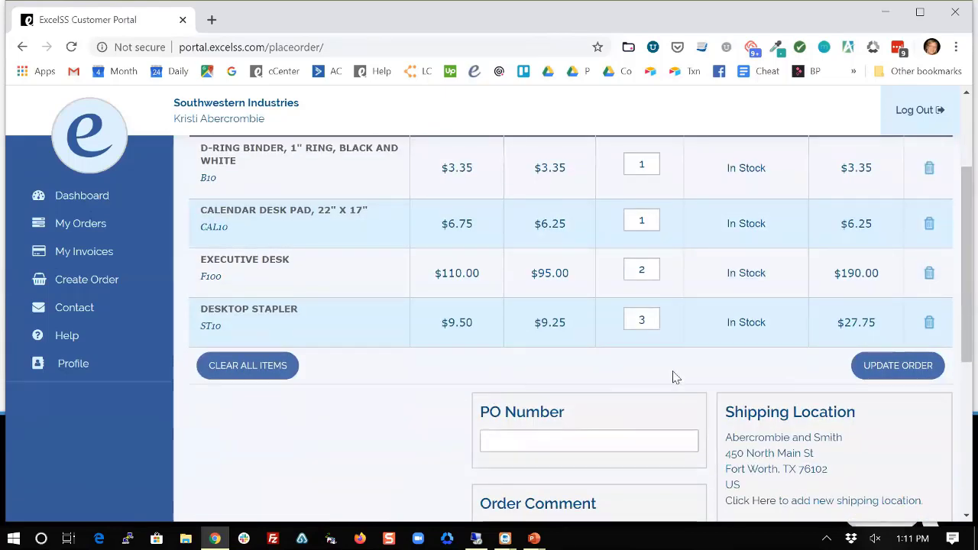
{"action": "scroll", "coordinate": [757, 375], "scroll_direction": "down", "scroll_amount": 1}
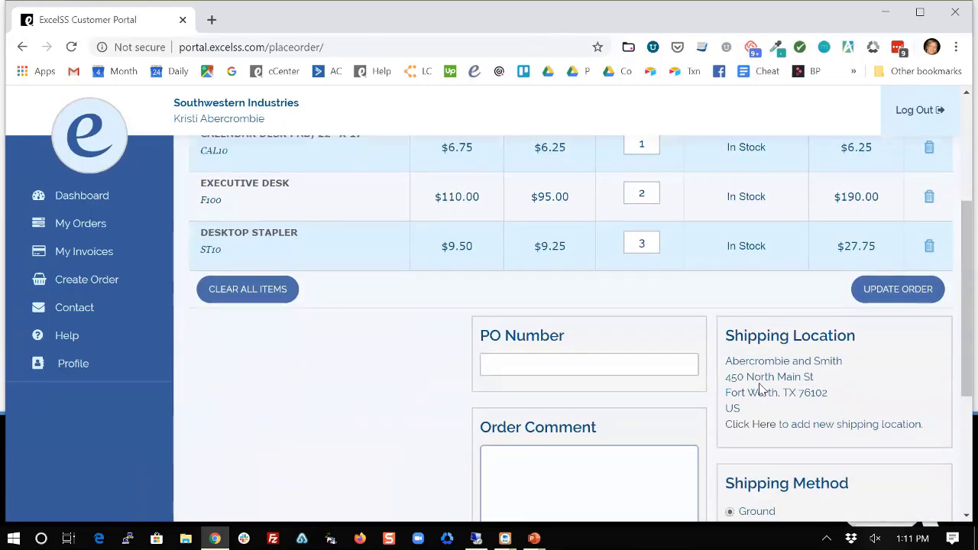
{"action": "scroll", "coordinate": [760, 389], "scroll_direction": "down", "scroll_amount": 3}
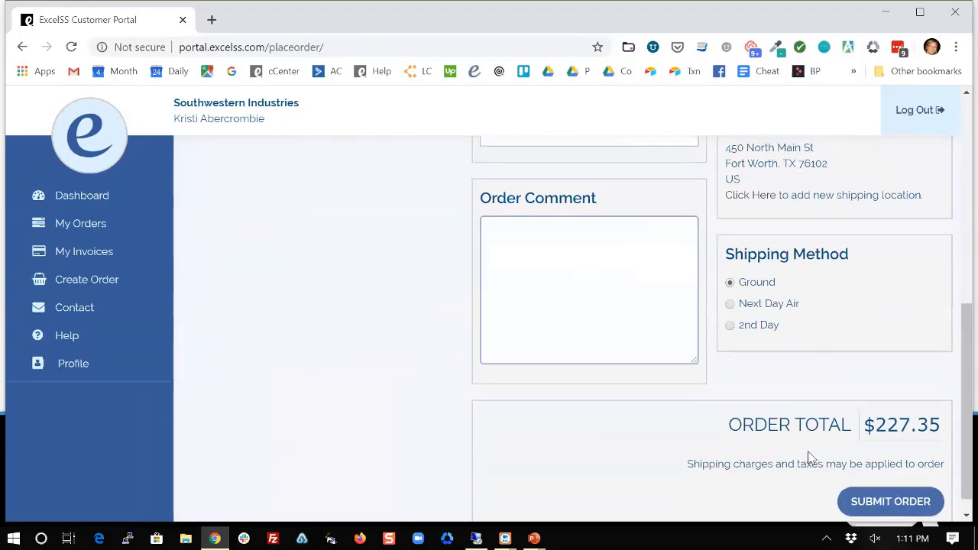
{"action": "scroll", "coordinate": [458, 313], "scroll_direction": "up", "scroll_amount": 6}
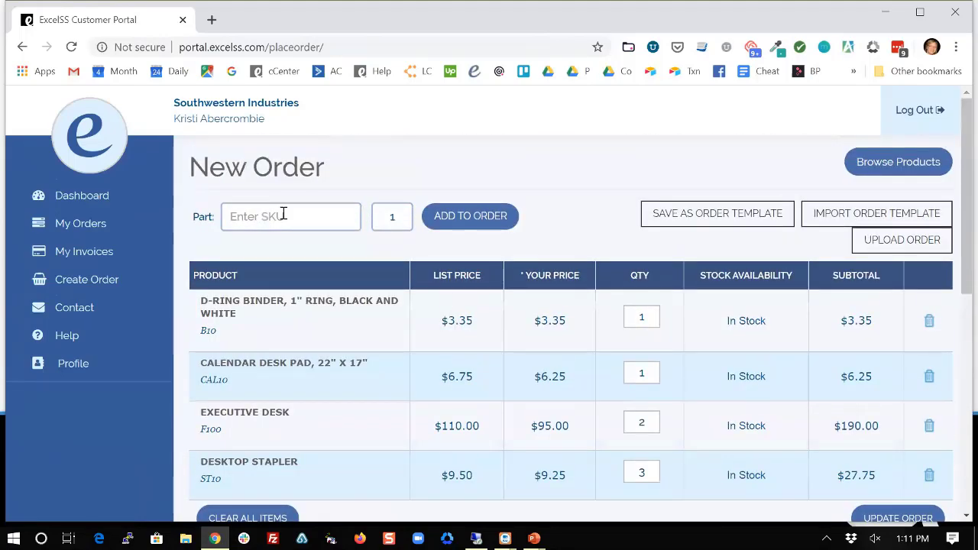
Add unmatched part F98979 as a Sauder special-order item described 'New computer desk'.
{"action": "left_click", "coordinate": [270, 214]}
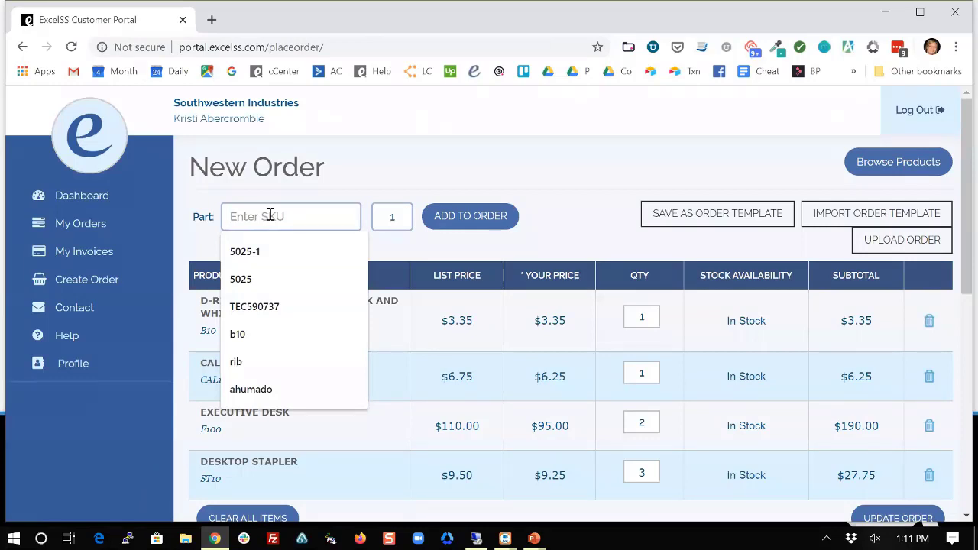
{"action": "type", "text": "F98979"}
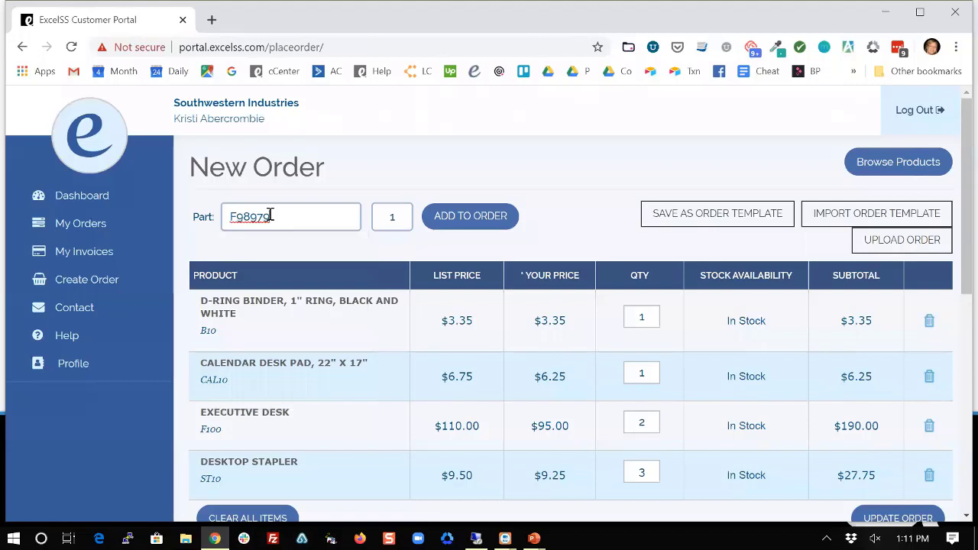
{"action": "left_click", "coordinate": [492, 217]}
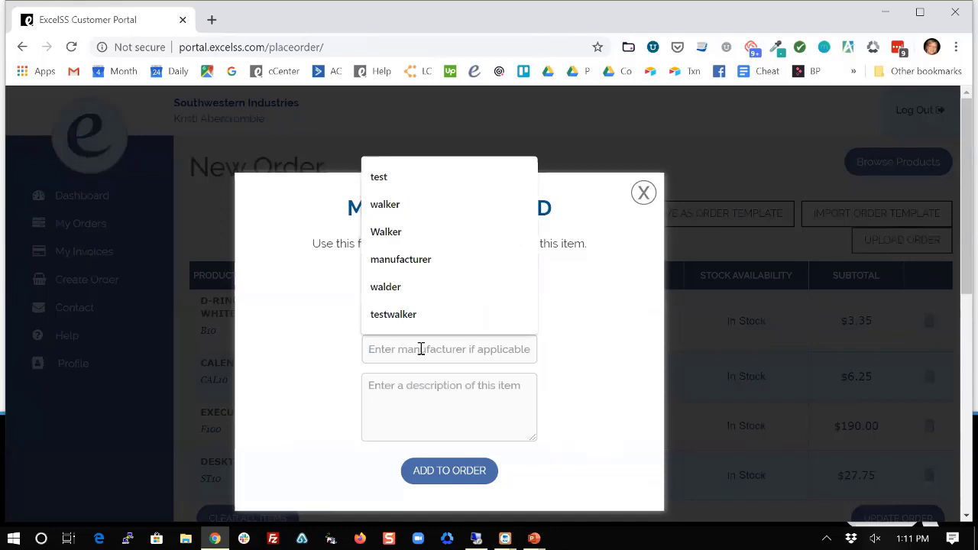
{"action": "type", "text": "Sauder"}
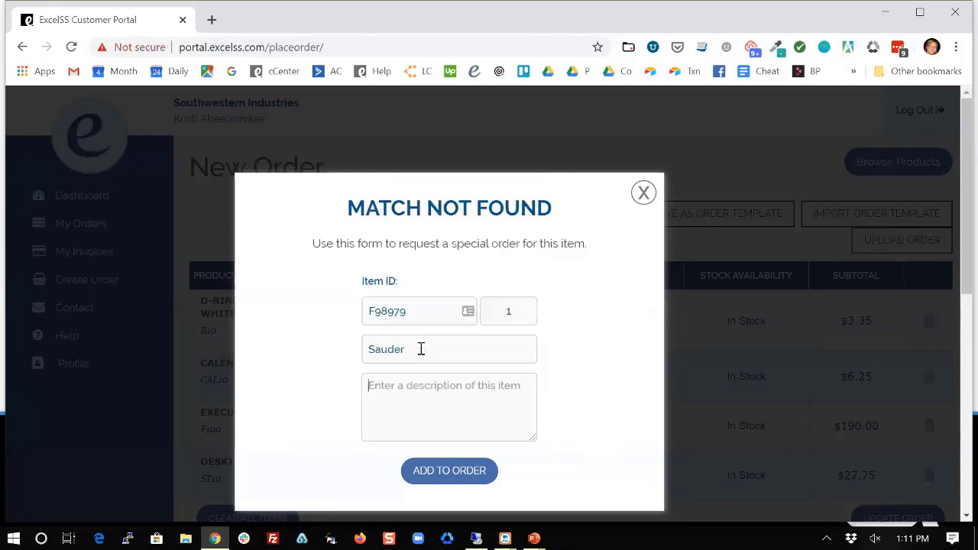
{"action": "type", "text": "New"}
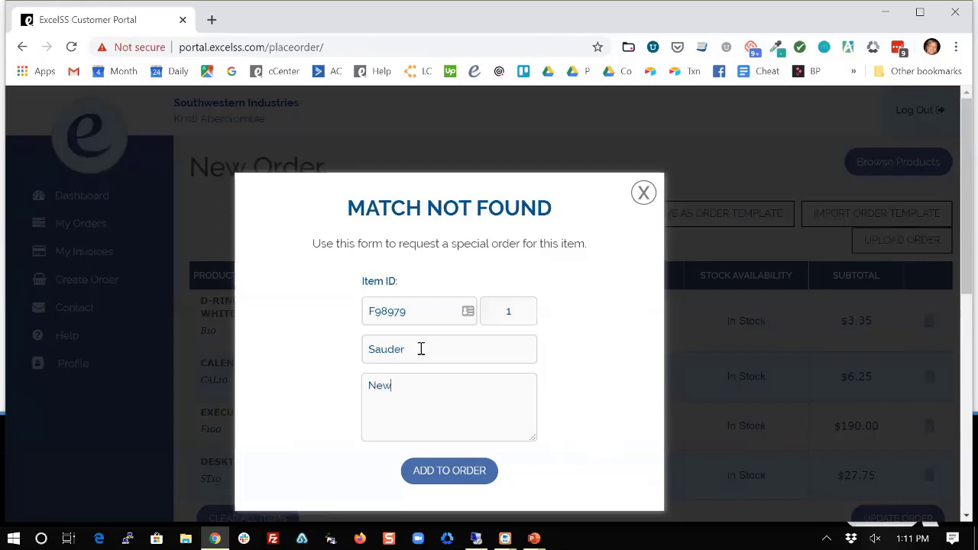
{"action": "type", "text": " computer desk"}
{"action": "left_click", "coordinate": [437, 480]}
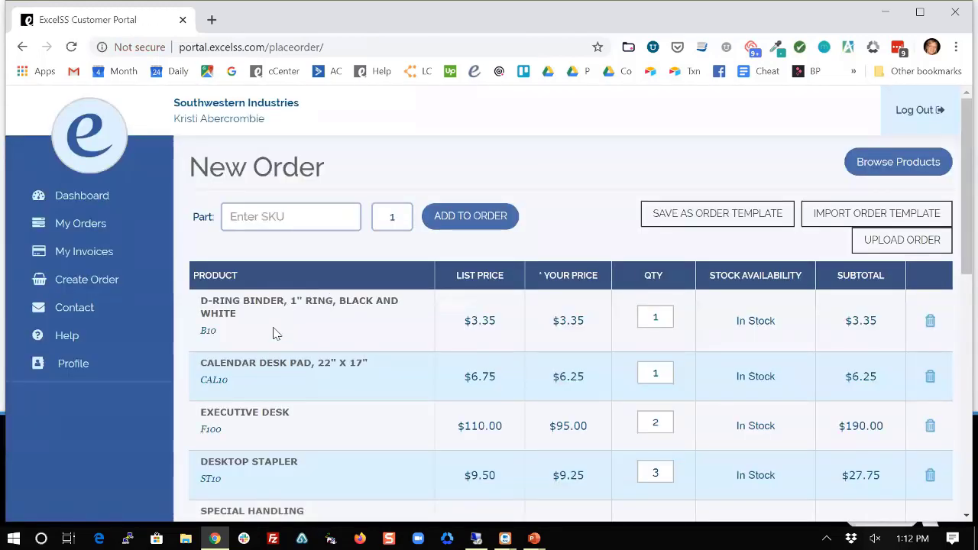
Delete the Special Handling line for part F98979 from the order.
{"action": "scroll", "coordinate": [275, 333], "scroll_direction": "down", "scroll_amount": 1}
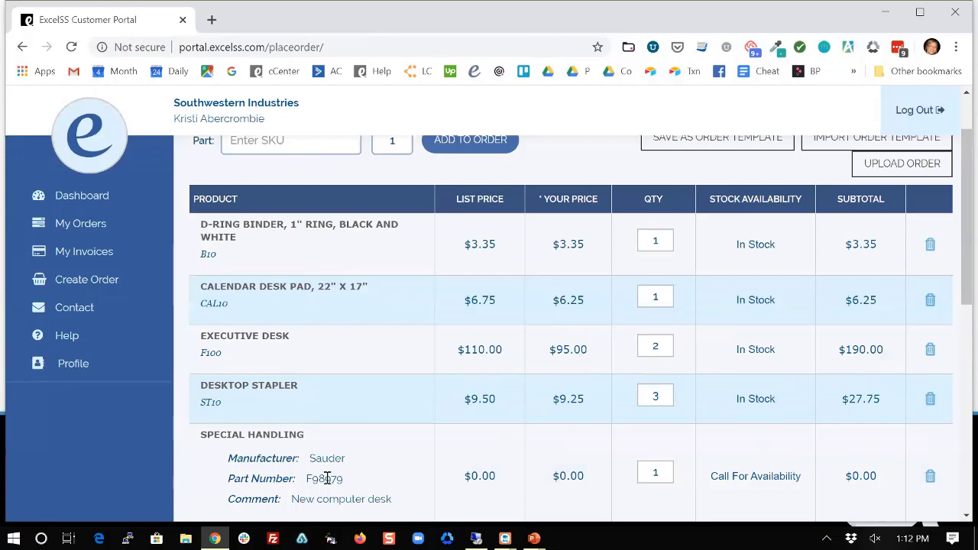
{"action": "scroll", "coordinate": [327, 478], "scroll_direction": "up", "scroll_amount": 1}
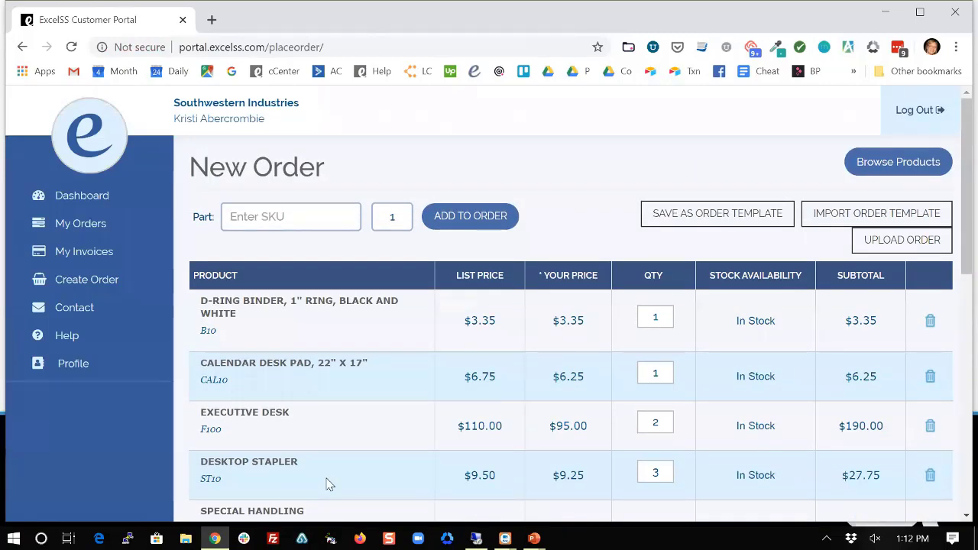
{"action": "scroll", "coordinate": [424, 410], "scroll_direction": "down", "scroll_amount": 1}
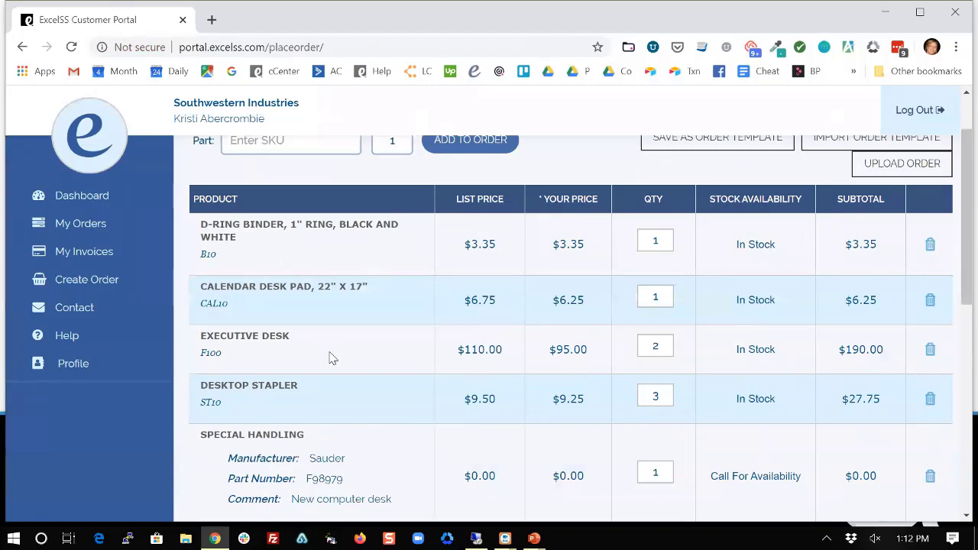
{"action": "scroll", "coordinate": [330, 357], "scroll_direction": "down", "scroll_amount": 1}
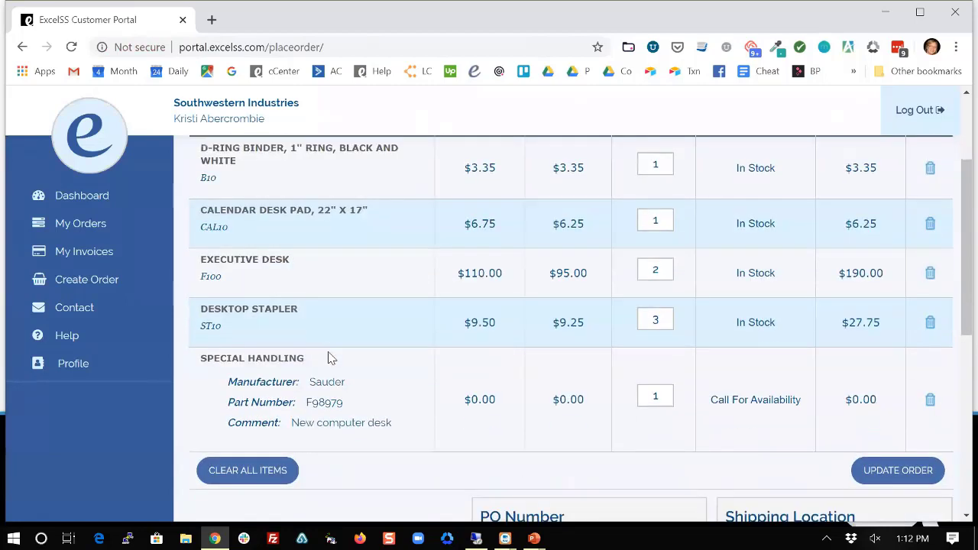
{"action": "left_click", "coordinate": [929, 405]}
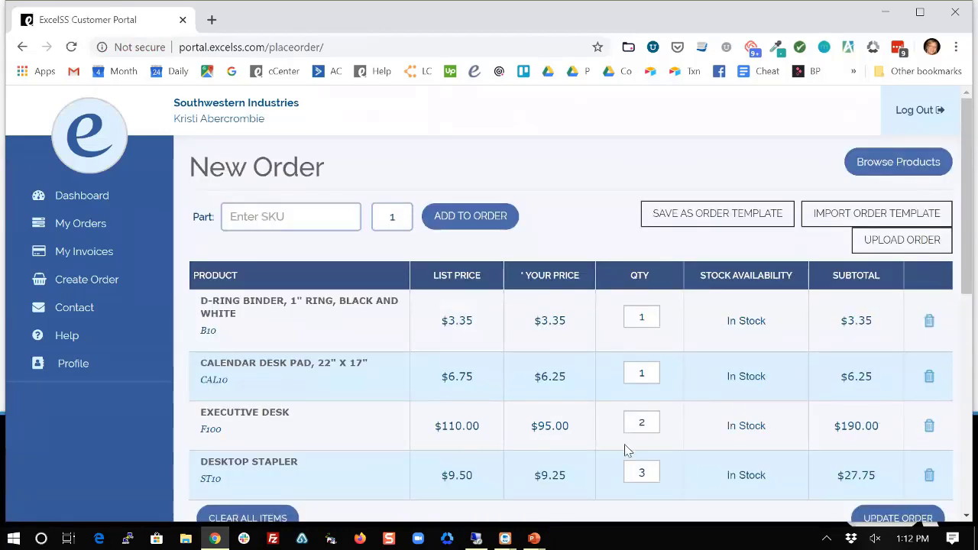
Save the current four-item order as a new named order template.
{"action": "left_click", "coordinate": [699, 221]}
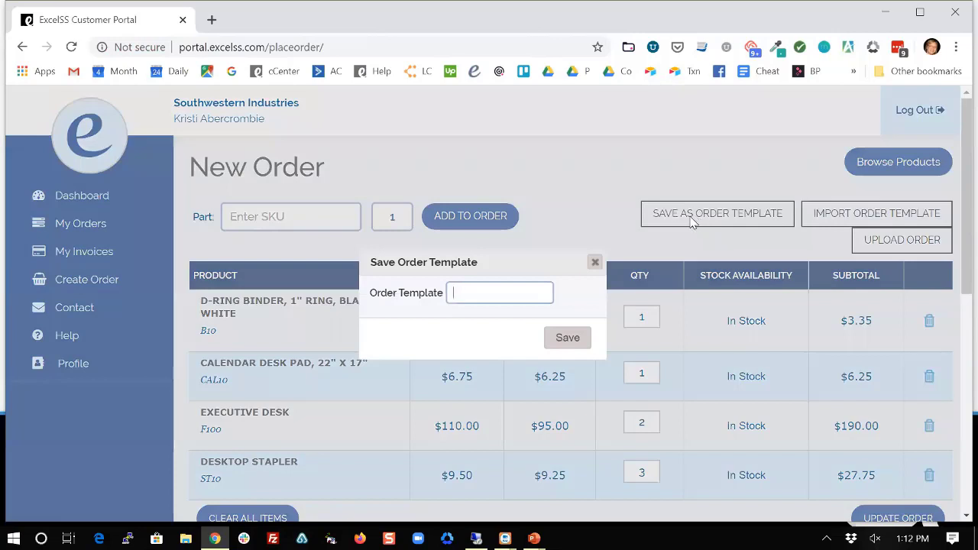
{"action": "type", "text": "lynn1"}
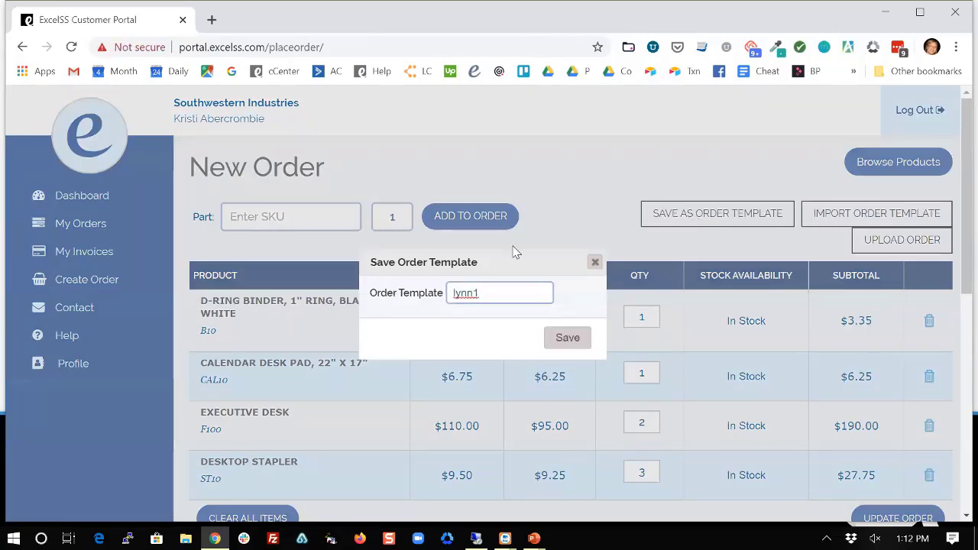
{"action": "left_click", "coordinate": [566, 338]}
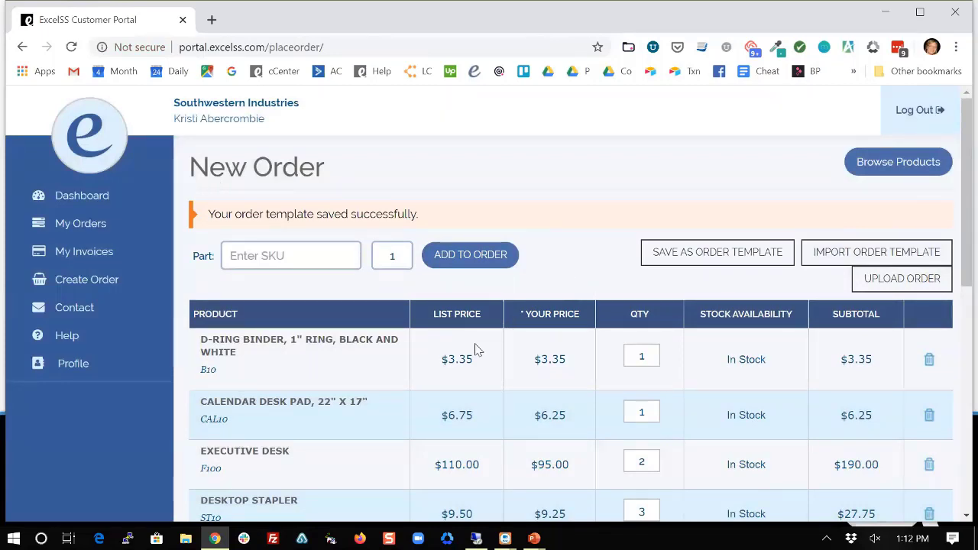
Enter the purchase order number in the order's PO Number field.
{"action": "scroll", "coordinate": [520, 344], "scroll_direction": "down", "scroll_amount": 1}
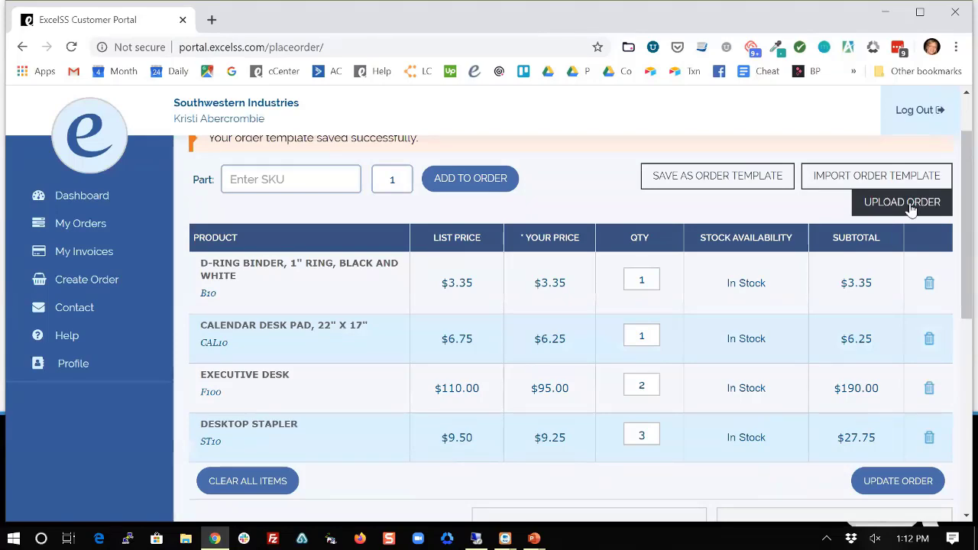
{"action": "scroll", "coordinate": [620, 291], "scroll_direction": "down", "scroll_amount": 2}
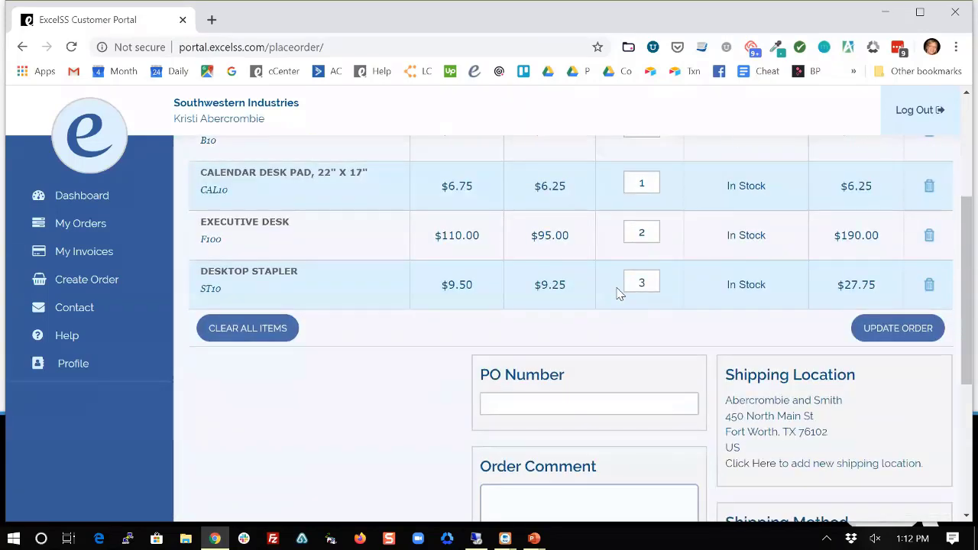
{"action": "scroll", "coordinate": [617, 290], "scroll_direction": "down", "scroll_amount": 2}
{"action": "left_click", "coordinate": [596, 248]}
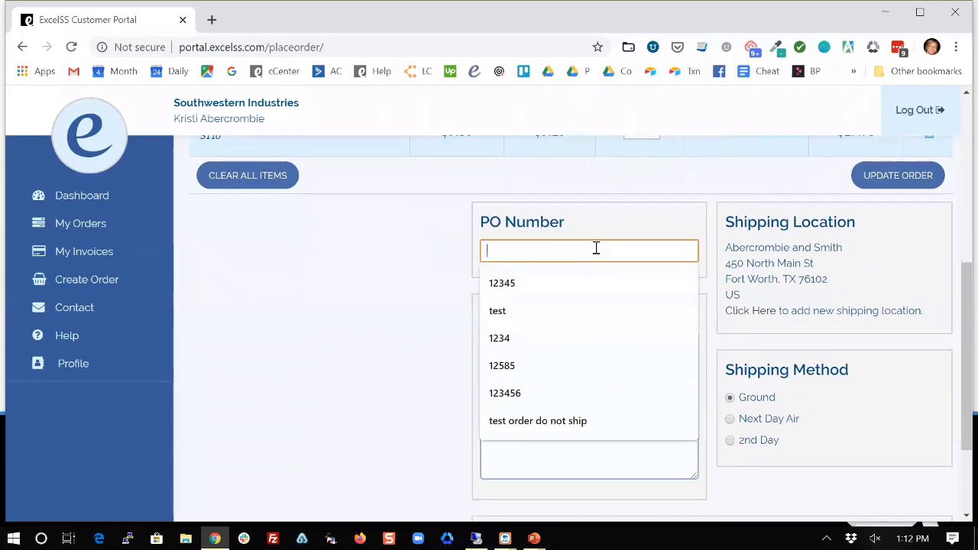
{"action": "type", "text": "K878783"}
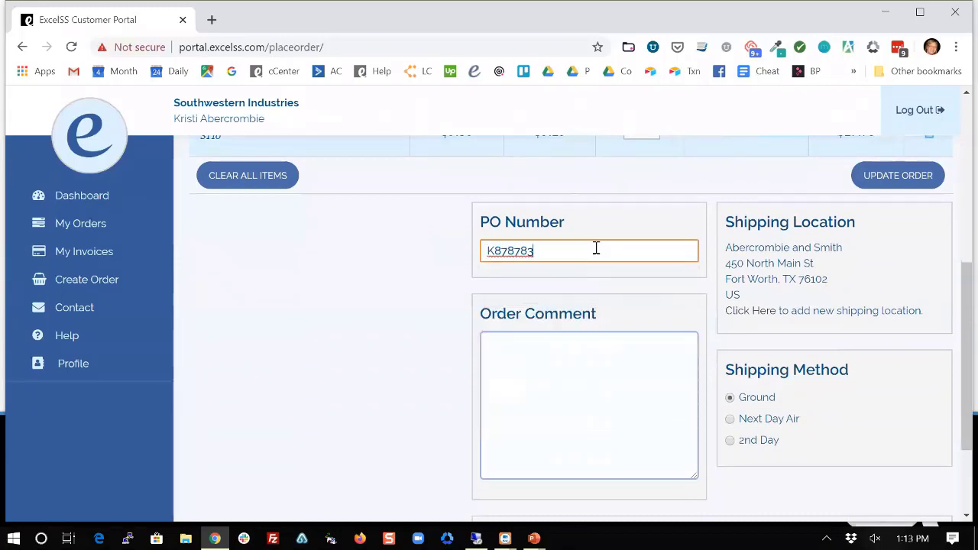
Add the order comment 'This is my order comment', correcting a typo.
{"action": "scroll", "coordinate": [596, 249], "scroll_direction": "down", "scroll_amount": 1}
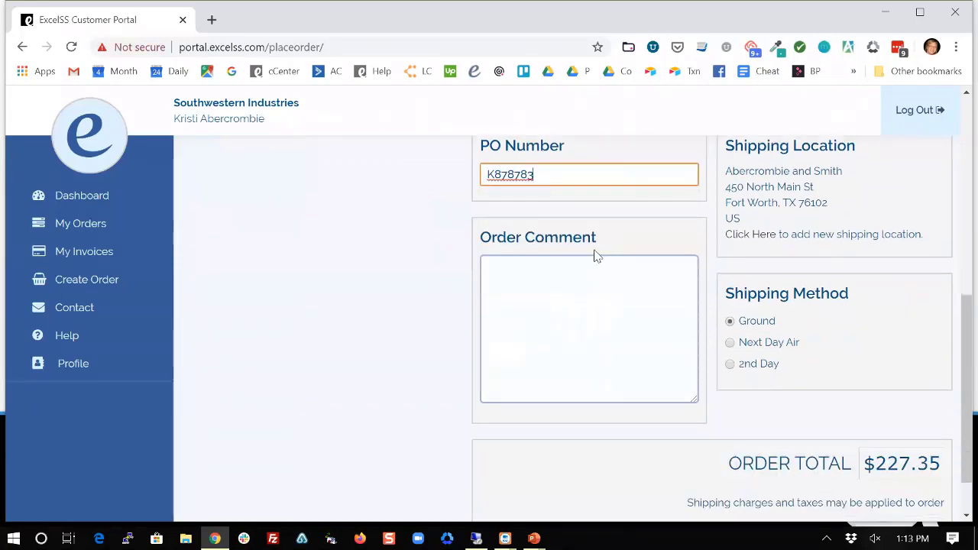
{"action": "left_click", "coordinate": [564, 325]}
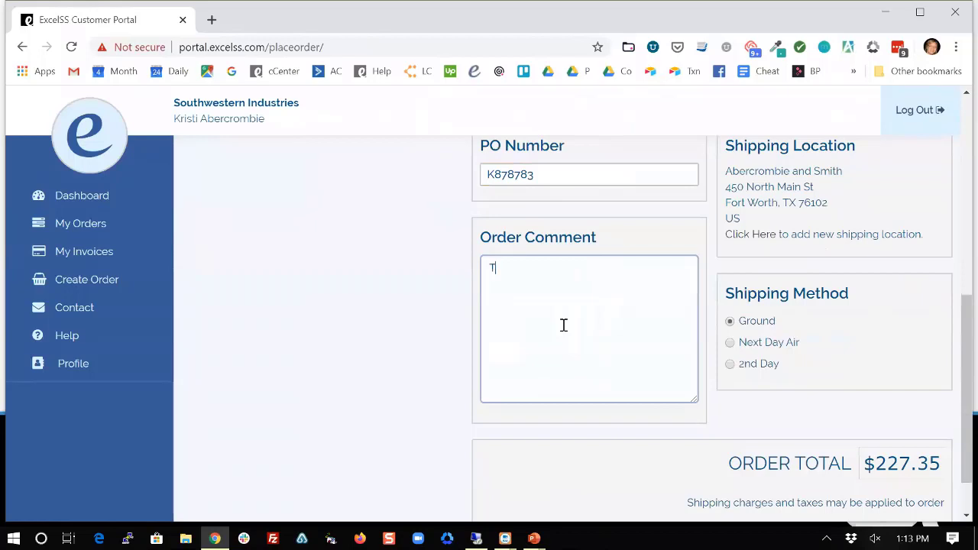
{"action": "type", "text": "This is y order com"}
{"action": "key", "text": "BackSpace"}
{"action": "key", "text": "BackSpace"}
{"action": "key", "text": "BackSpace"}
{"action": "key", "text": "BackSpace"}
{"action": "key", "text": "BackSpace"}
{"action": "key", "text": "BackSpace"}
{"action": "key", "text": "BackSpace"}
{"action": "type", "text": "my order comment"}
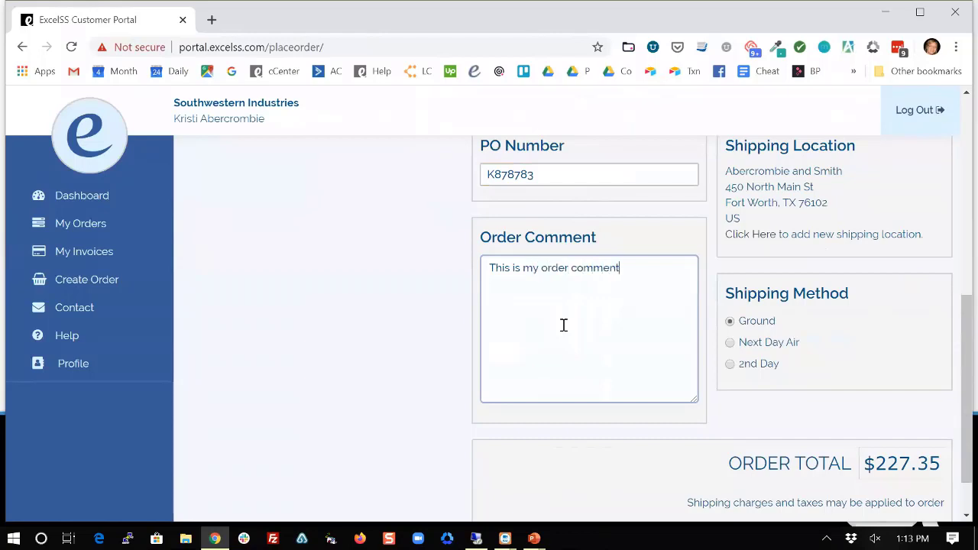
{"action": "scroll", "coordinate": [617, 297], "scroll_direction": "down", "scroll_amount": 2}
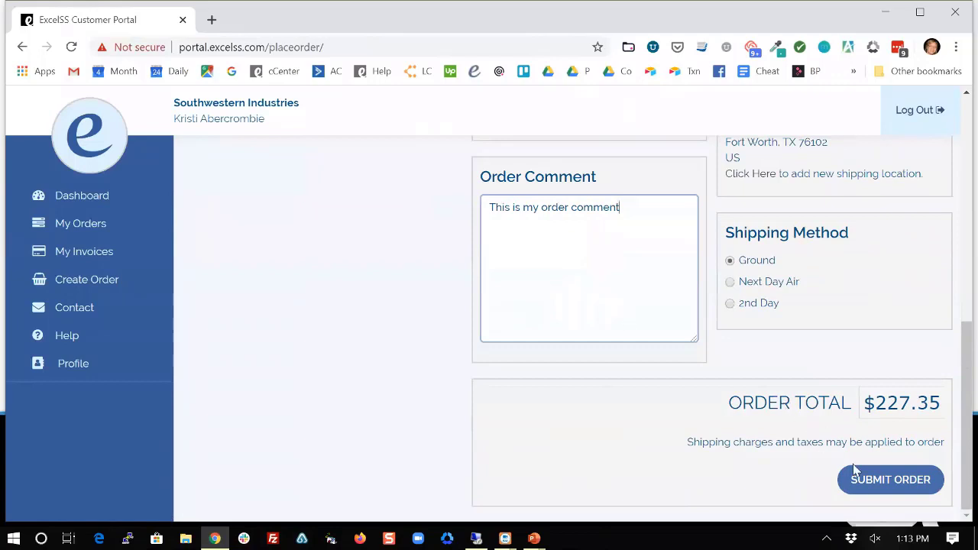
Submit the order, then go to the Contact Us form.
{"action": "left_click", "coordinate": [880, 480]}
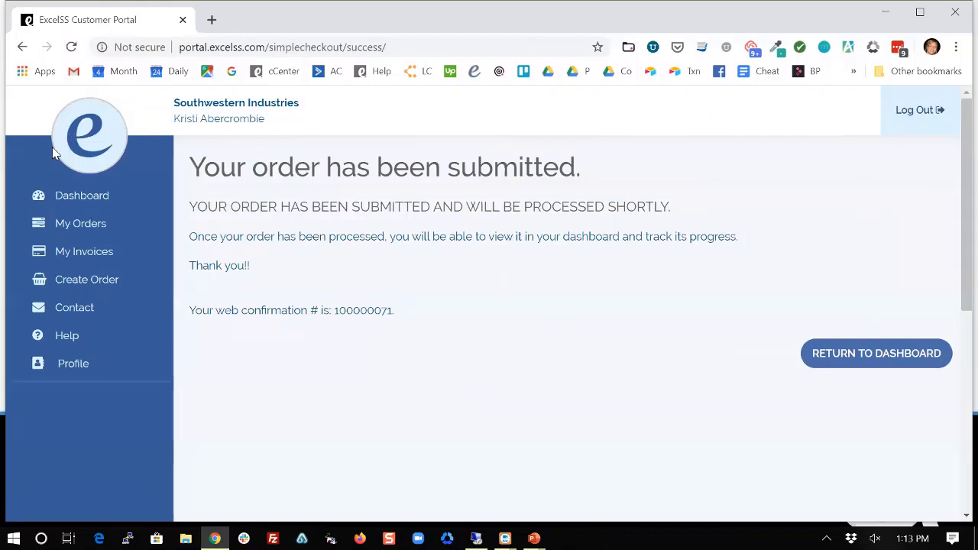
{"action": "left_click", "coordinate": [77, 309]}
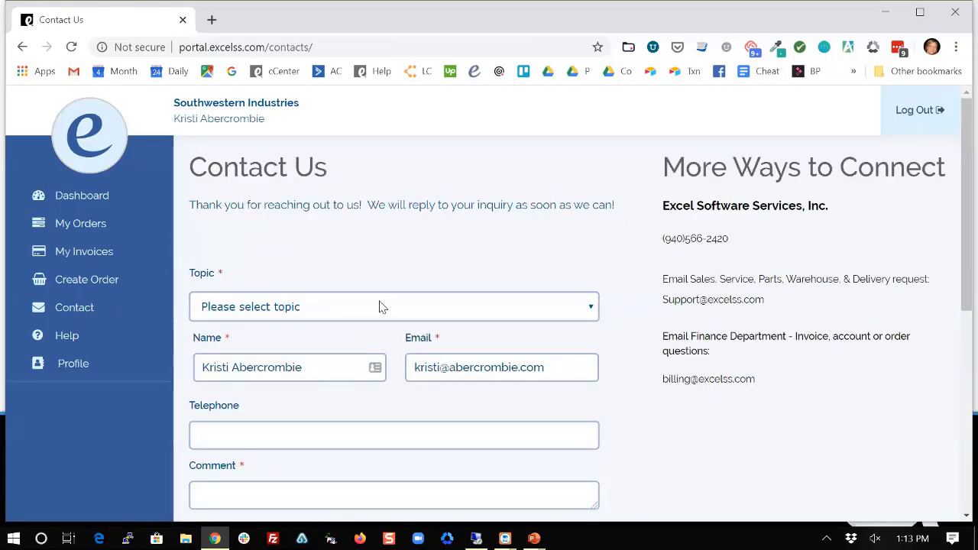
Pick Order Changes as the contact topic, revealing Order Number and Date/Time fields.
{"action": "left_click", "coordinate": [482, 309]}
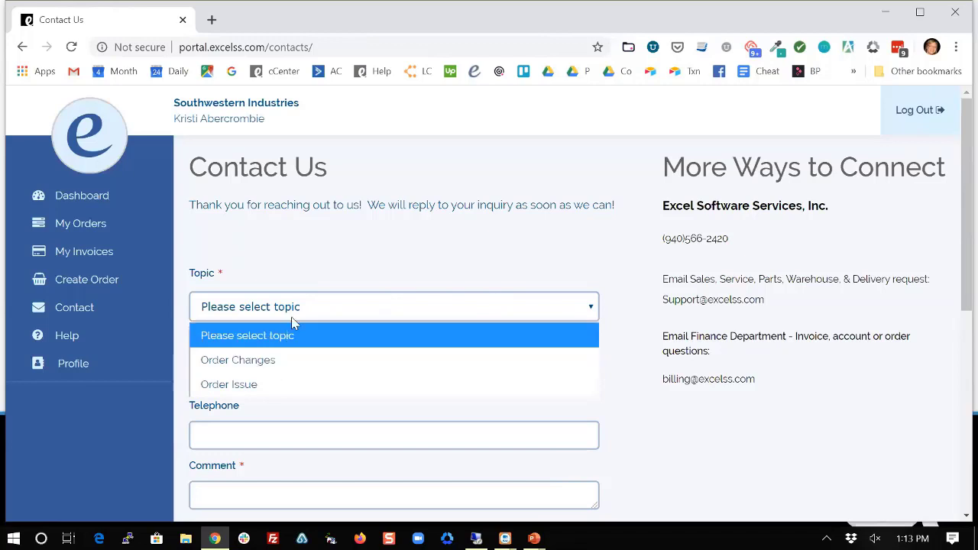
{"action": "scroll", "coordinate": [331, 257], "scroll_direction": "down", "scroll_amount": 1}
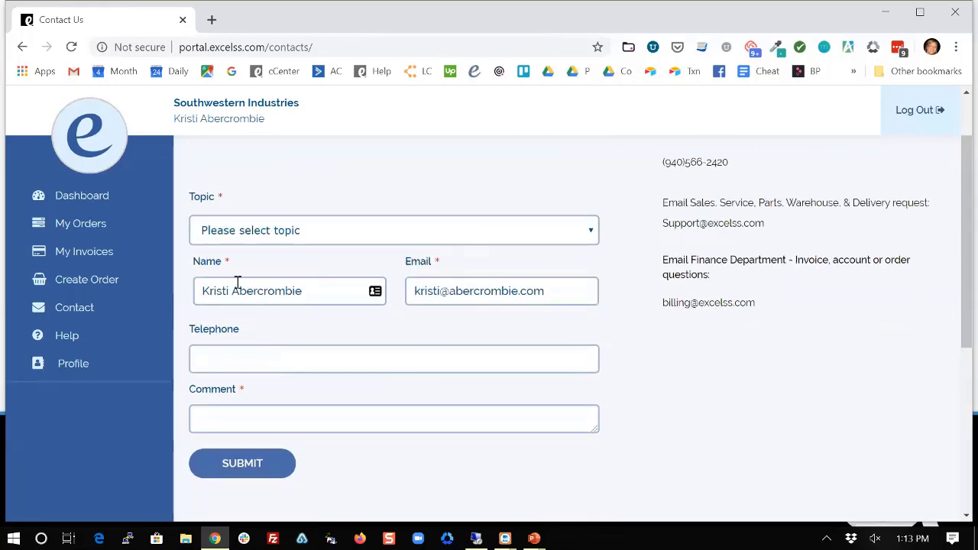
{"action": "left_click", "coordinate": [289, 235]}
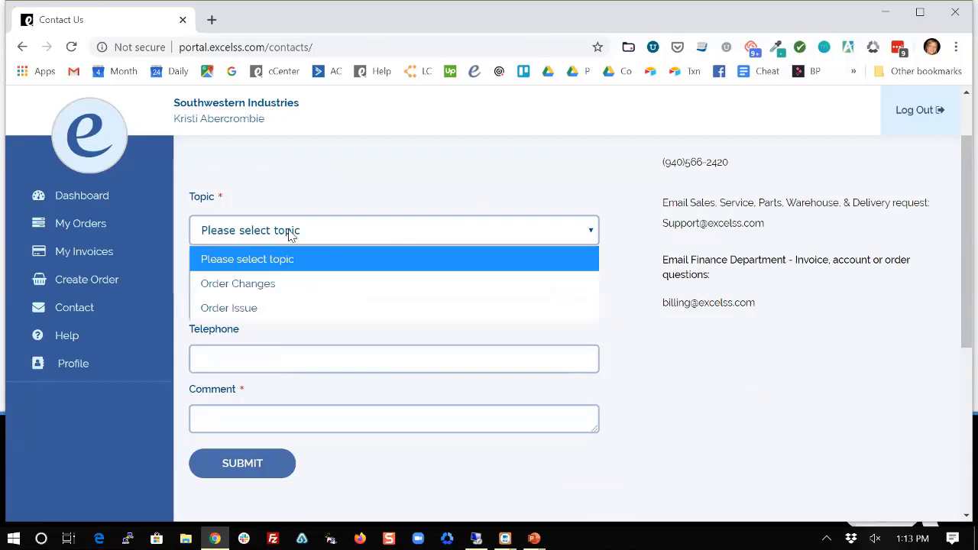
{"action": "left_click", "coordinate": [238, 282]}
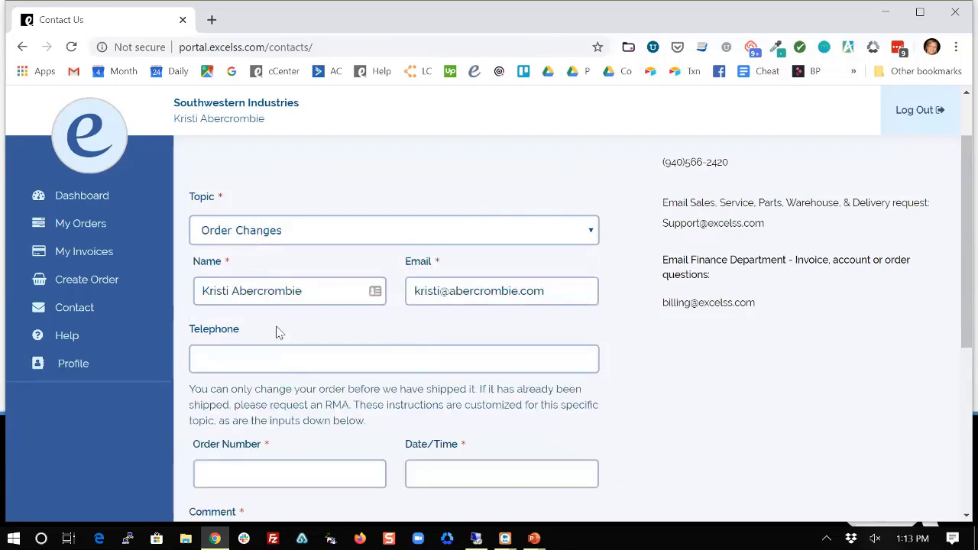
{"action": "scroll", "coordinate": [258, 376], "scroll_direction": "down", "scroll_amount": 1}
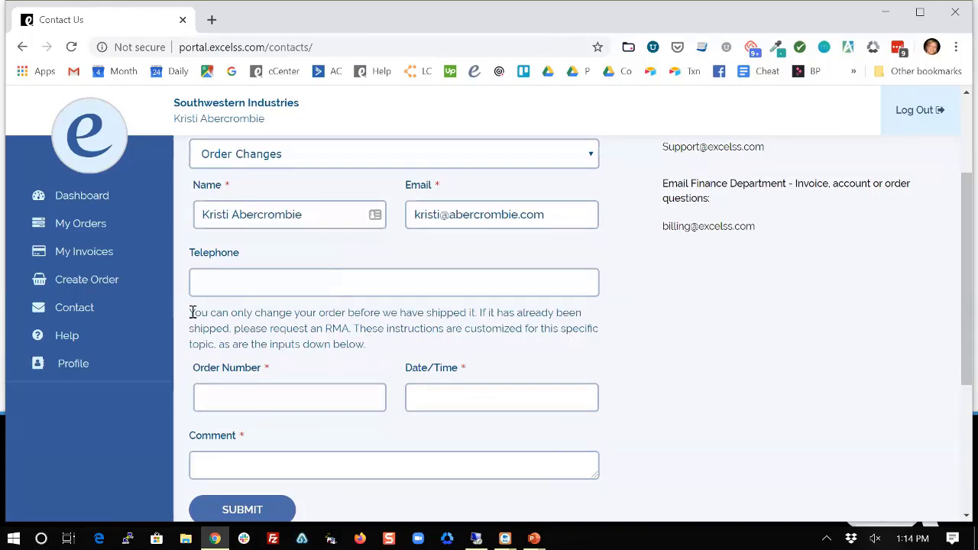
Fill in the order number, date 07/05/2019 and comment 'this is my comment'.
{"action": "left_click_drag", "start_coordinate": [191, 313], "coordinate": [374, 352]}
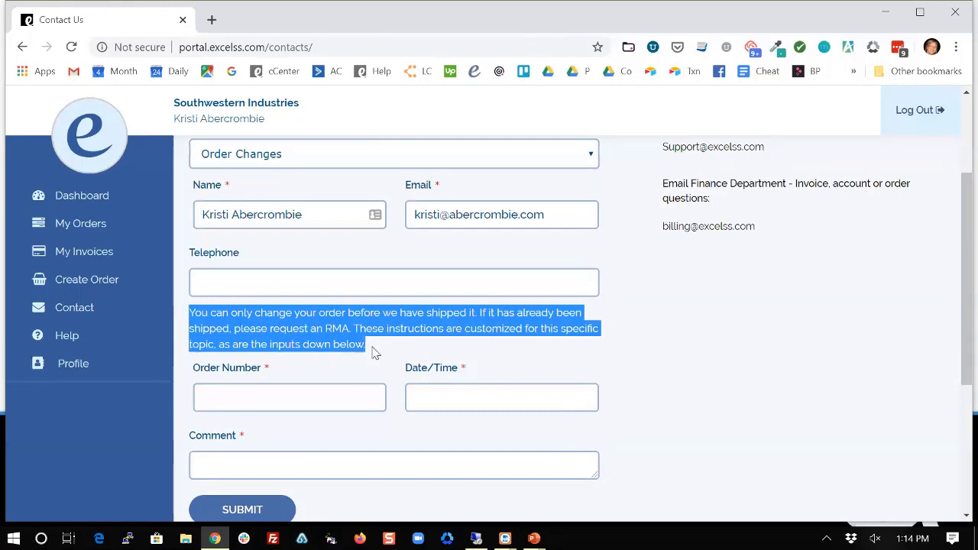
{"action": "left_click", "coordinate": [360, 394]}
{"action": "type", "text": "9874847"}
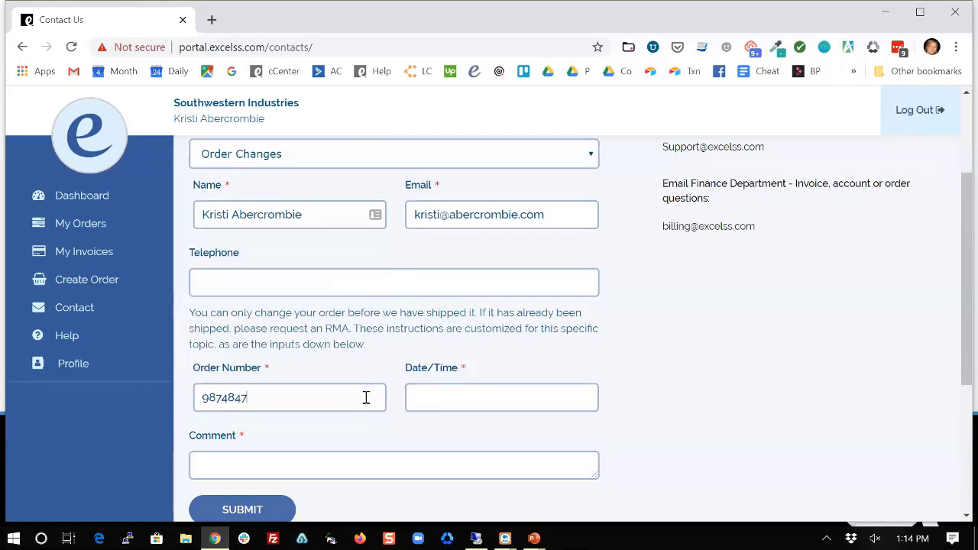
{"action": "left_click", "coordinate": [450, 400]}
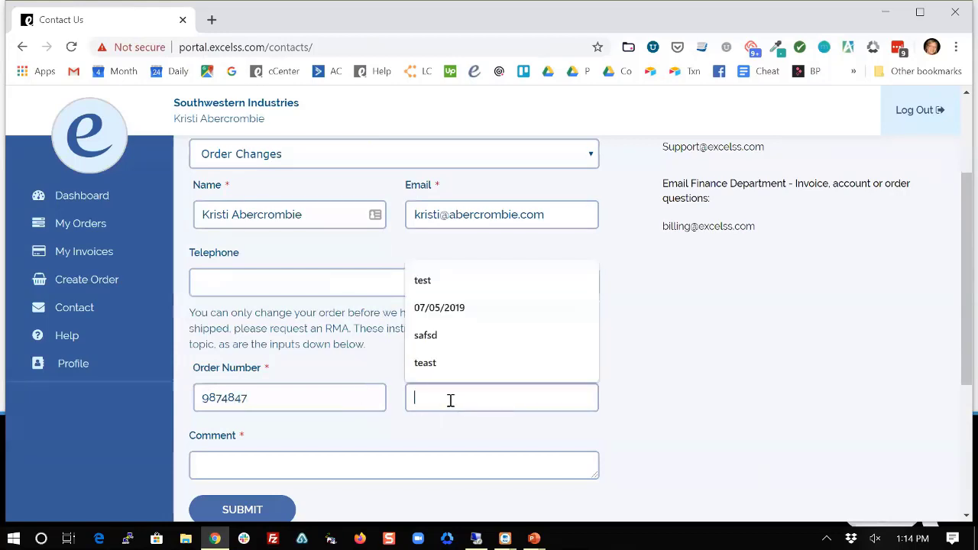
{"action": "left_click", "coordinate": [449, 309]}
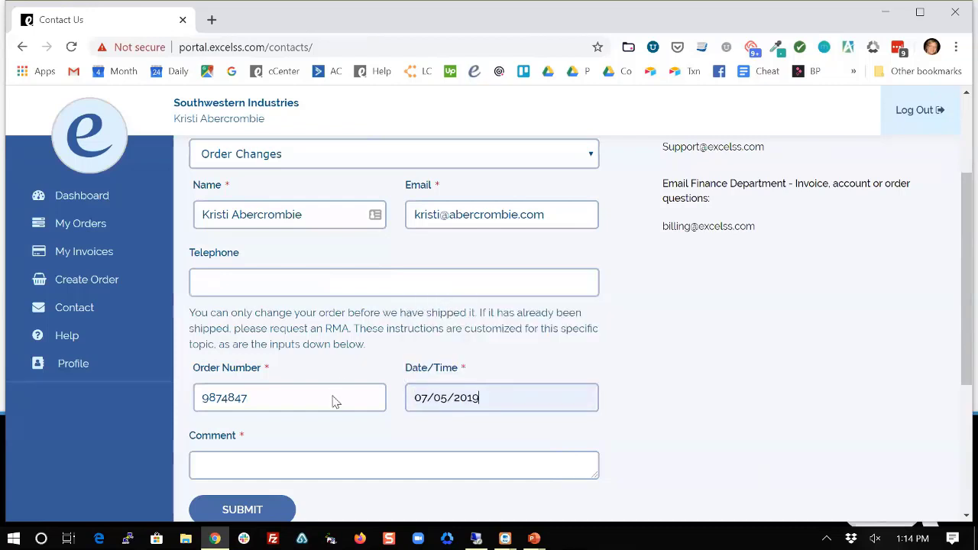
{"action": "left_click", "coordinate": [251, 467]}
{"action": "type", "text": "this is my com"}
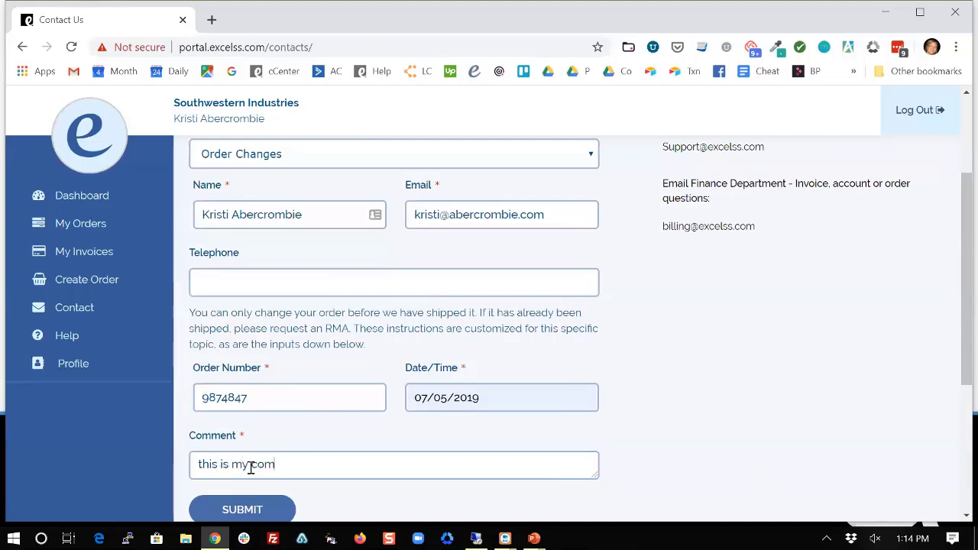
{"action": "type", "text": "ment"}
Submit the order-change inquiry and check the Contact Us form has reset.
{"action": "left_click", "coordinate": [251, 516]}
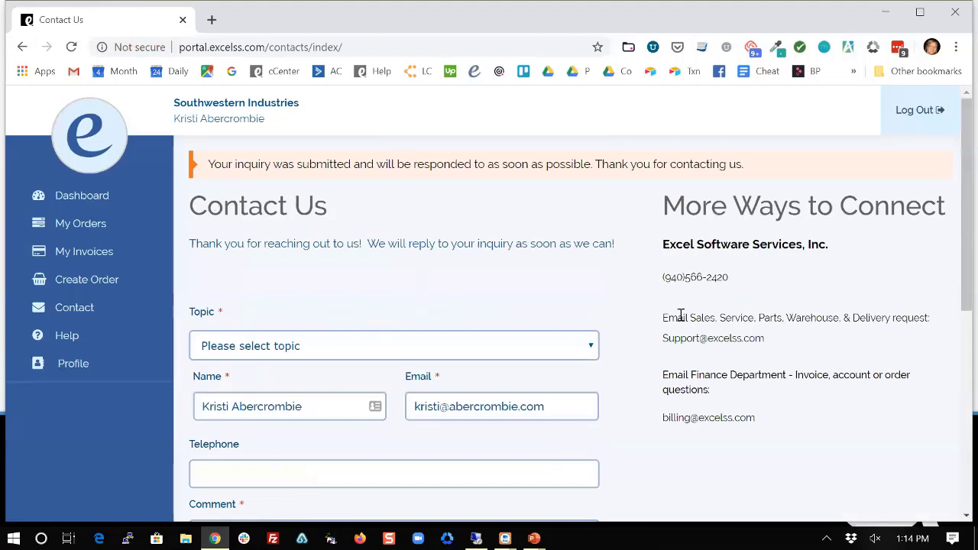
{"action": "scroll", "coordinate": [681, 316], "scroll_direction": "down", "scroll_amount": 2}
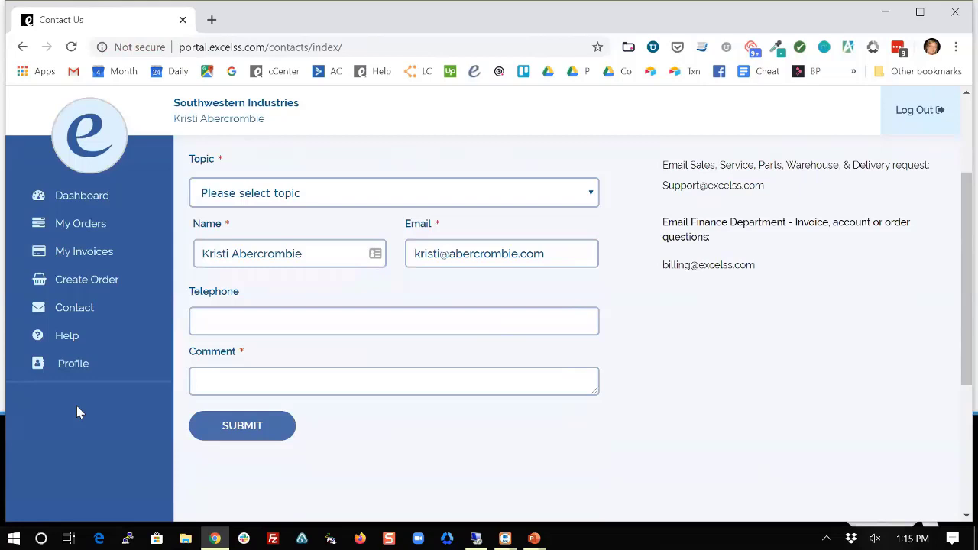
{"action": "key", "text": "alt+Tab"}
Refresh Acctivate's Business Alerts until the new Essi Portal order reminder appears.
{"action": "key", "text": "alt+Tab"}
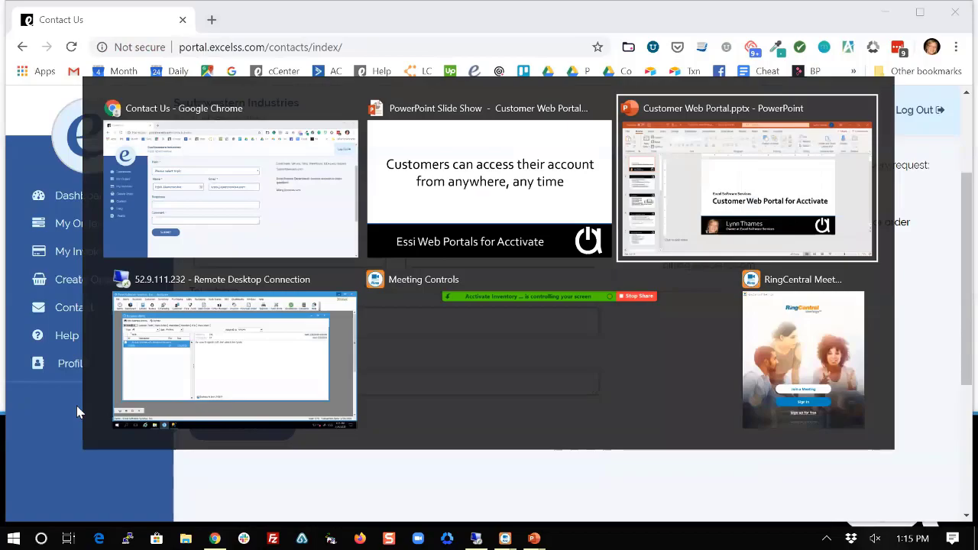
{"action": "key", "text": "alt+Tab"}
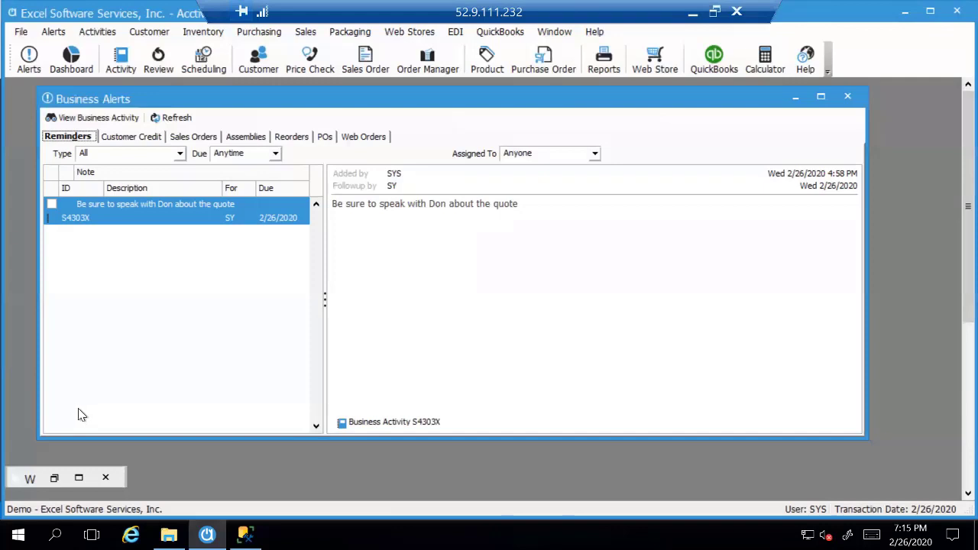
{"action": "left_click", "coordinate": [173, 120]}
{"action": "left_click", "coordinate": [168, 121]}
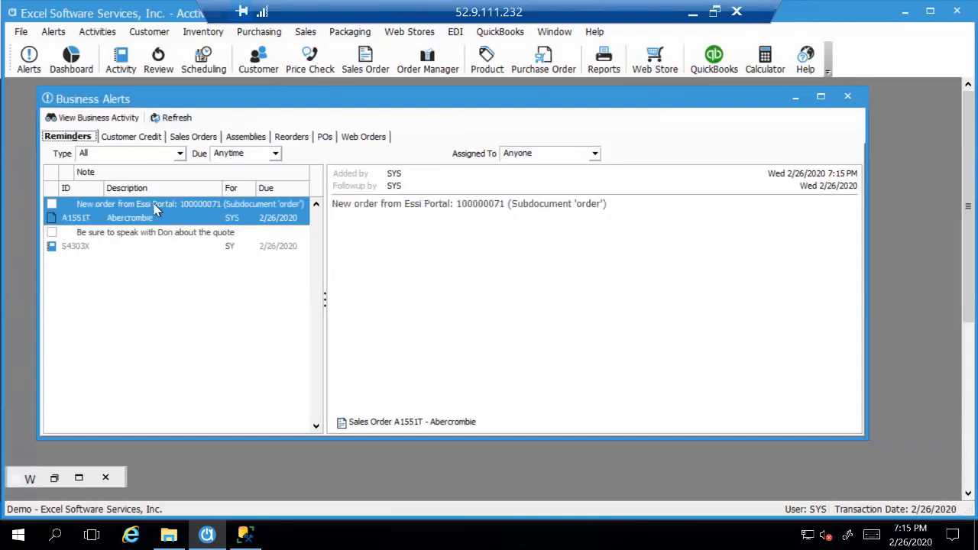
Open the linked Abercrombie sales order showing lines B10, CAL10, F100 and ST10.
{"action": "left_click", "coordinate": [388, 424]}
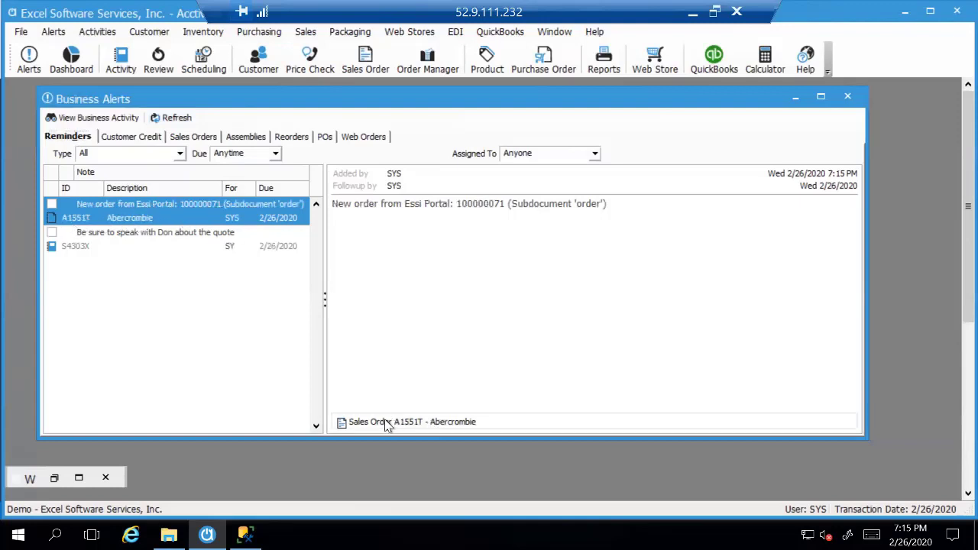
{"action": "double_click", "coordinate": [370, 425]}
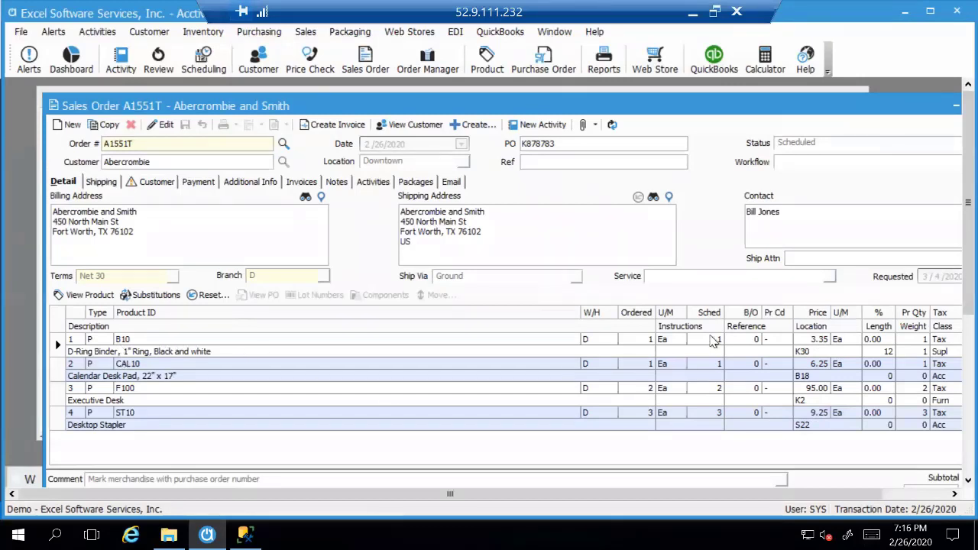
{"action": "left_click", "coordinate": [712, 341]}
{"action": "key", "text": "alt+Tab"}
{"action": "key", "text": "alt+Tab"}
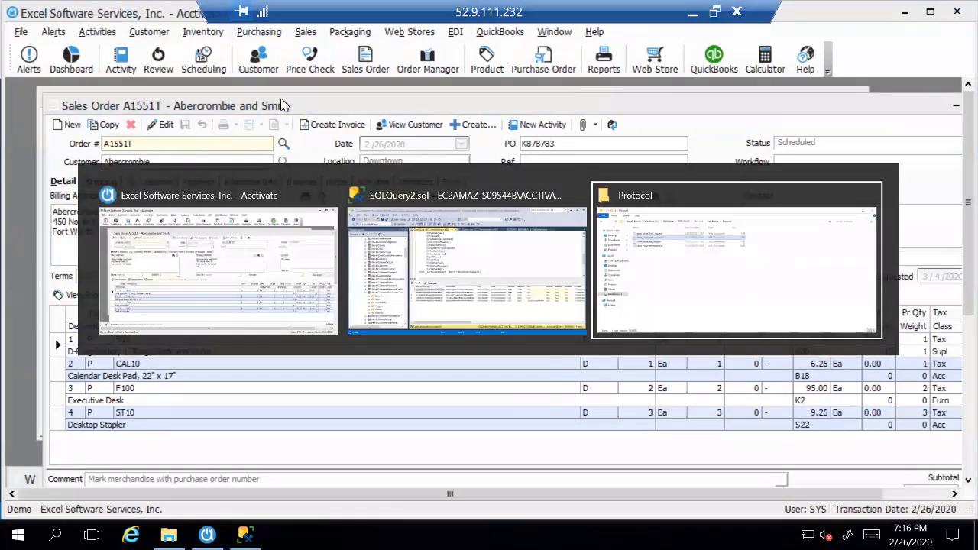
Start a new portal order and browse the product catalogue.
{"action": "key", "text": "alt+Tab"}
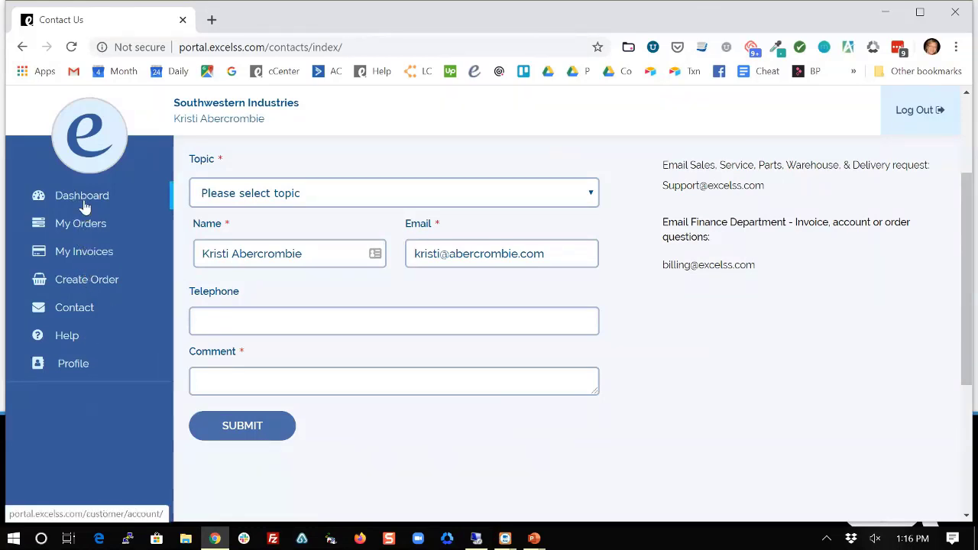
{"action": "left_click", "coordinate": [78, 281]}
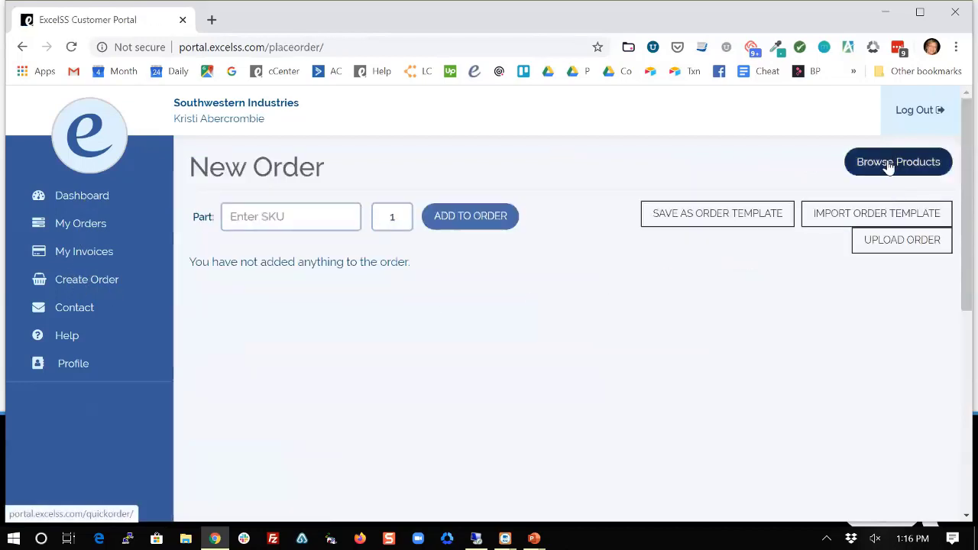
{"action": "left_click", "coordinate": [889, 164]}
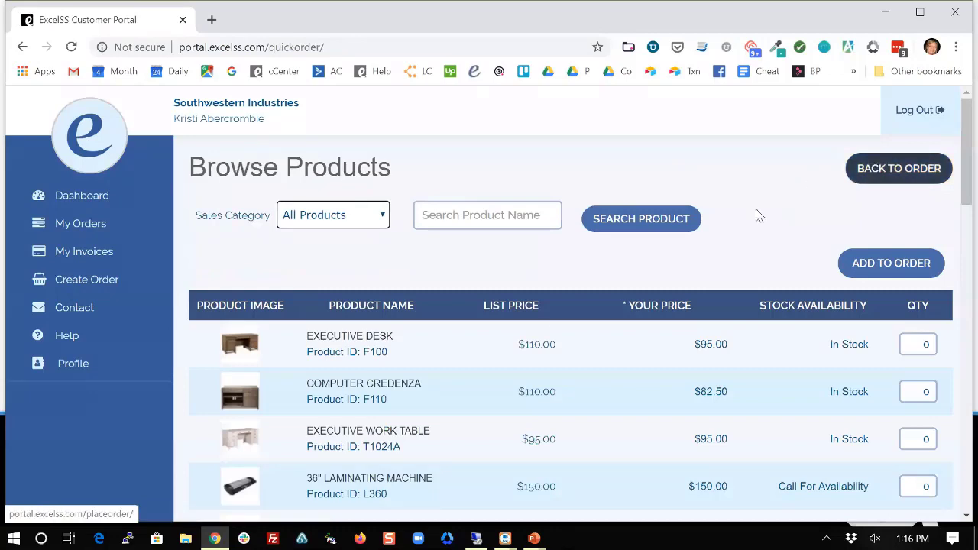
Enter quantity 11 for the blue 1 1/2" D-Ring Binder B15.
{"action": "scroll", "coordinate": [494, 404], "scroll_direction": "down", "scroll_amount": 1}
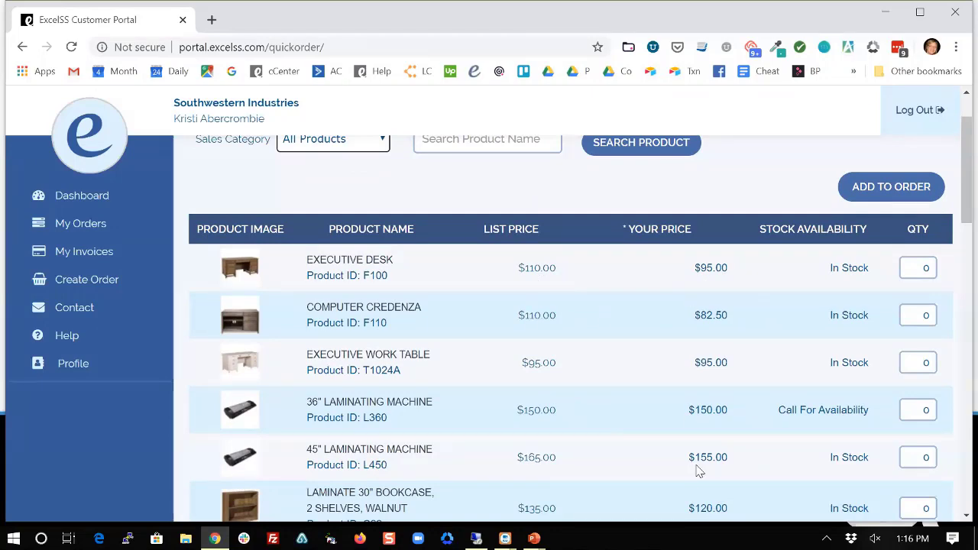
{"action": "scroll", "coordinate": [695, 466], "scroll_direction": "down", "scroll_amount": 1}
{"action": "scroll", "coordinate": [696, 470], "scroll_direction": "down", "scroll_amount": 4}
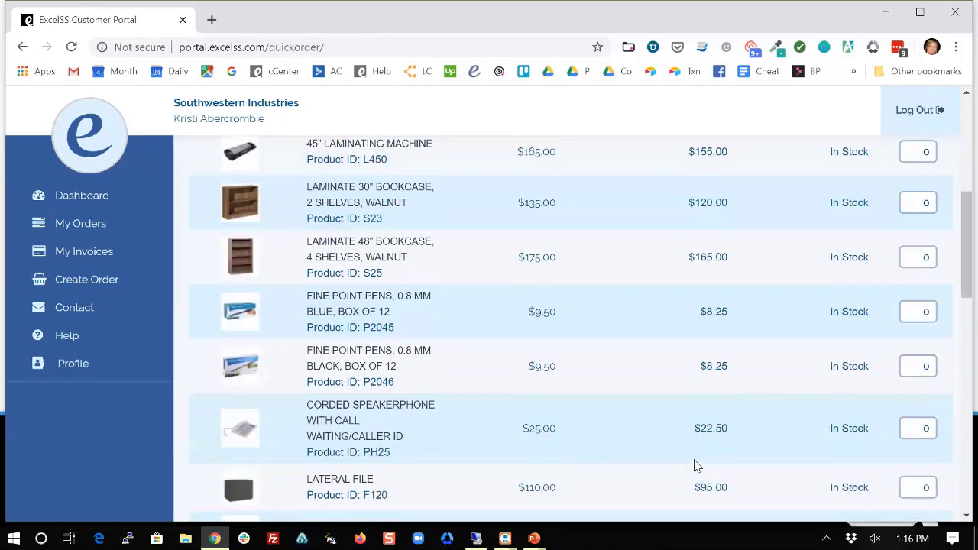
{"action": "scroll", "coordinate": [696, 466], "scroll_direction": "down", "scroll_amount": 3}
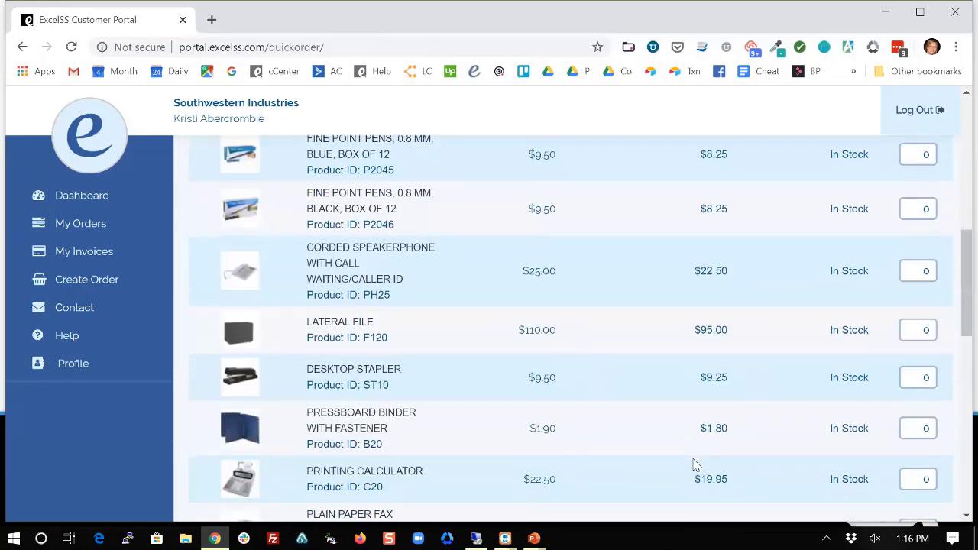
{"action": "scroll", "coordinate": [696, 465], "scroll_direction": "down", "scroll_amount": 3}
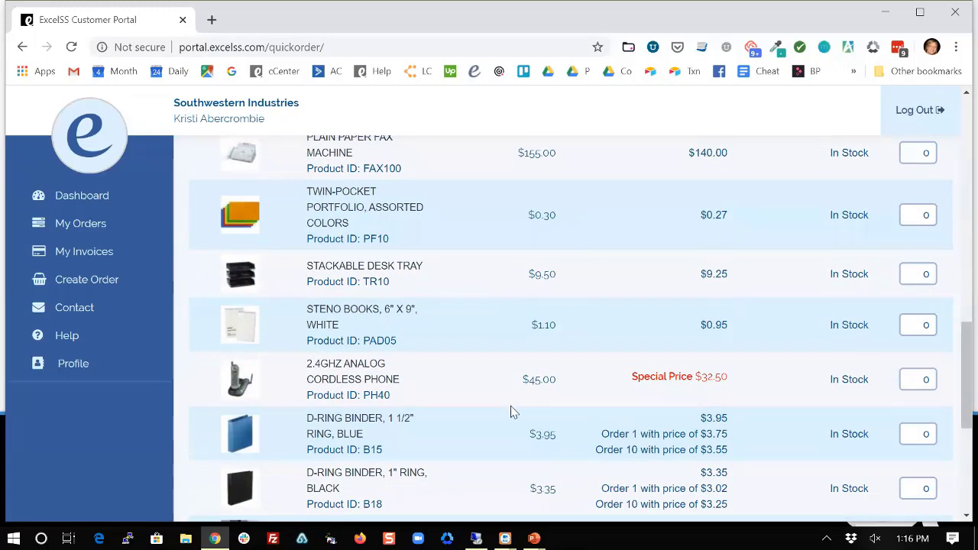
{"action": "scroll", "coordinate": [512, 412], "scroll_direction": "down", "scroll_amount": 1}
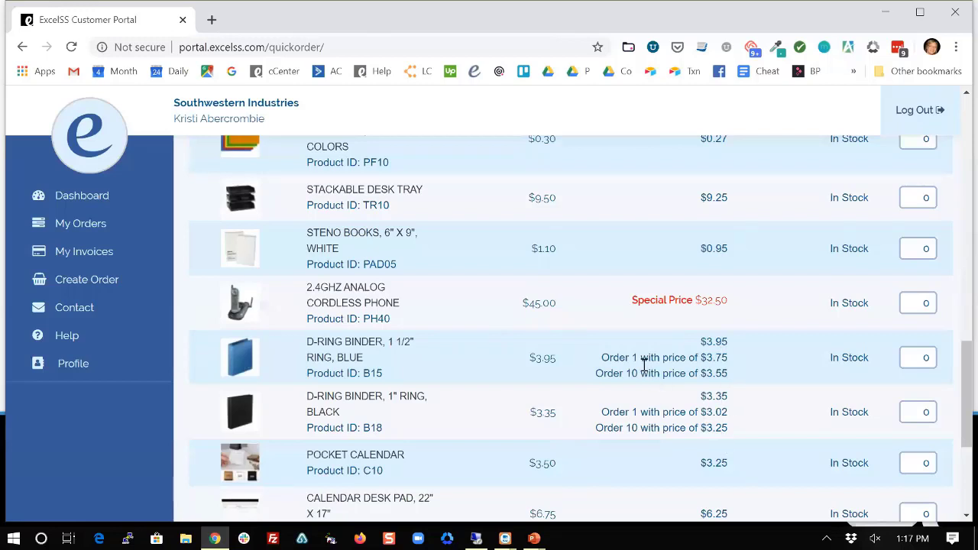
{"action": "left_click", "coordinate": [911, 356]}
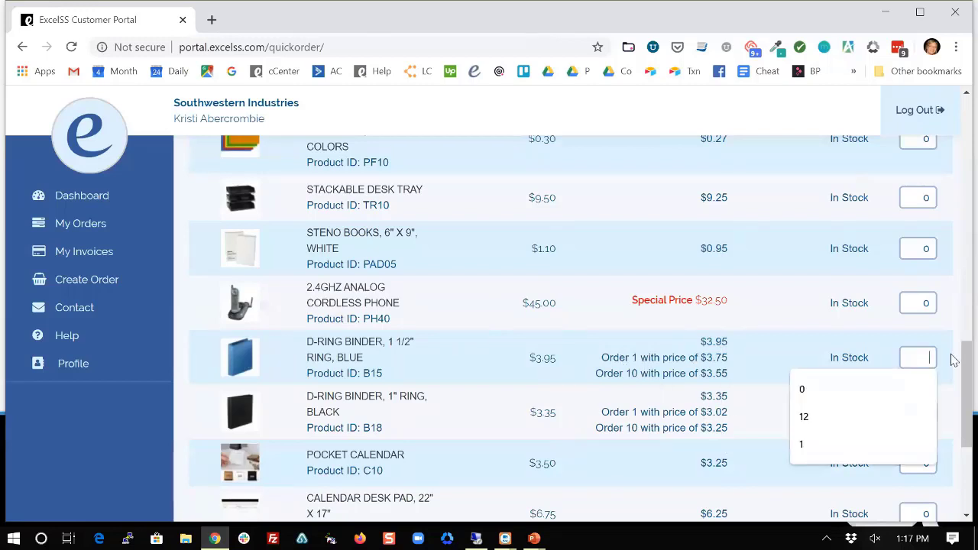
{"action": "type", "text": "11"}
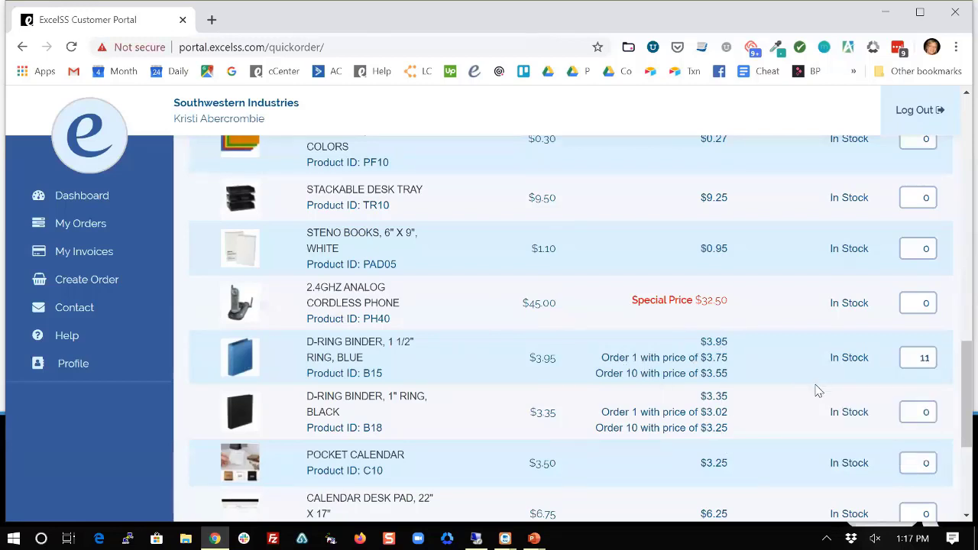
{"action": "scroll", "coordinate": [674, 357], "scroll_direction": "down", "scroll_amount": 1}
{"action": "scroll", "coordinate": [829, 425], "scroll_direction": "down", "scroll_amount": 2}
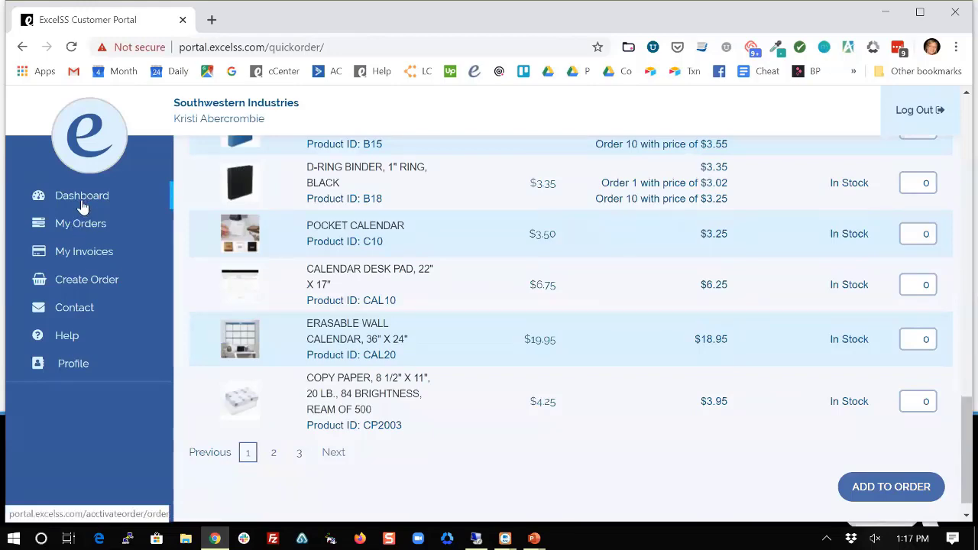
Check the new Abercrombie order's details under Open Orders on the Dashboard.
{"action": "left_click", "coordinate": [86, 199]}
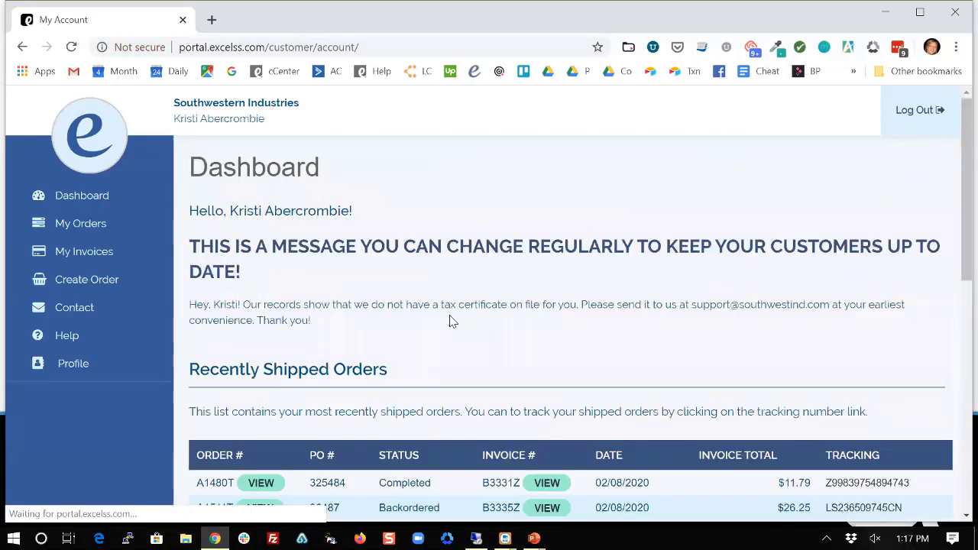
{"action": "scroll", "coordinate": [451, 324], "scroll_direction": "down", "scroll_amount": 4}
{"action": "scroll", "coordinate": [451, 324], "scroll_direction": "down", "scroll_amount": 2}
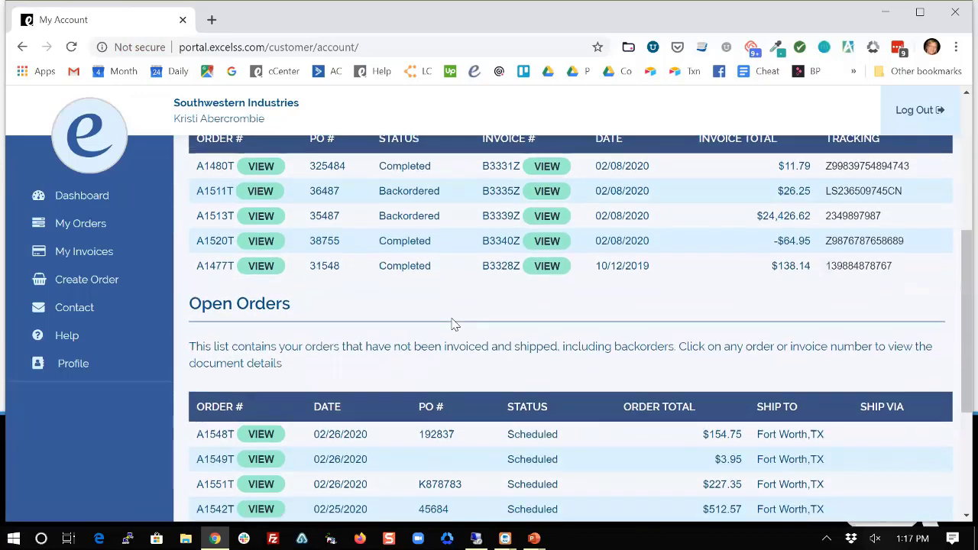
{"action": "scroll", "coordinate": [455, 323], "scroll_direction": "down", "scroll_amount": 1}
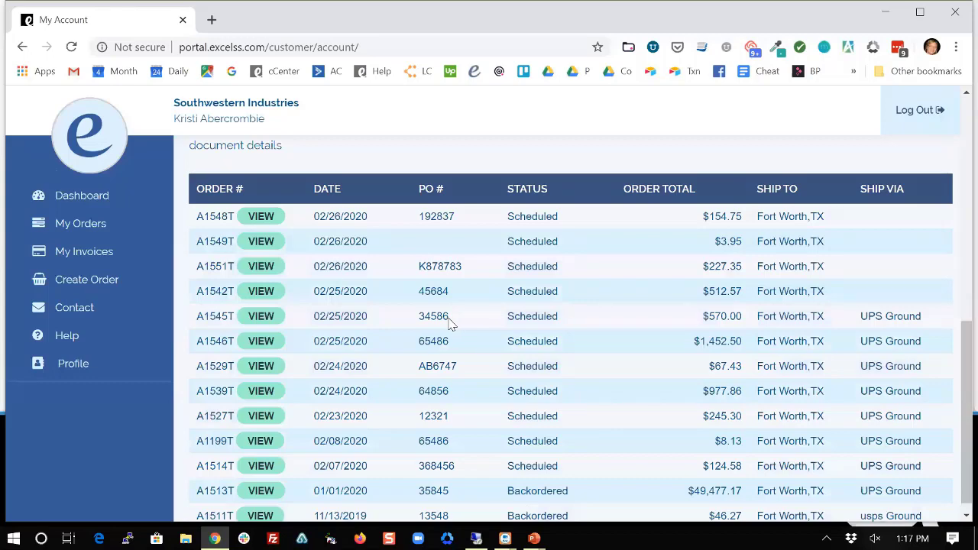
{"action": "key", "text": "alt+Tab"}
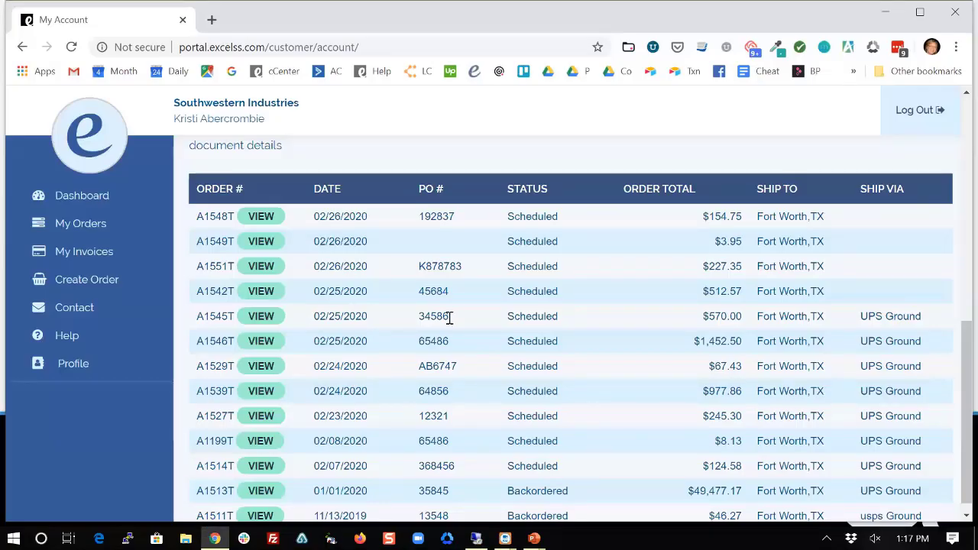
{"action": "left_click", "coordinate": [260, 271]}
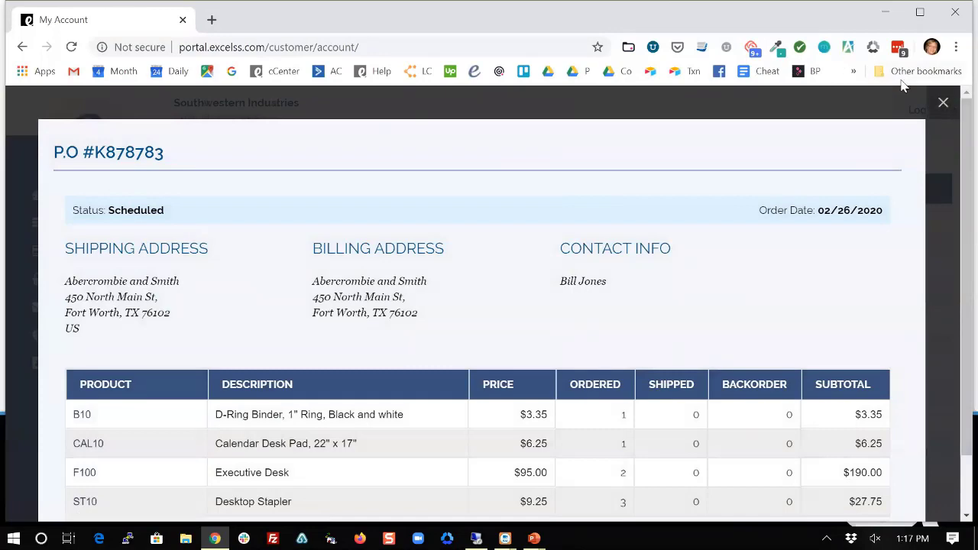
{"action": "left_click", "coordinate": [942, 104]}
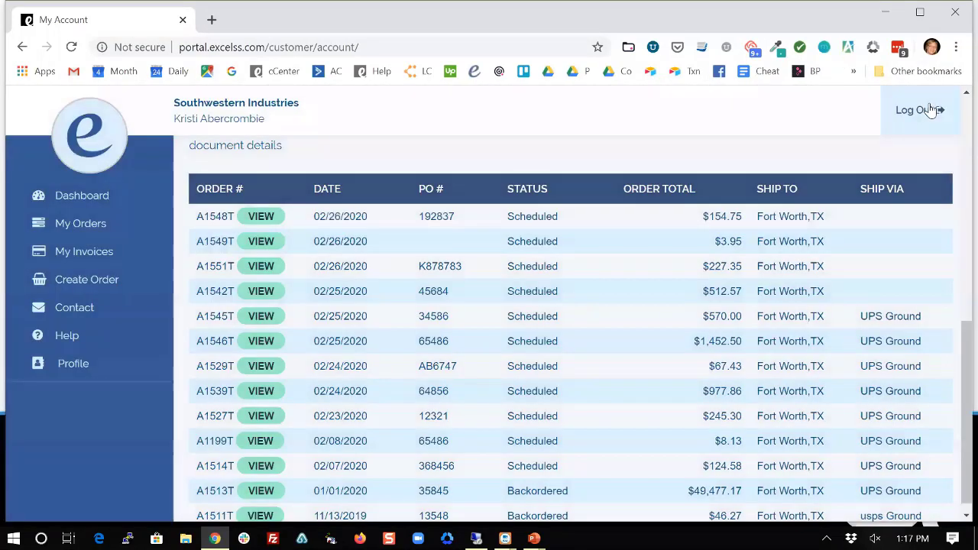
Log out of the customer portal, returning to the Log In page.
{"action": "scroll", "coordinate": [371, 289], "scroll_direction": "up", "scroll_amount": 4}
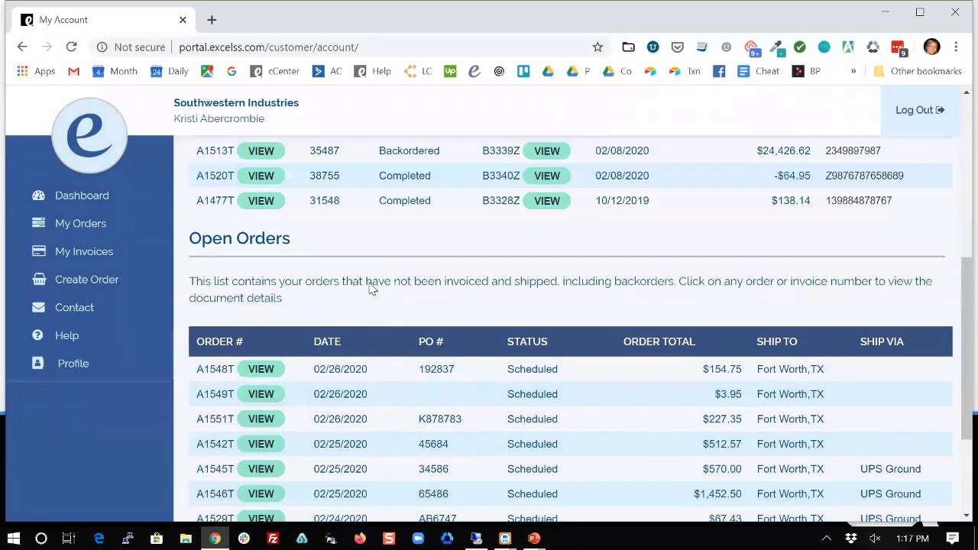
{"action": "scroll", "coordinate": [370, 288], "scroll_direction": "up", "scroll_amount": 3}
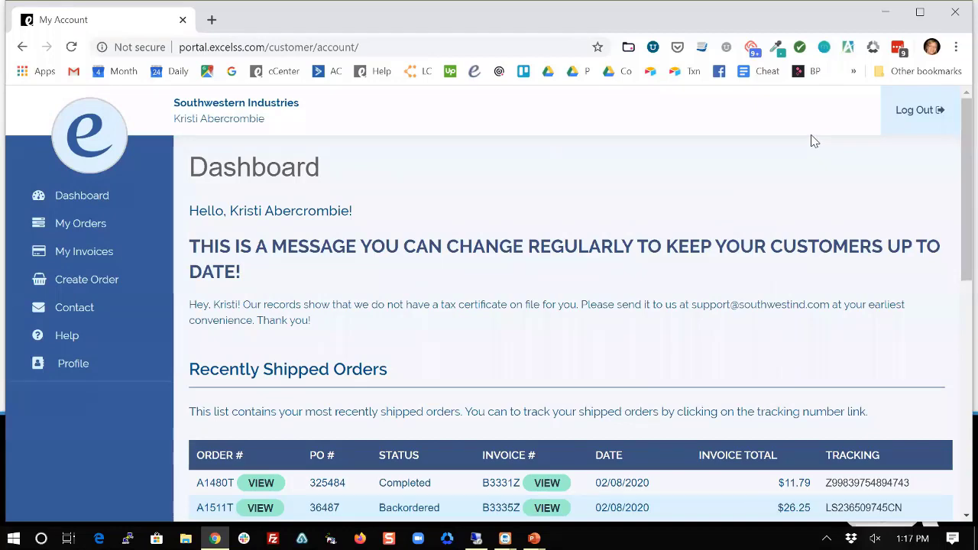
{"action": "left_click", "coordinate": [910, 113]}
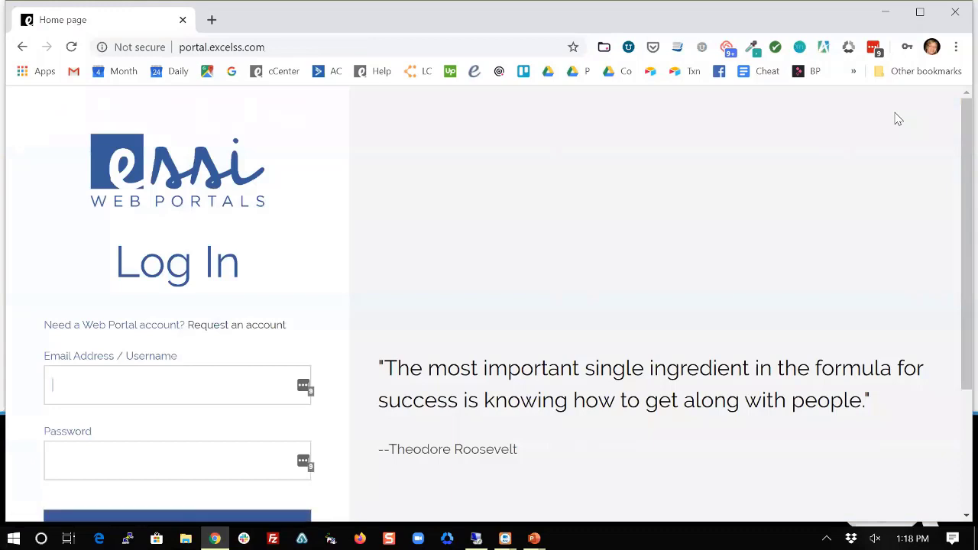
{"action": "left_click", "coordinate": [202, 393]}
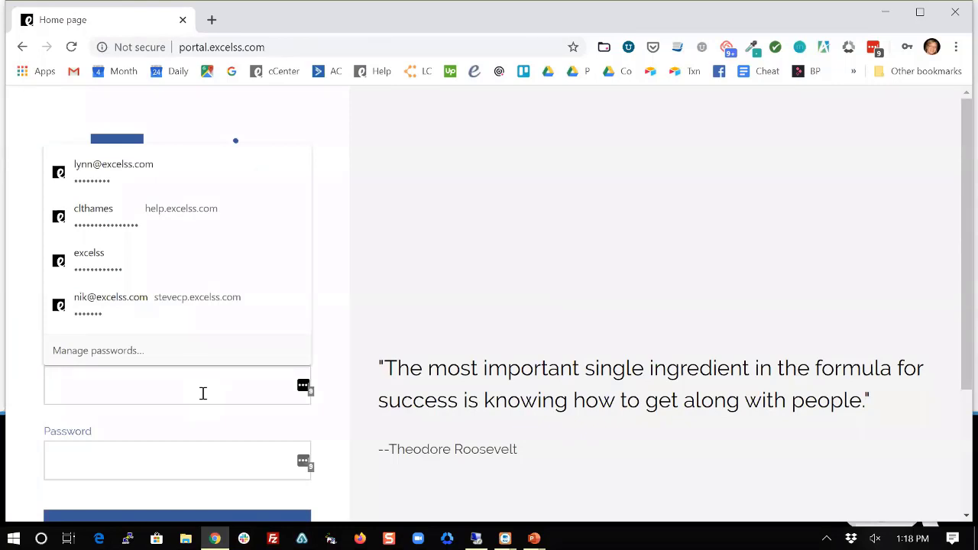
Sign in with the rep's email address and password to reach the rep Dashboard.
{"action": "left_click", "coordinate": [203, 392]}
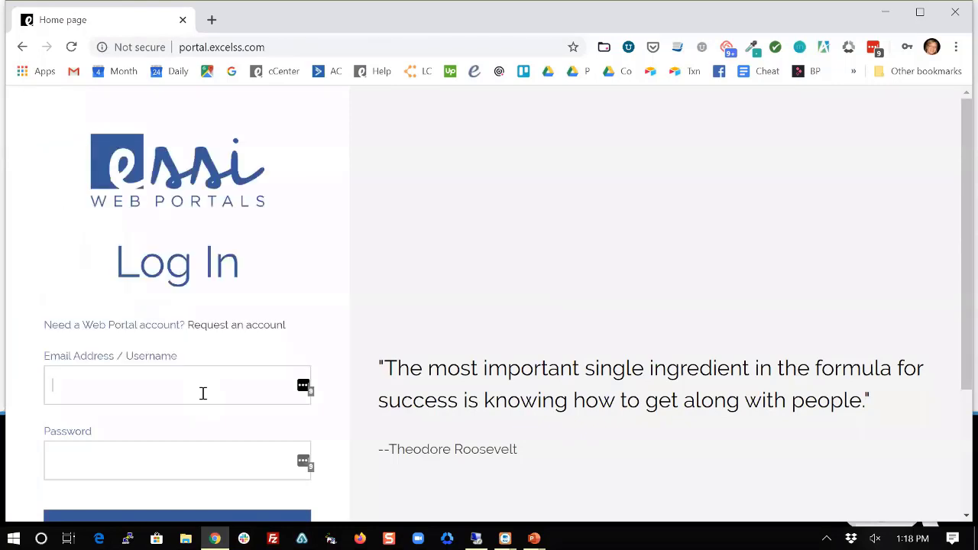
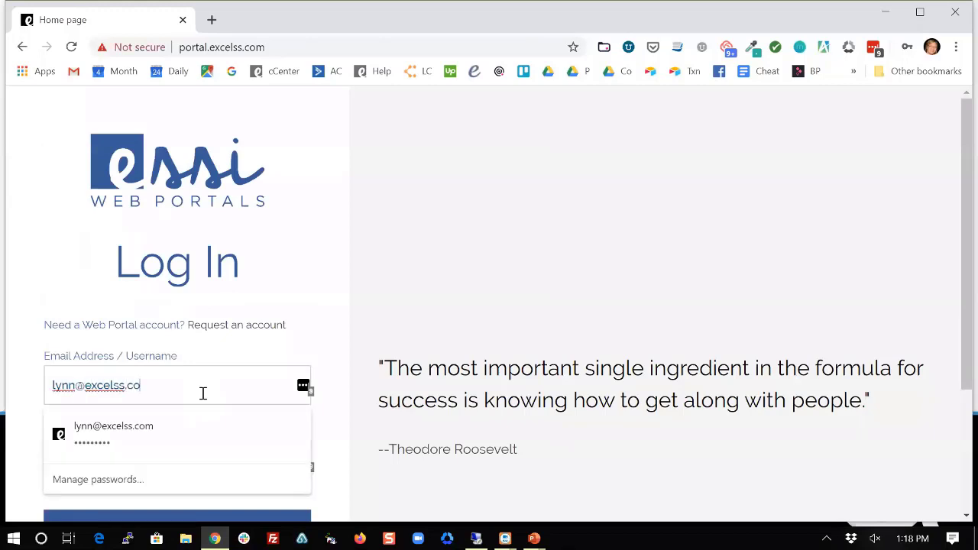
{"action": "key", "text": "Tab"}
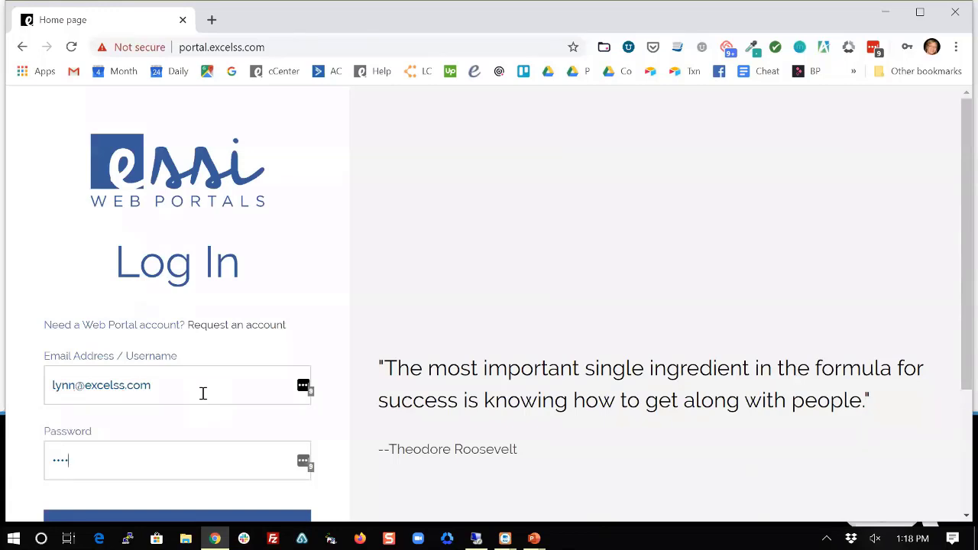
{"action": "key", "text": "Return"}
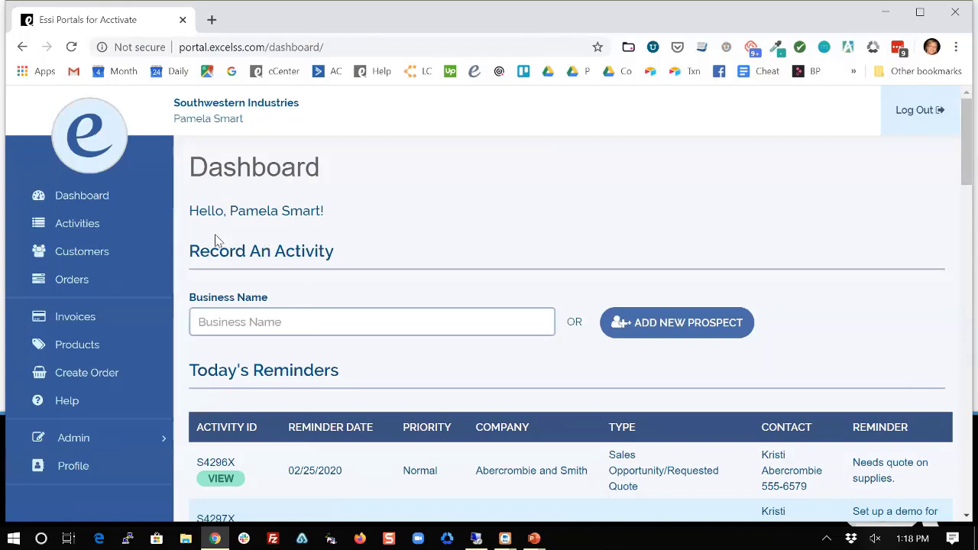
{"action": "scroll", "coordinate": [251, 171], "scroll_direction": "down", "scroll_amount": 1}
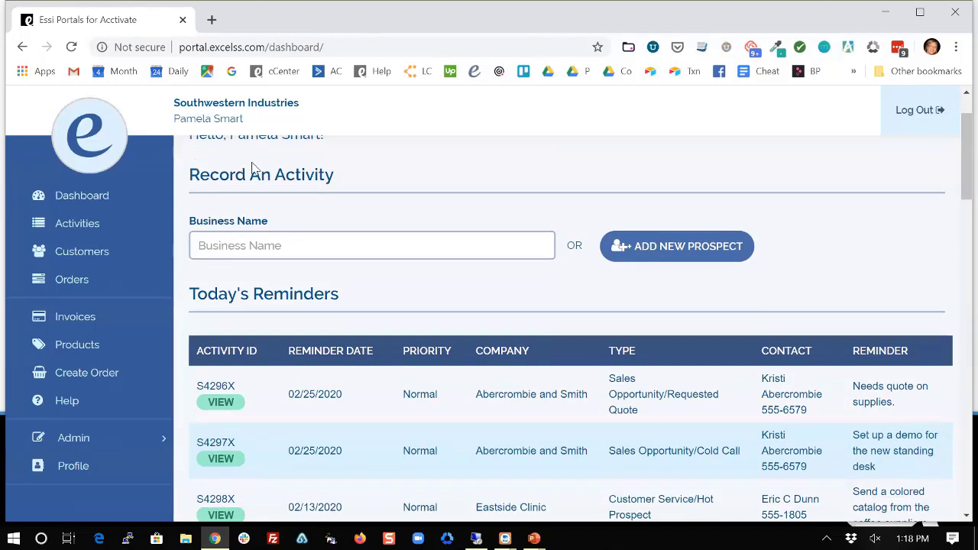
{"action": "scroll", "coordinate": [295, 214], "scroll_direction": "up", "scroll_amount": 2}
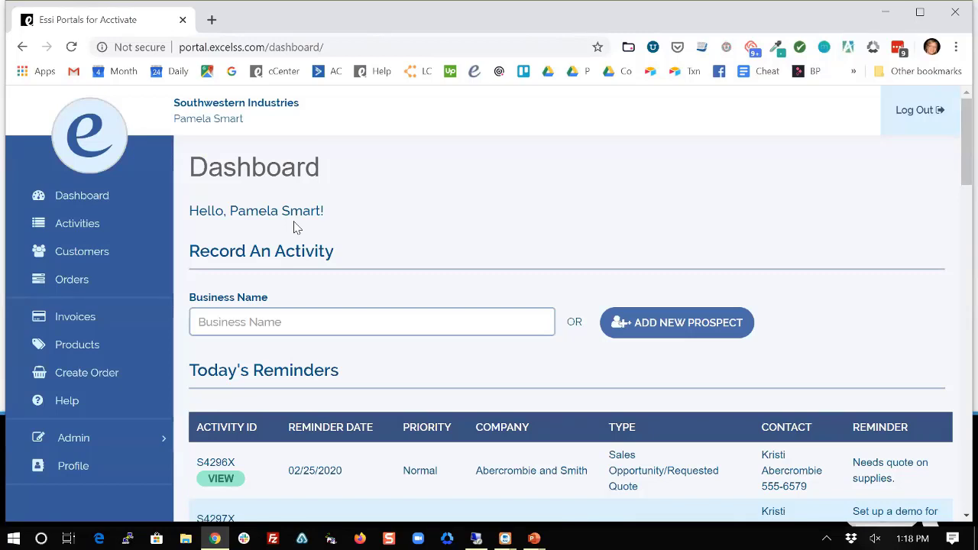
{"action": "scroll", "coordinate": [297, 228], "scroll_direction": "down", "scroll_amount": 1}
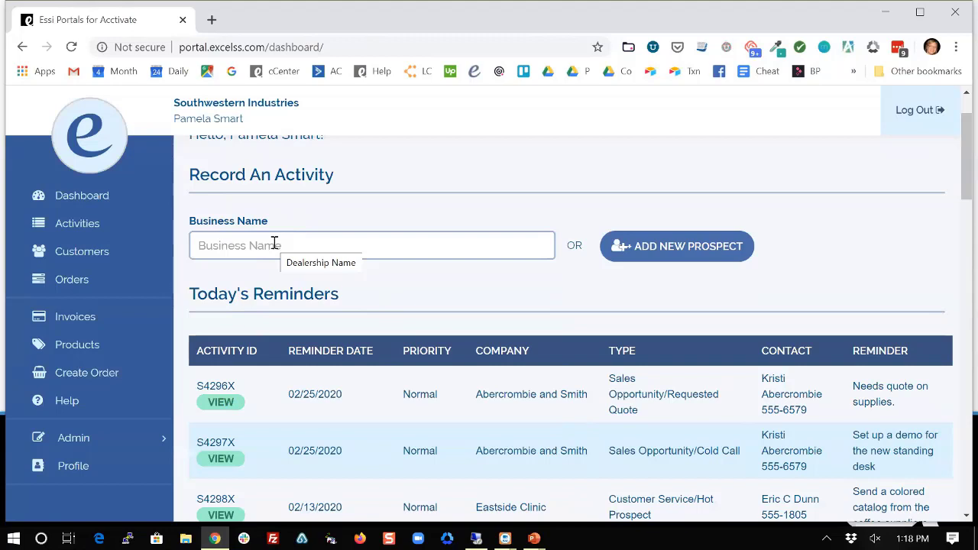
Start an activity for Abercrombie with its first contact and type Requested Quote.
{"action": "left_click", "coordinate": [334, 241]}
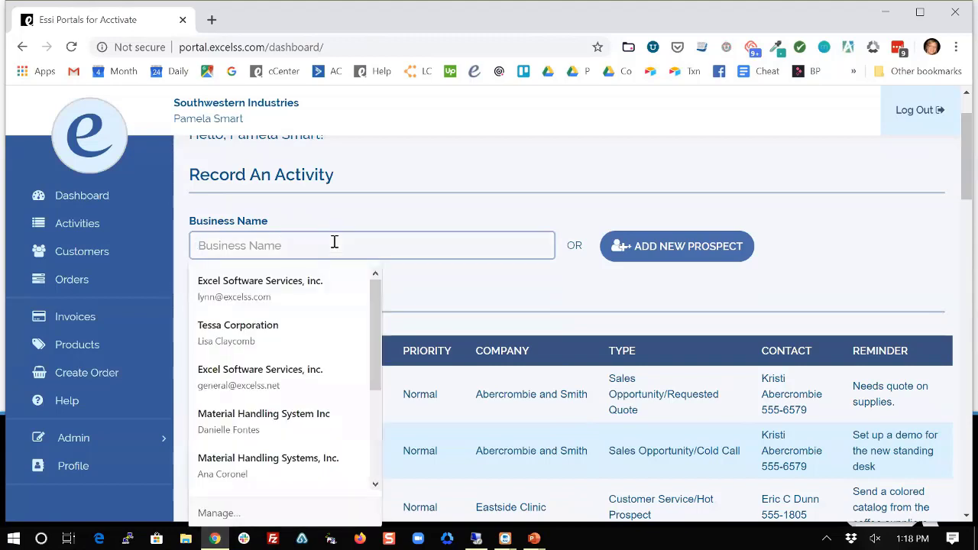
{"action": "type", "text": "aber"}
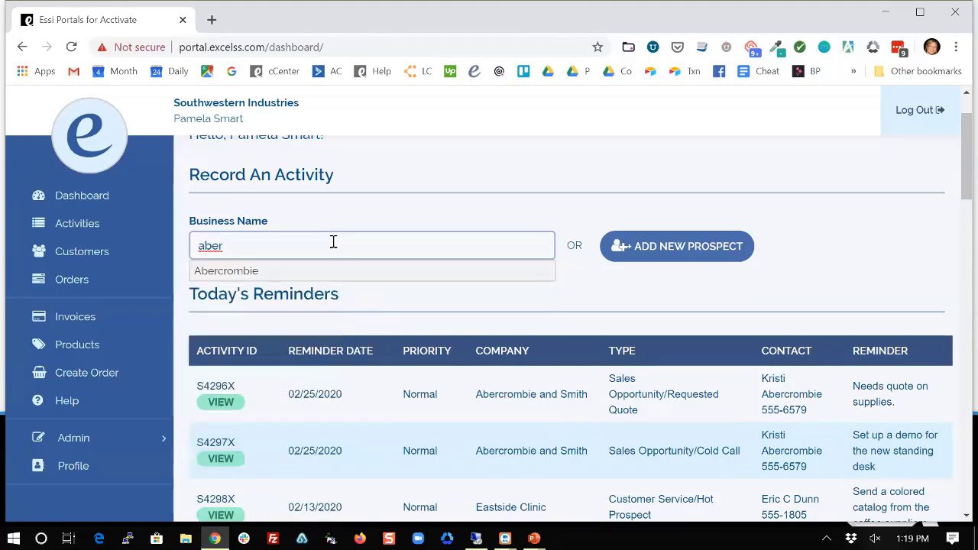
{"action": "left_click", "coordinate": [248, 275]}
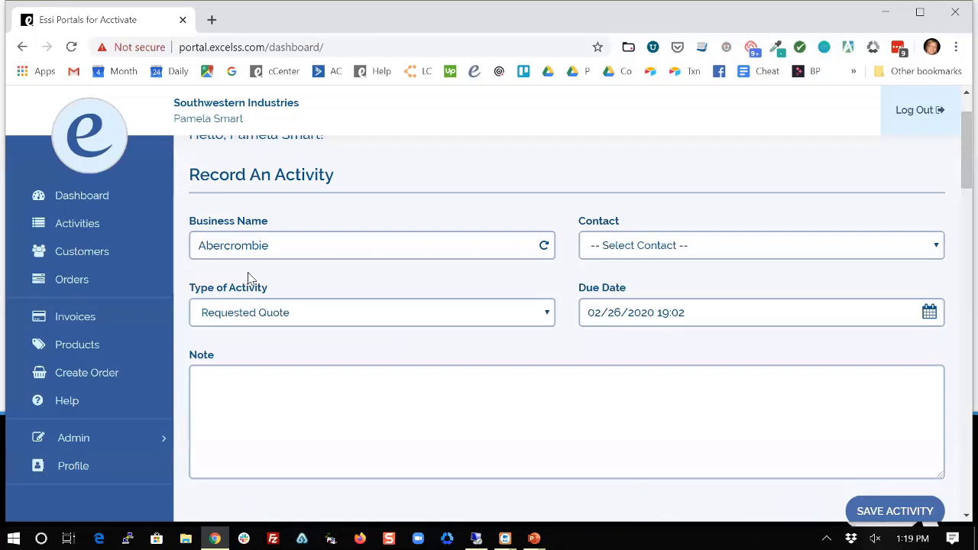
{"action": "left_click", "coordinate": [629, 248]}
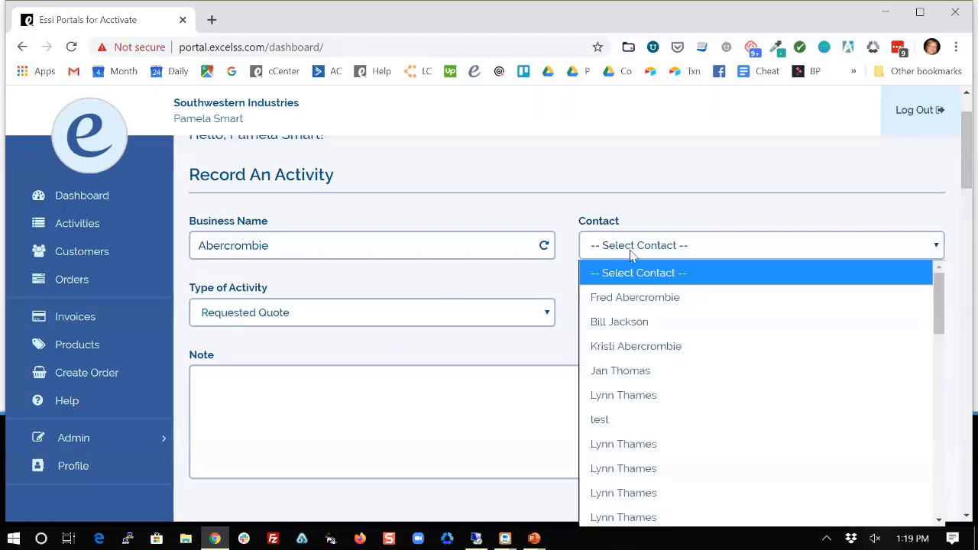
{"action": "left_click", "coordinate": [628, 299]}
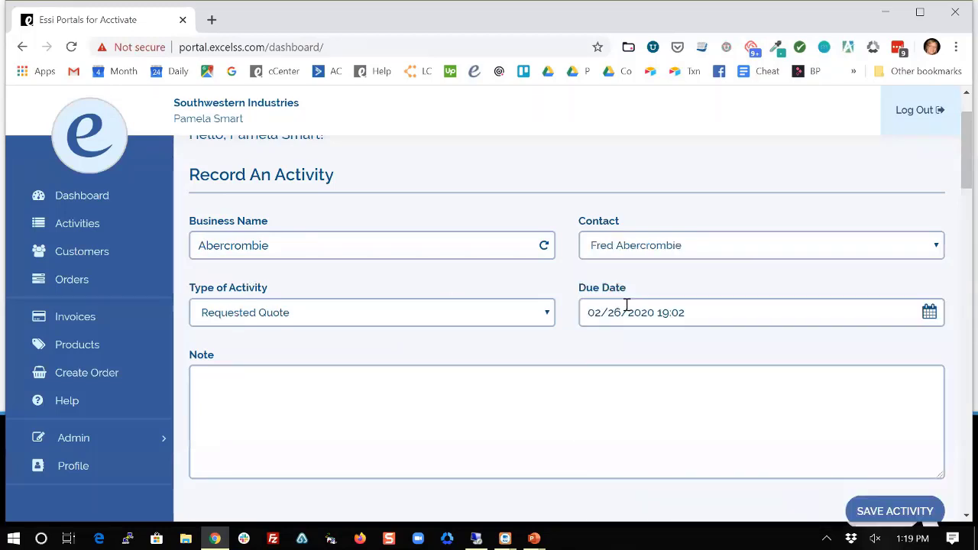
{"action": "left_click", "coordinate": [410, 309]}
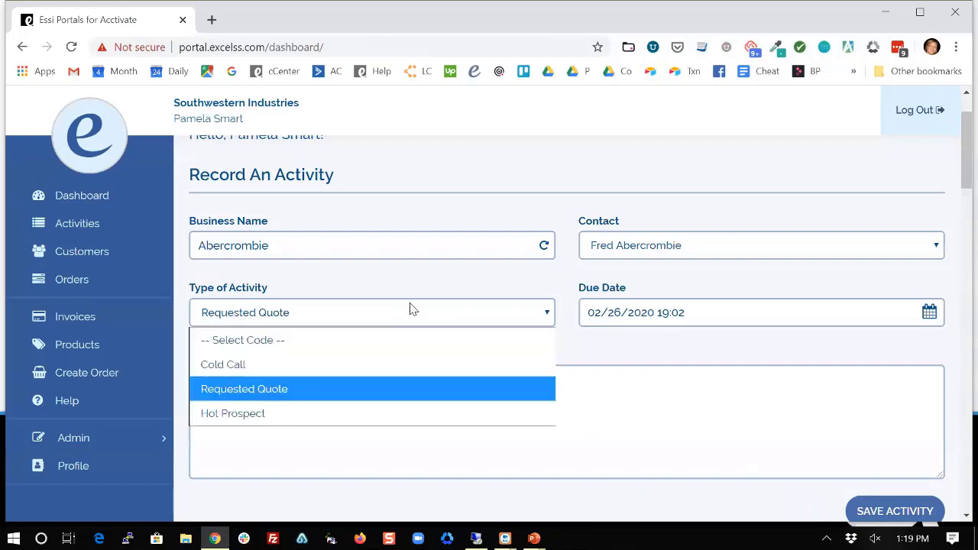
{"action": "left_click", "coordinate": [394, 319]}
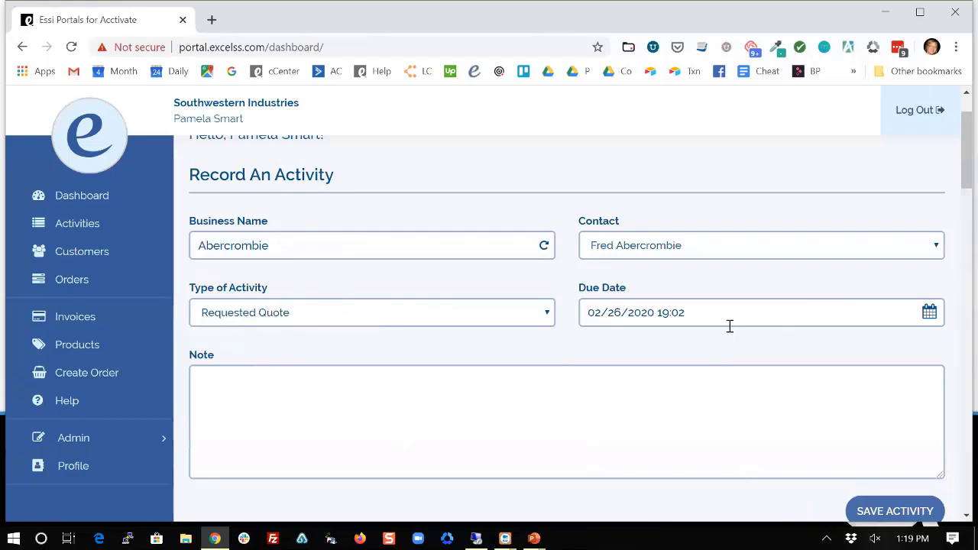
Add the note 'this is my acivity' and save the activity, acknowledging the confirmation.
{"action": "left_click", "coordinate": [602, 412]}
{"action": "type", "text": "this is my acivit"}
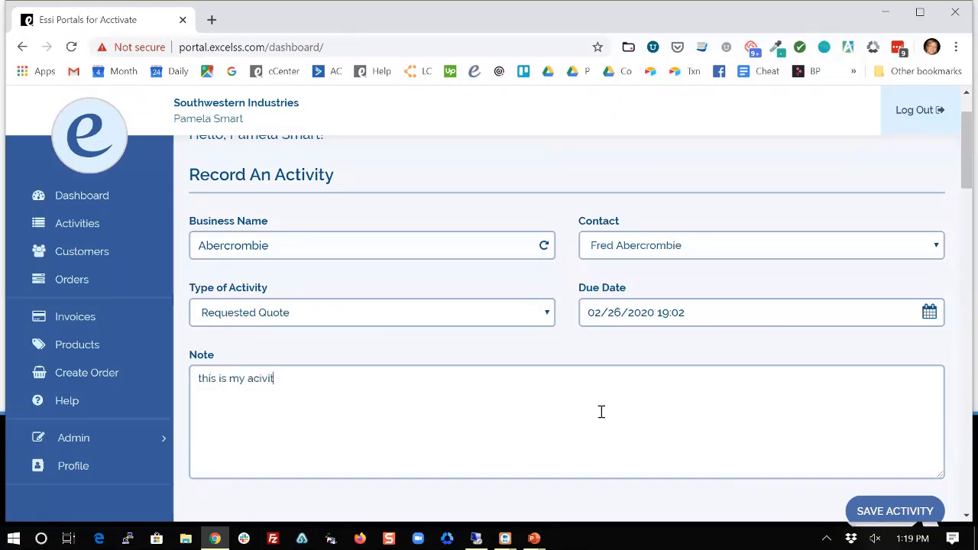
{"action": "type", "text": "y"}
{"action": "scroll", "coordinate": [601, 412], "scroll_direction": "down", "scroll_amount": 1}
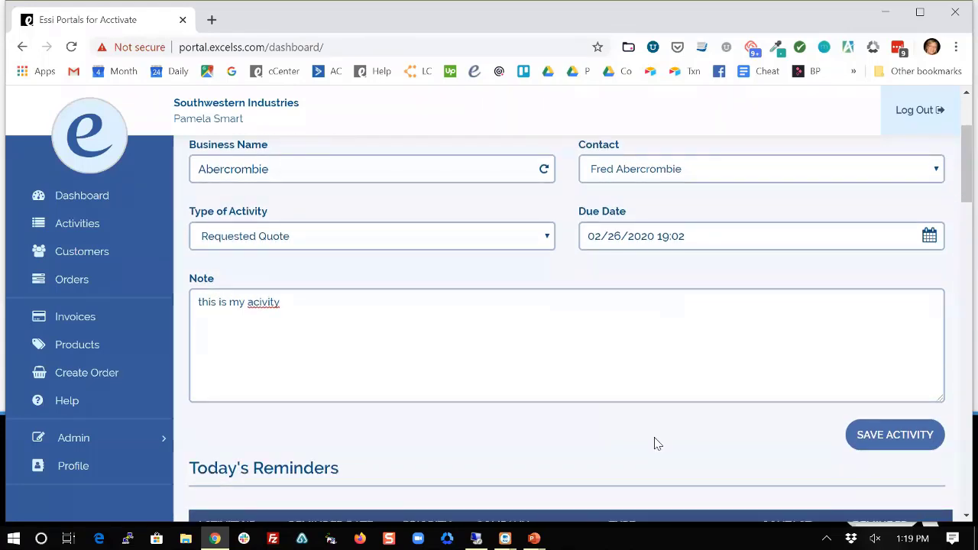
{"action": "left_click", "coordinate": [877, 439]}
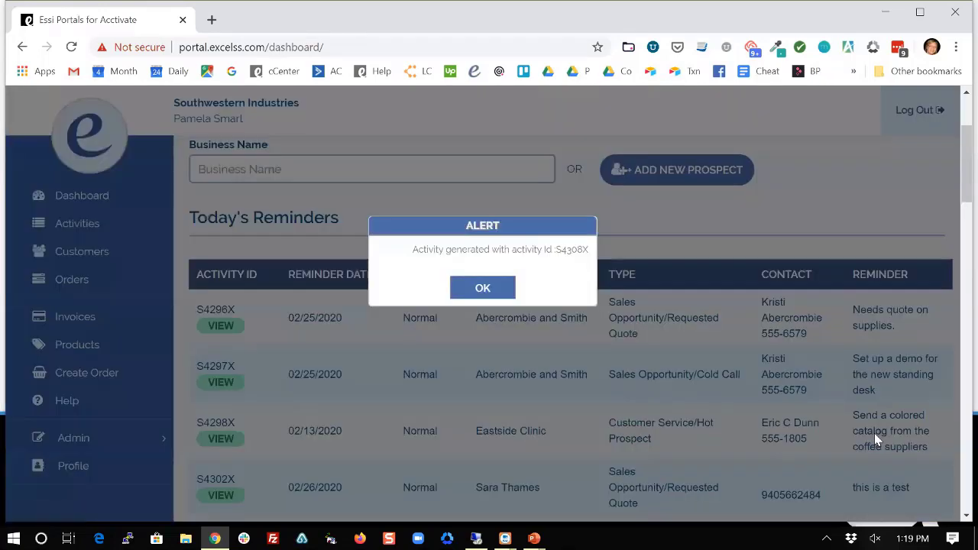
{"action": "left_click", "coordinate": [474, 287]}
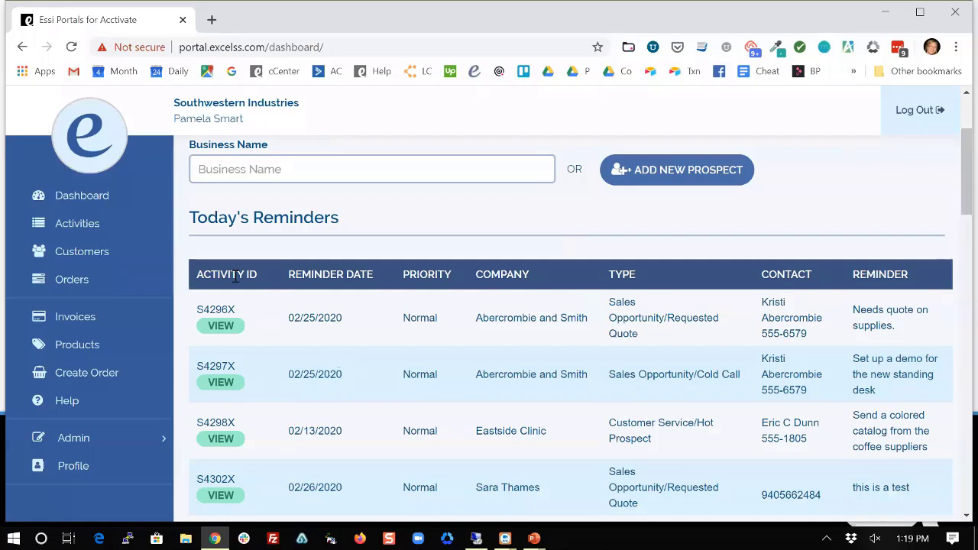
{"action": "scroll", "coordinate": [299, 330], "scroll_direction": "down", "scroll_amount": 3}
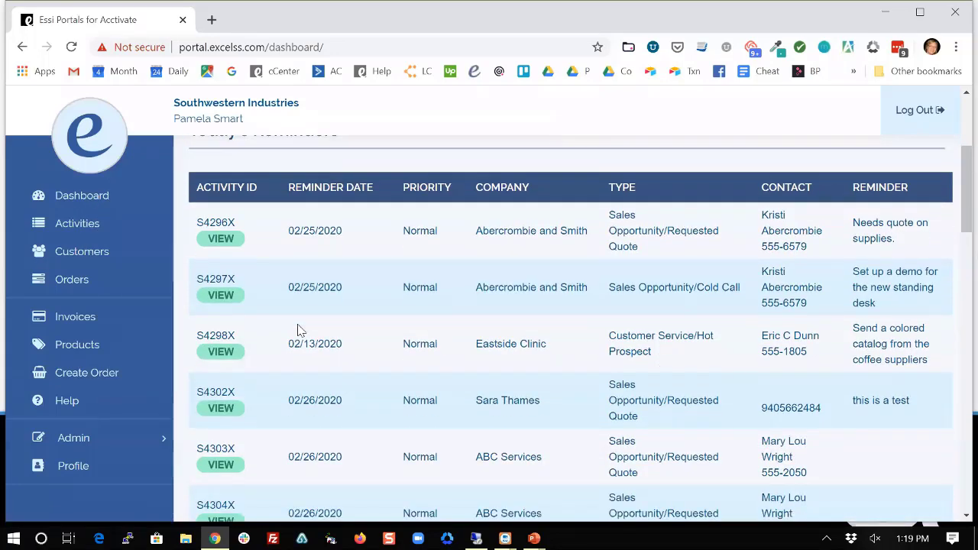
{"action": "scroll", "coordinate": [298, 330], "scroll_direction": "up", "scroll_amount": 3}
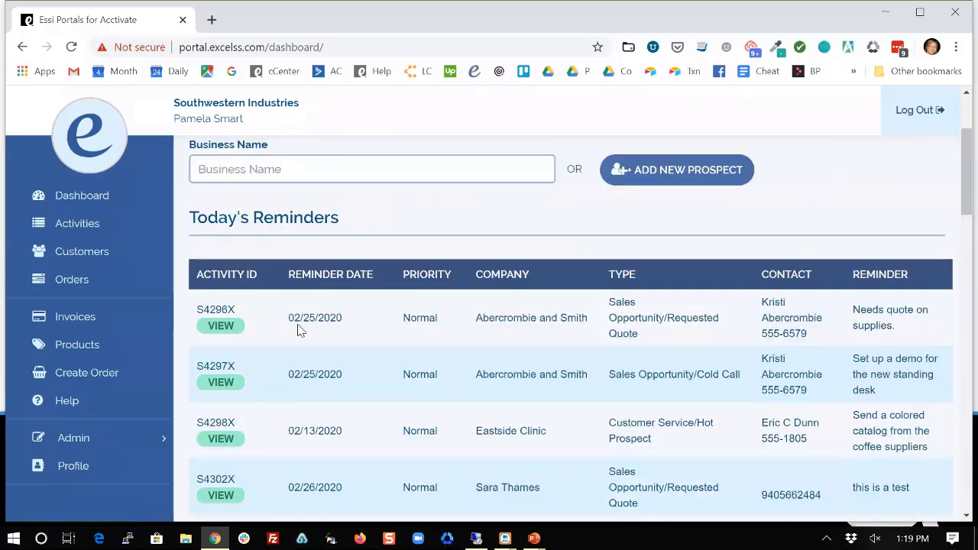
{"action": "scroll", "coordinate": [299, 330], "scroll_direction": "up", "scroll_amount": 1}
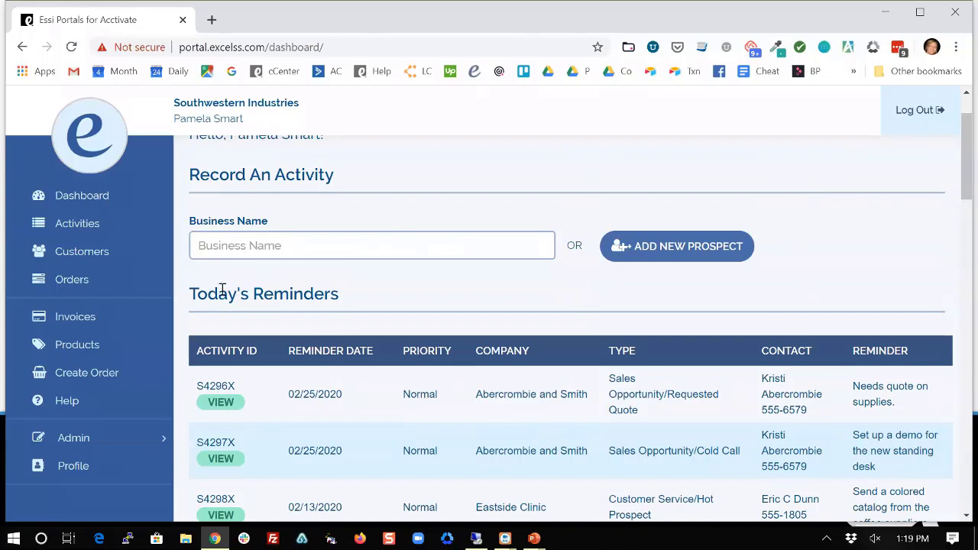
{"action": "left_click_drag", "start_coordinate": [191, 295], "coordinate": [336, 296]}
{"action": "left_click", "coordinate": [341, 303]}
{"action": "scroll", "coordinate": [340, 413], "scroll_direction": "down", "scroll_amount": 1}
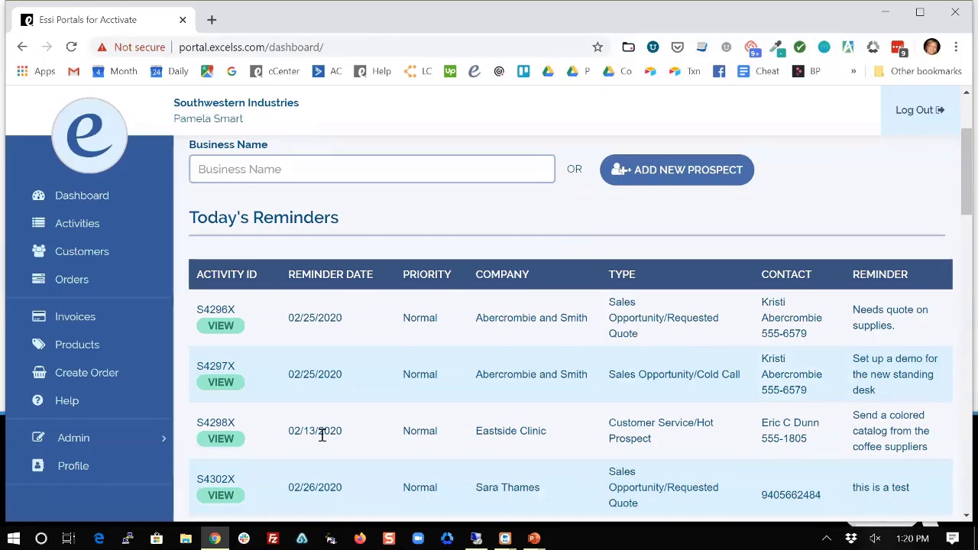
{"action": "scroll", "coordinate": [321, 435], "scroll_direction": "down", "scroll_amount": 4}
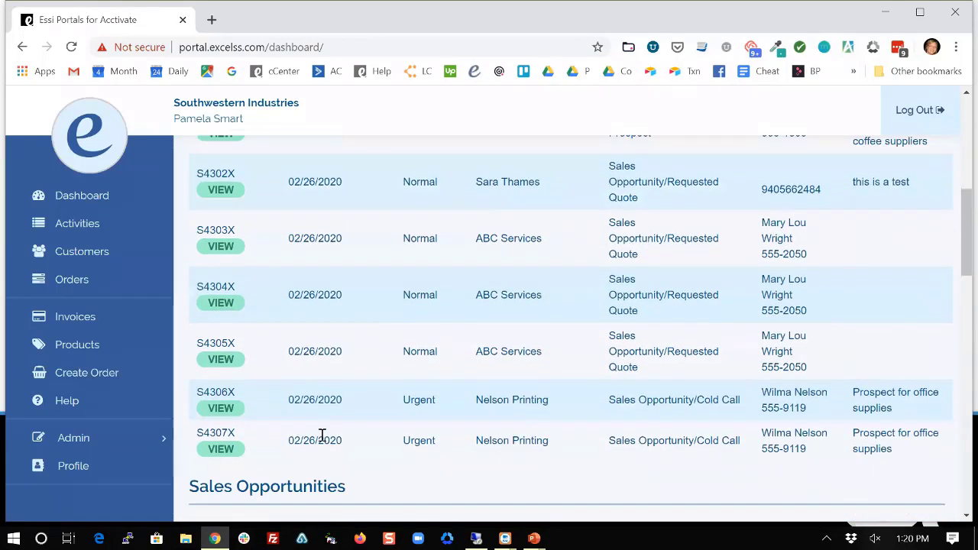
{"action": "scroll", "coordinate": [321, 435], "scroll_direction": "down", "scroll_amount": 4}
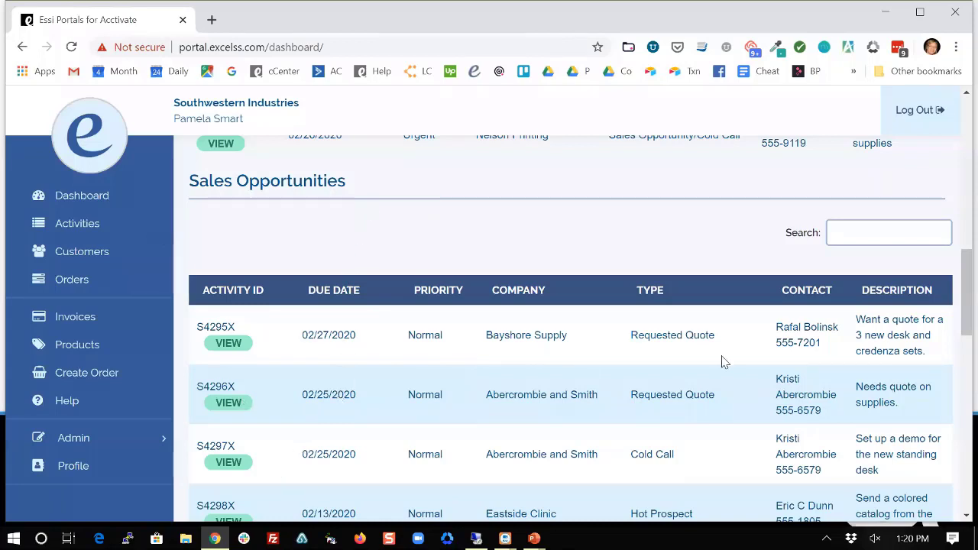
{"action": "scroll", "coordinate": [848, 432], "scroll_direction": "down", "scroll_amount": 1}
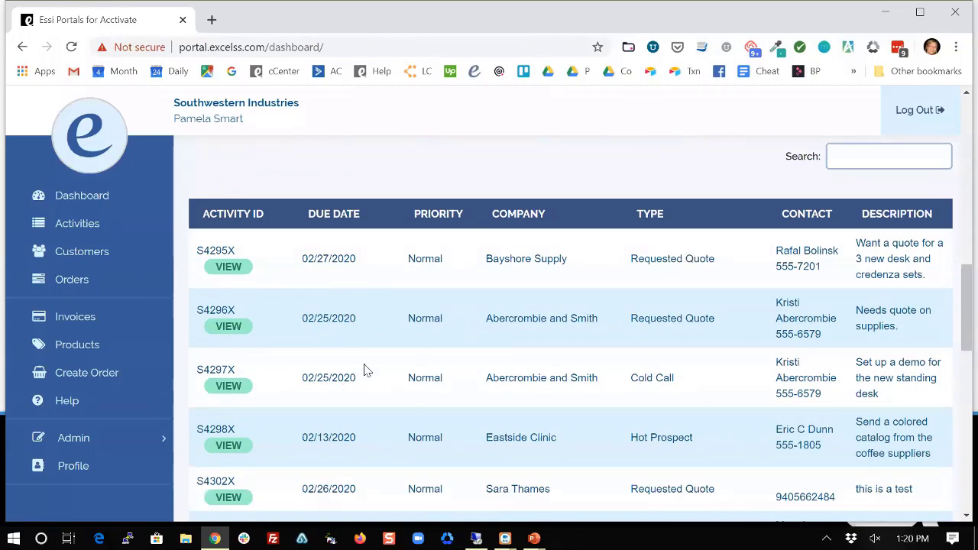
Open activity S4295X, browse its Related, Emails and Notes tabs, and start a new note.
{"action": "left_click", "coordinate": [234, 270]}
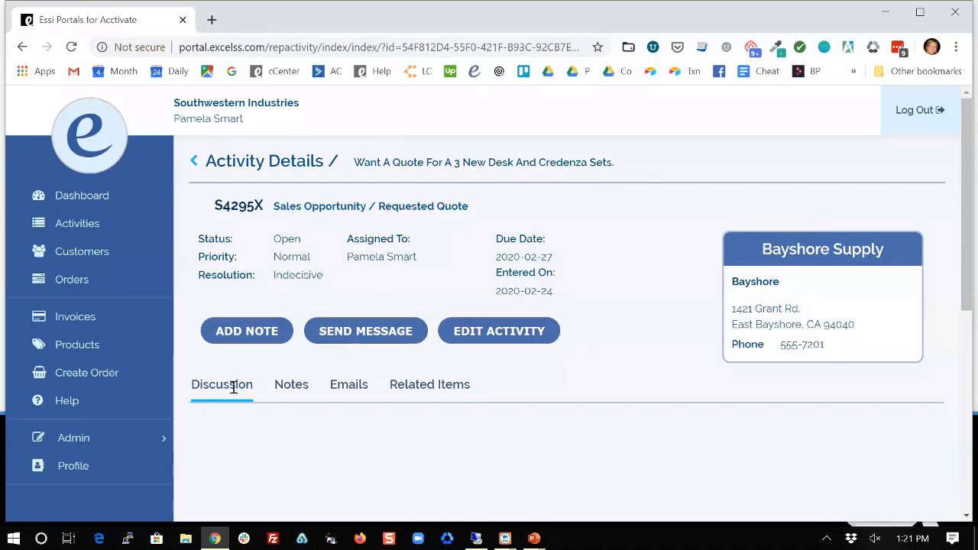
{"action": "left_click", "coordinate": [420, 384]}
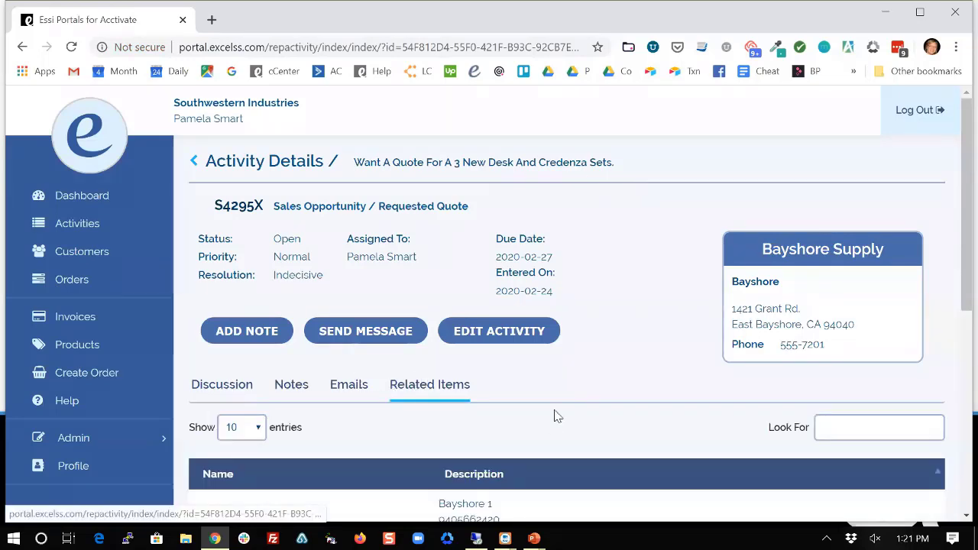
{"action": "scroll", "coordinate": [556, 417], "scroll_direction": "down", "scroll_amount": 1}
{"action": "scroll", "coordinate": [556, 416], "scroll_direction": "down", "scroll_amount": 1}
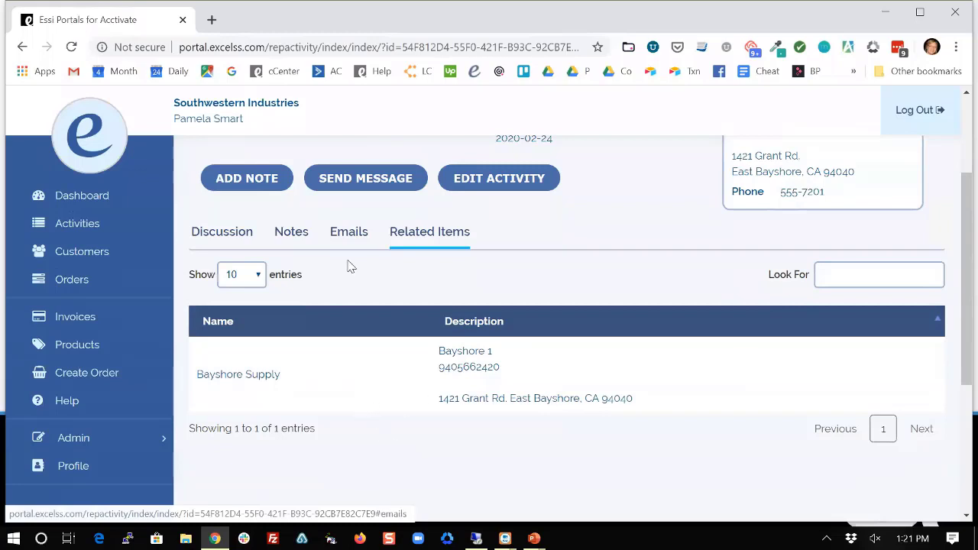
{"action": "left_click", "coordinate": [354, 231]}
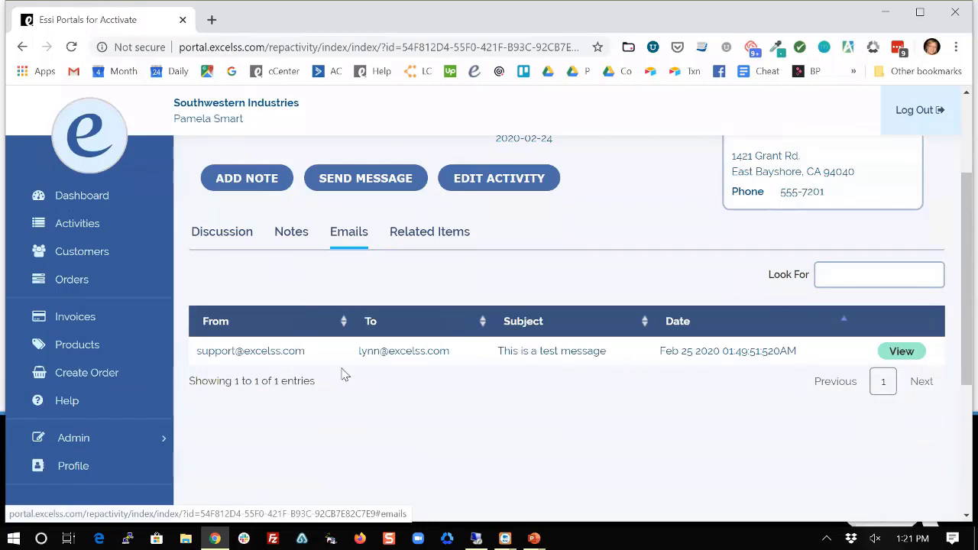
{"action": "left_click", "coordinate": [291, 234]}
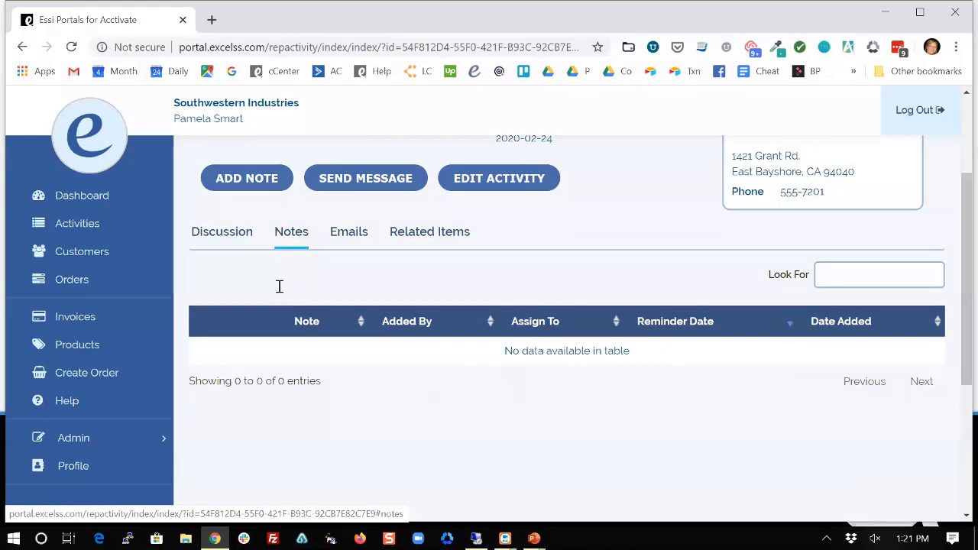
{"action": "left_click", "coordinate": [263, 178]}
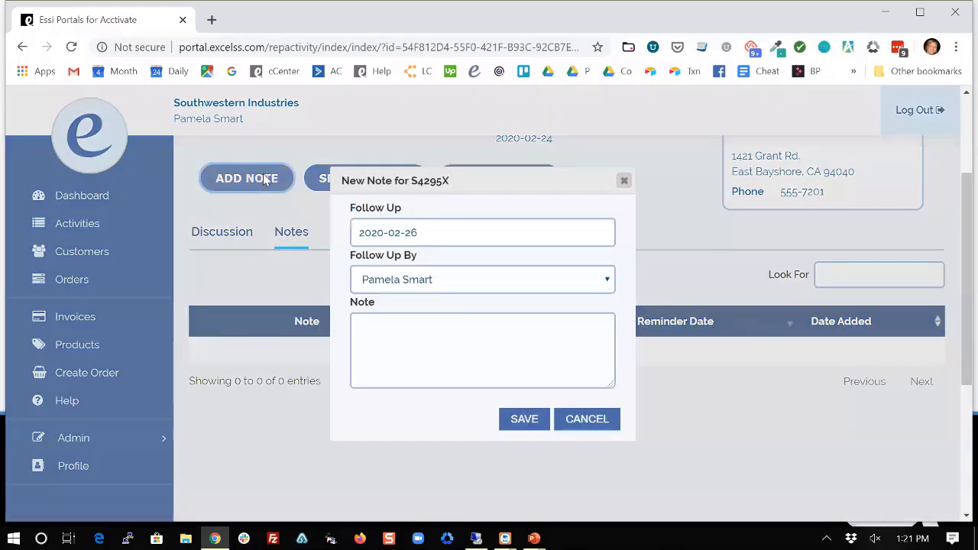
Save the note 'cal to follow up' on S4295X with follow-up date March 4, 2020.
{"action": "left_click", "coordinate": [422, 232]}
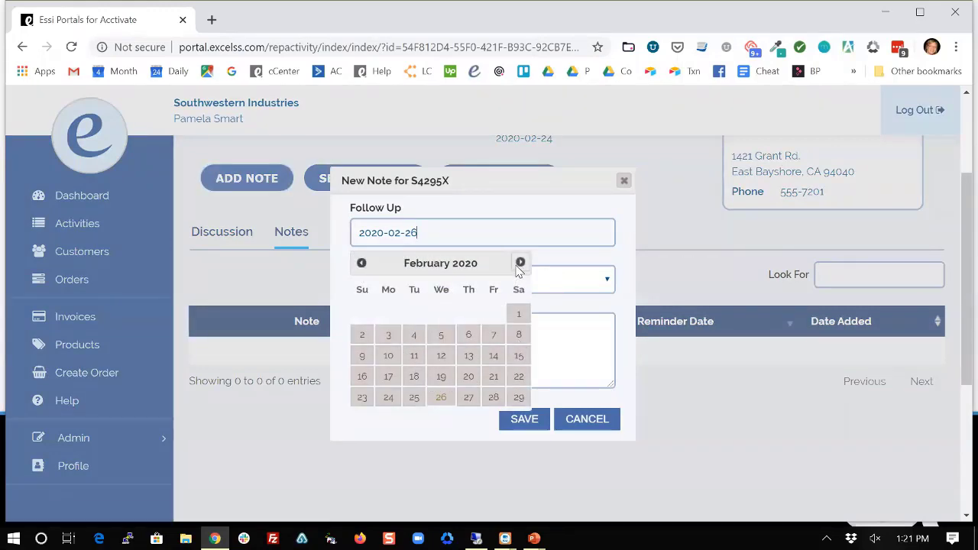
{"action": "left_click", "coordinate": [520, 264]}
{"action": "left_click", "coordinate": [441, 315]}
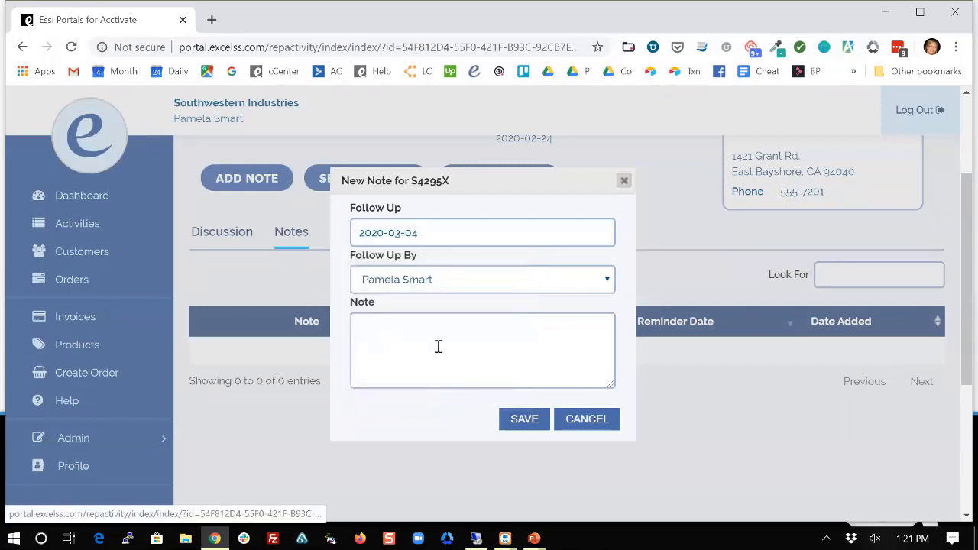
{"action": "left_click", "coordinate": [526, 337]}
{"action": "type", "text": "cal to follow up"}
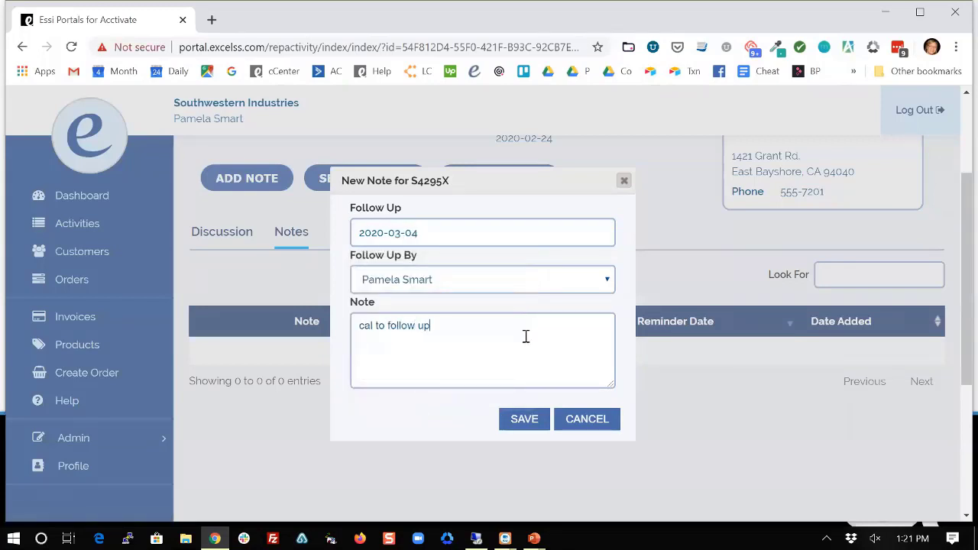
{"action": "left_click", "coordinate": [524, 420]}
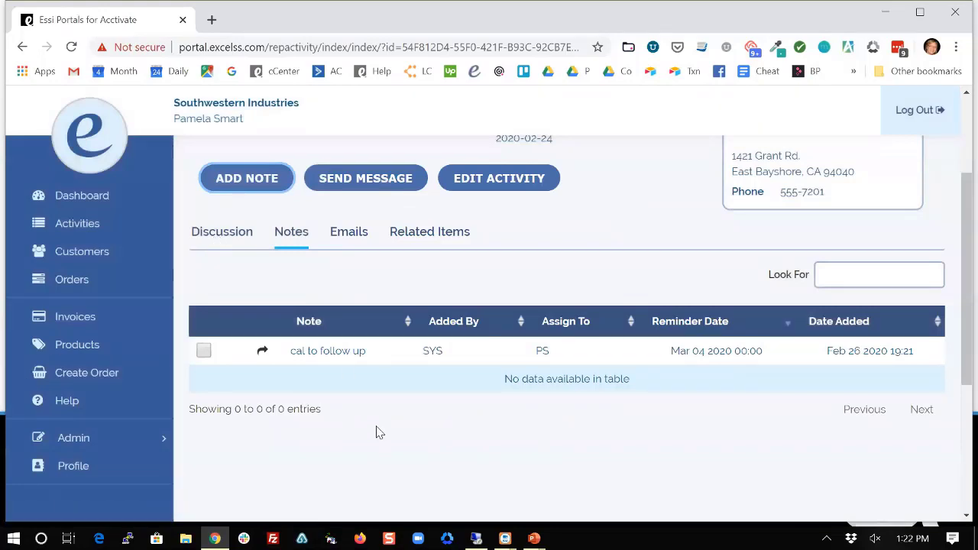
{"action": "scroll", "coordinate": [376, 432], "scroll_direction": "up", "scroll_amount": 2}
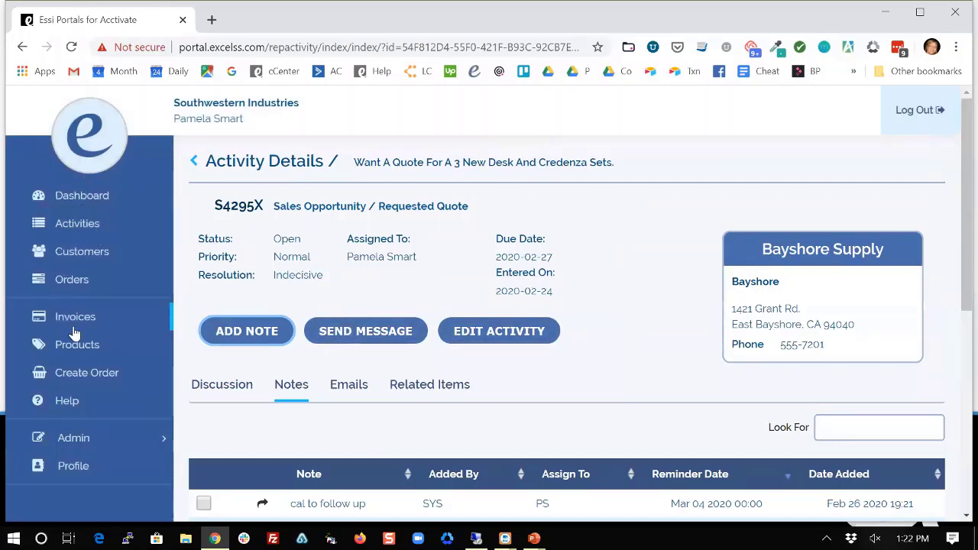
Search the customer list for 'east' and open the Eastside Motors profile.
{"action": "left_click", "coordinate": [65, 252]}
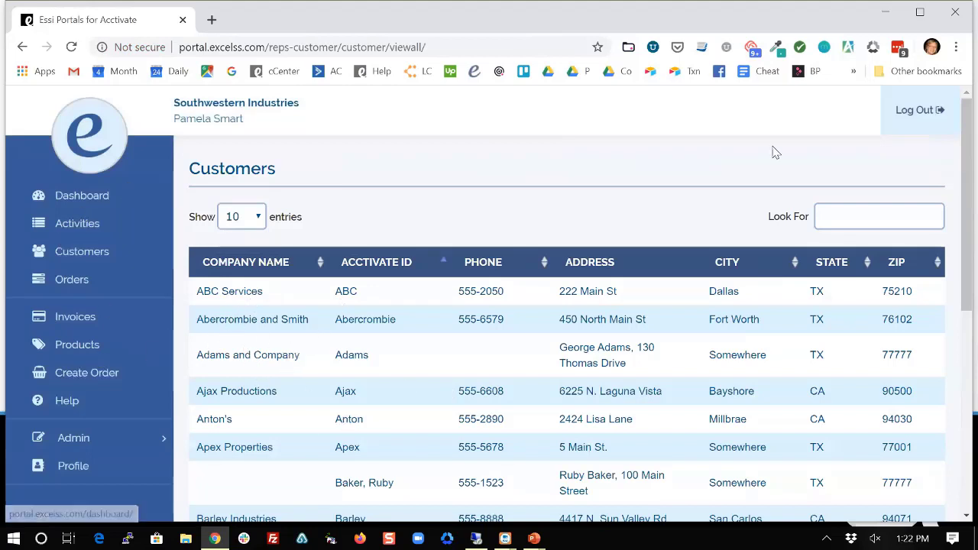
{"action": "left_click", "coordinate": [861, 214]}
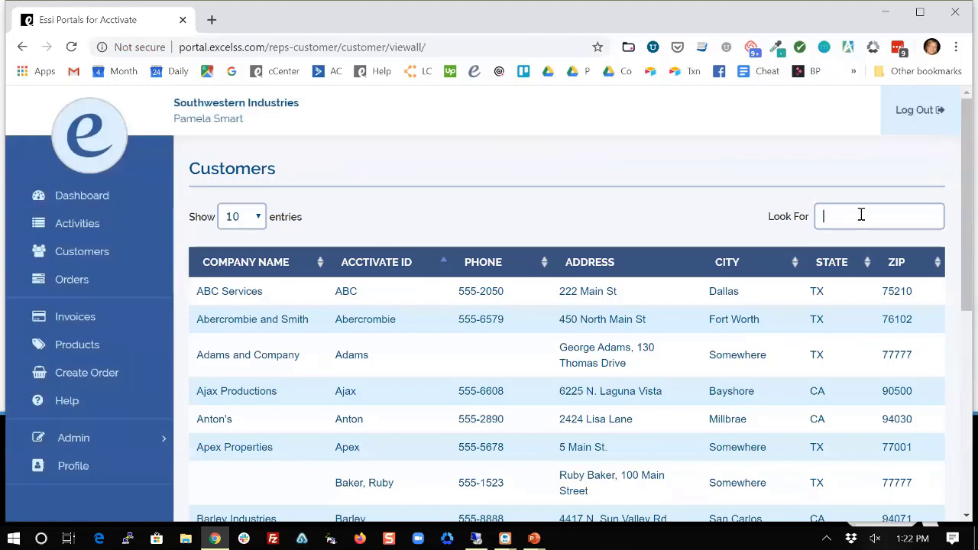
{"action": "type", "text": "east"}
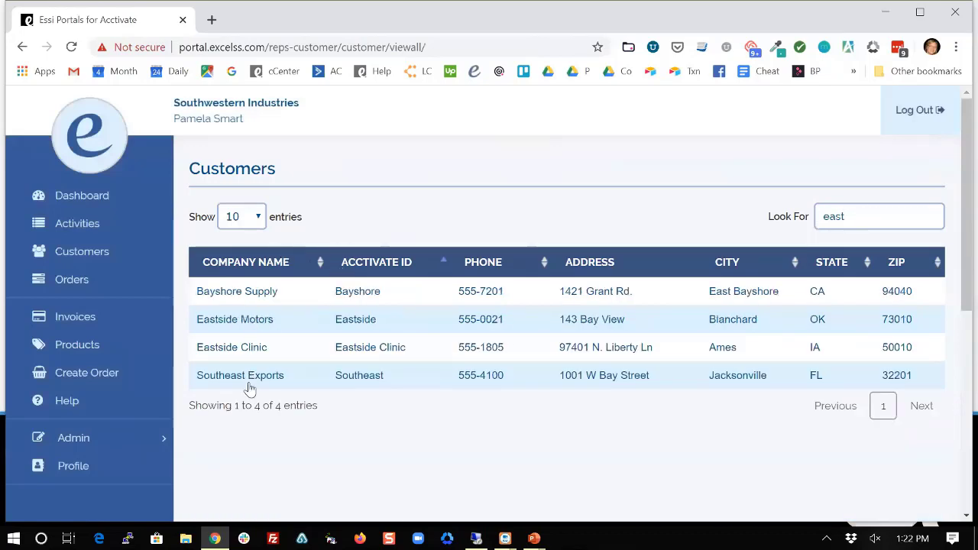
{"action": "left_click", "coordinate": [226, 322]}
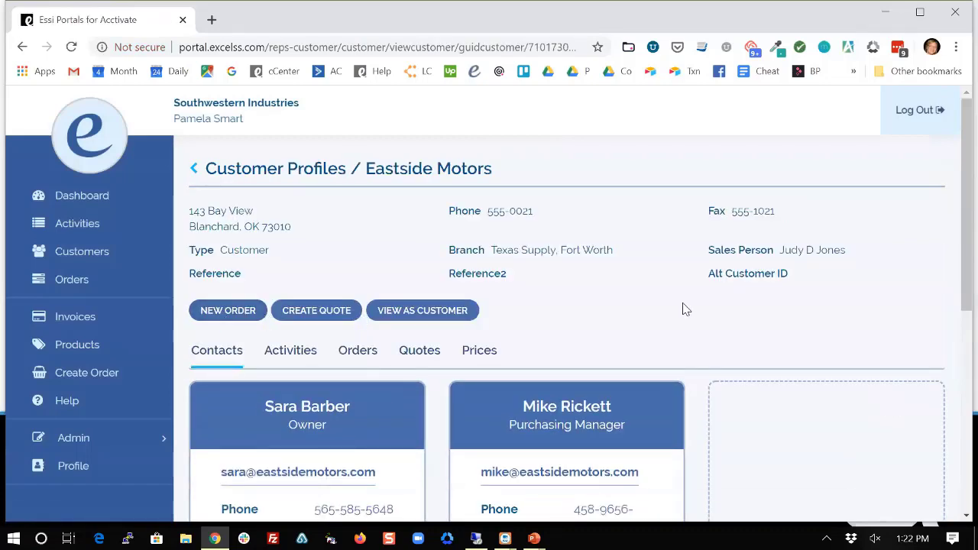
Review Eastside Motors' Activities, Orders (three scheduled), Quotes (none) and Prices (empty) tabs.
{"action": "scroll", "coordinate": [680, 307], "scroll_direction": "down", "scroll_amount": 1}
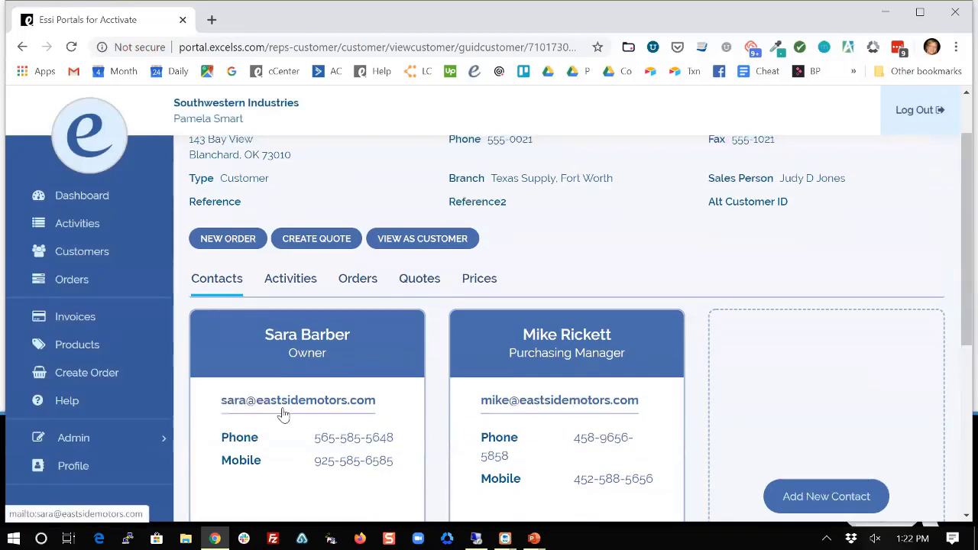
{"action": "scroll", "coordinate": [279, 411], "scroll_direction": "up", "scroll_amount": 1}
{"action": "left_click", "coordinate": [294, 353]}
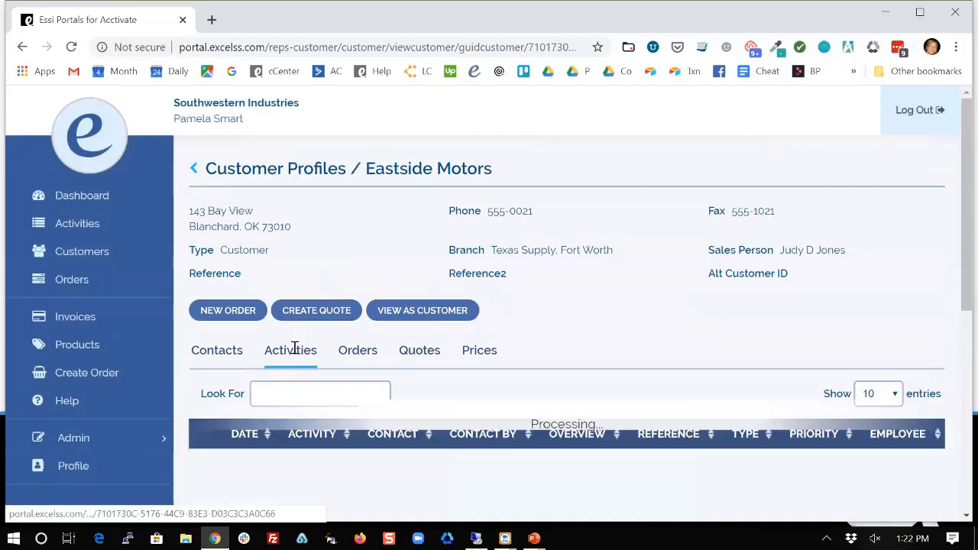
{"action": "left_click", "coordinate": [358, 354]}
{"action": "scroll", "coordinate": [556, 371], "scroll_direction": "down", "scroll_amount": 2}
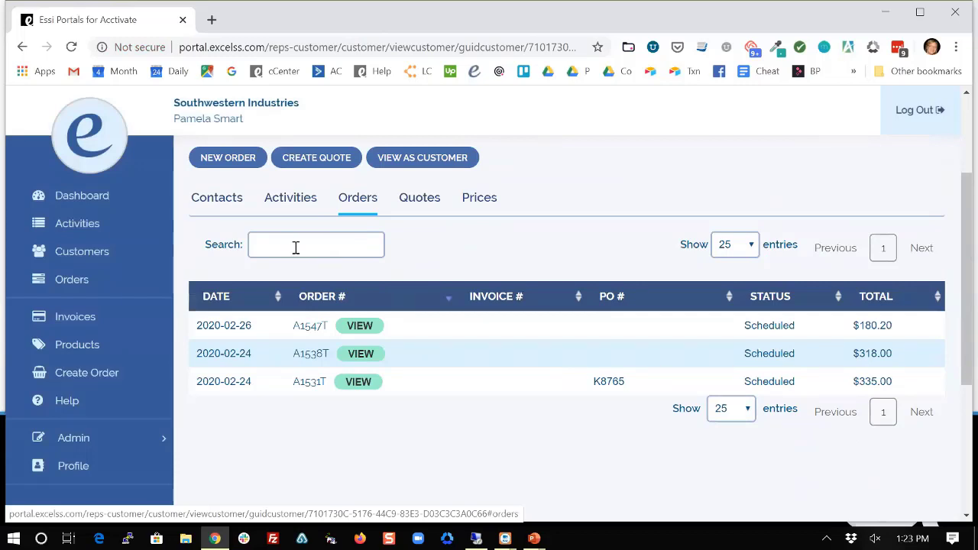
{"action": "scroll", "coordinate": [565, 398], "scroll_direction": "up", "scroll_amount": 1}
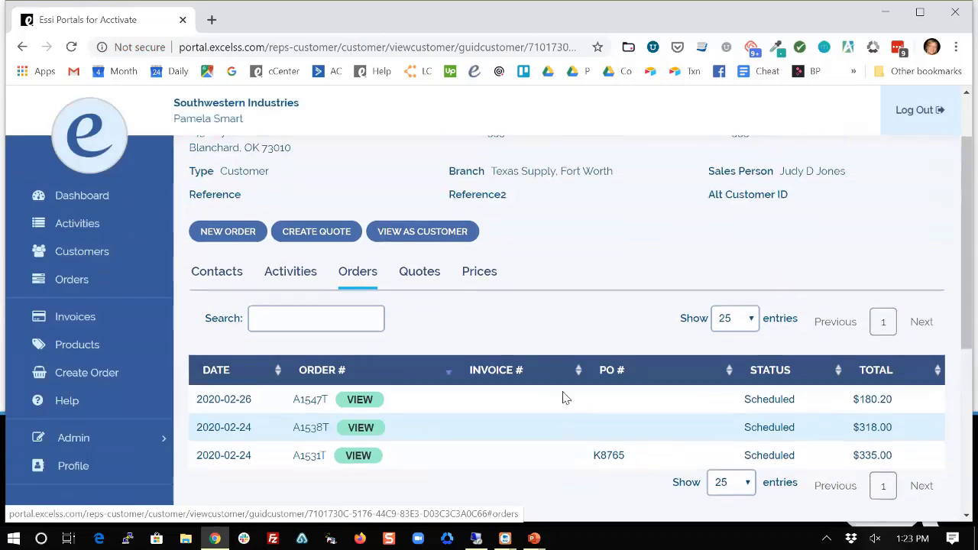
{"action": "left_click", "coordinate": [427, 273]}
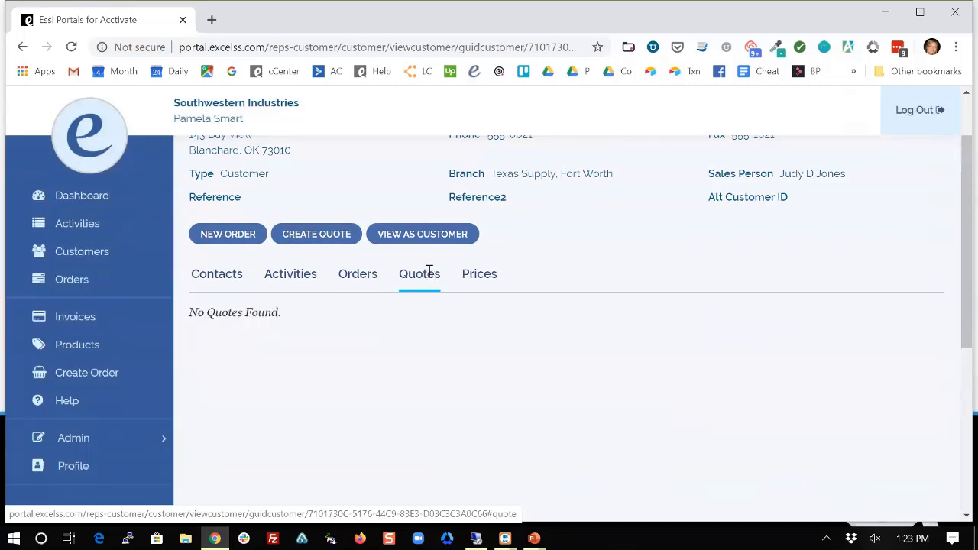
{"action": "left_click", "coordinate": [480, 278]}
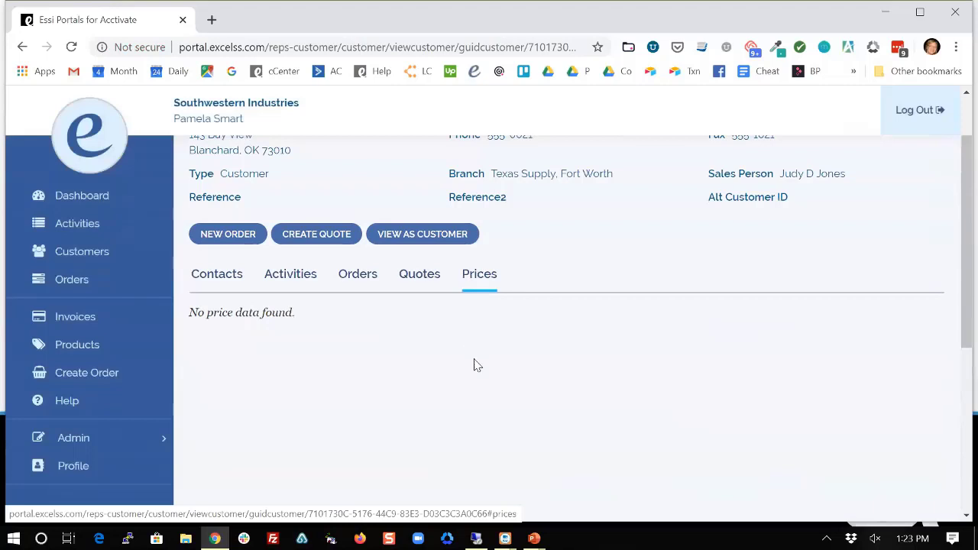
{"action": "scroll", "coordinate": [474, 365], "scroll_direction": "up", "scroll_amount": 1}
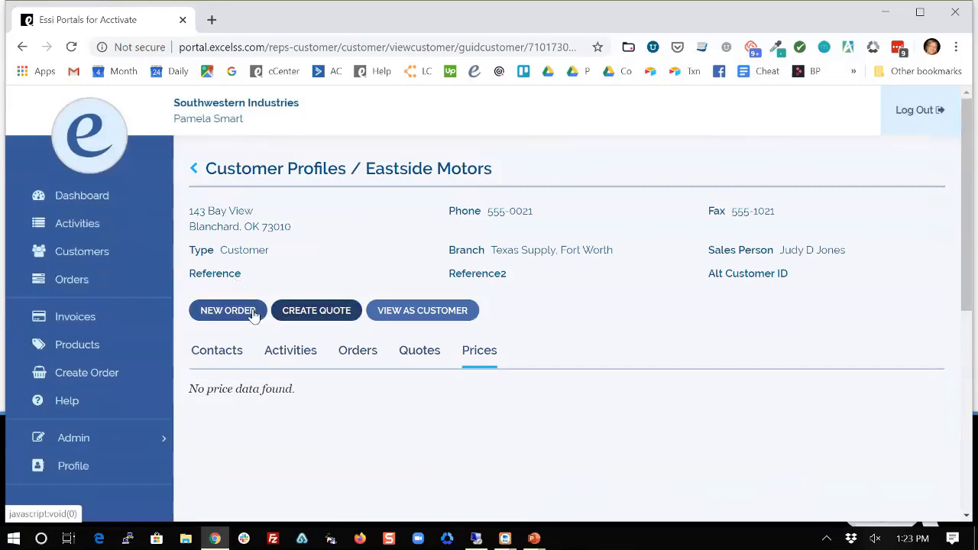
Start a new quote for Eastside Motors and add part F110.
{"action": "left_click", "coordinate": [328, 308]}
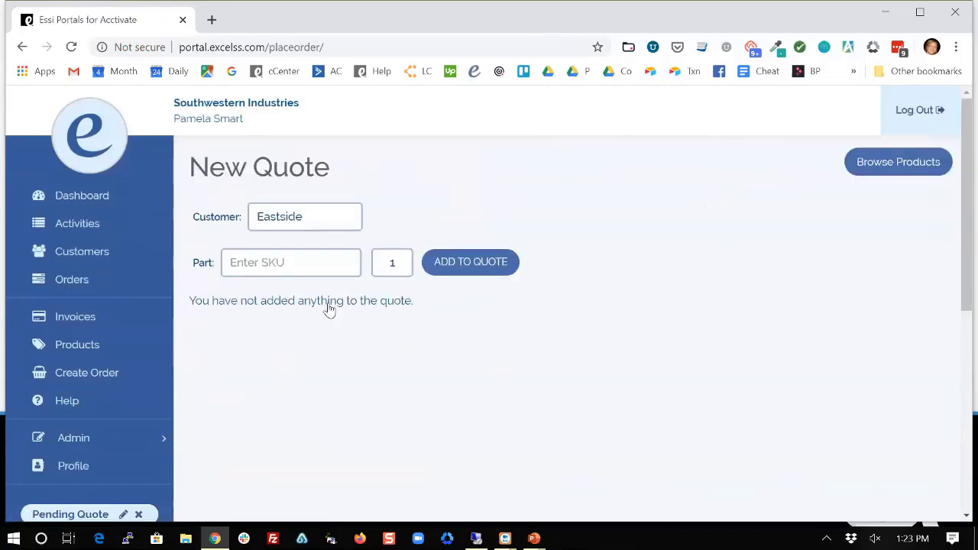
{"action": "left_click", "coordinate": [277, 265]}
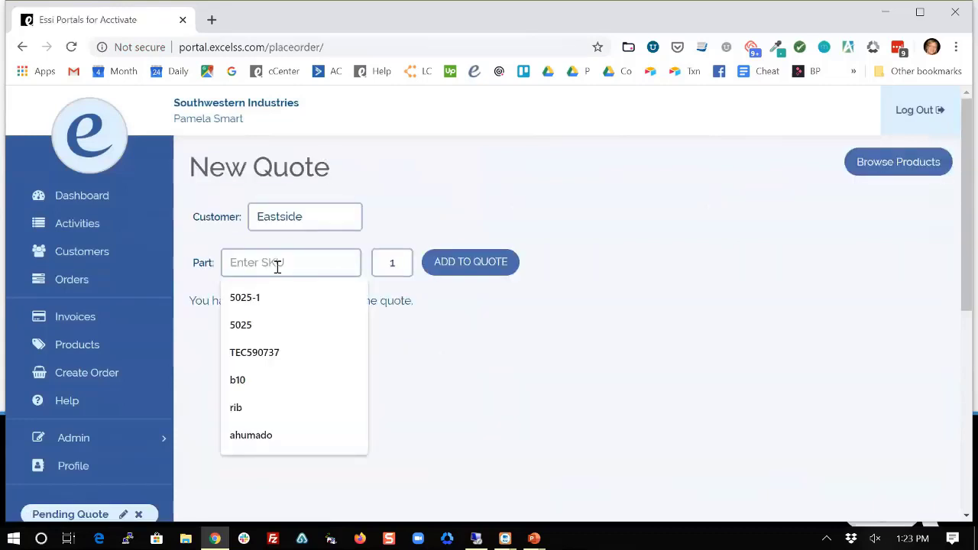
{"action": "type", "text": "F110"}
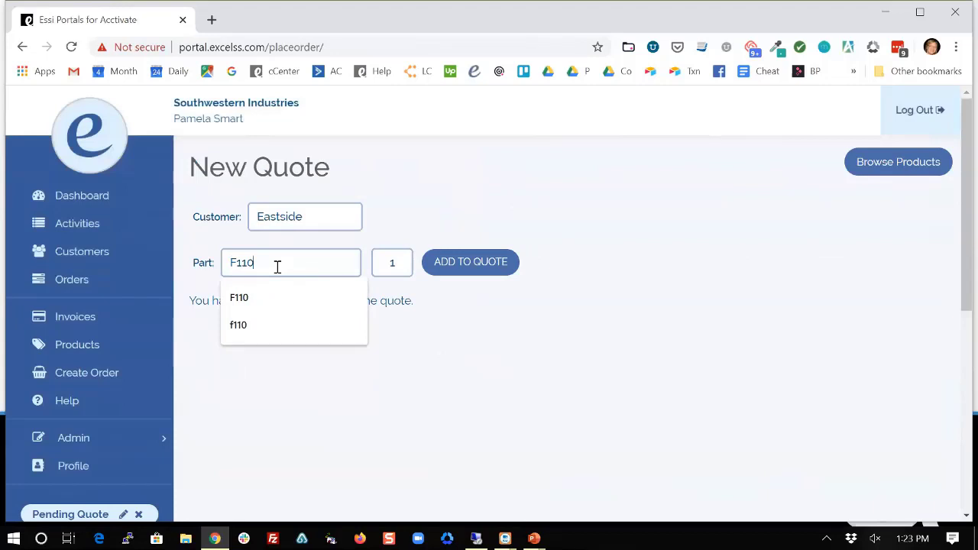
{"action": "left_click", "coordinate": [467, 263]}
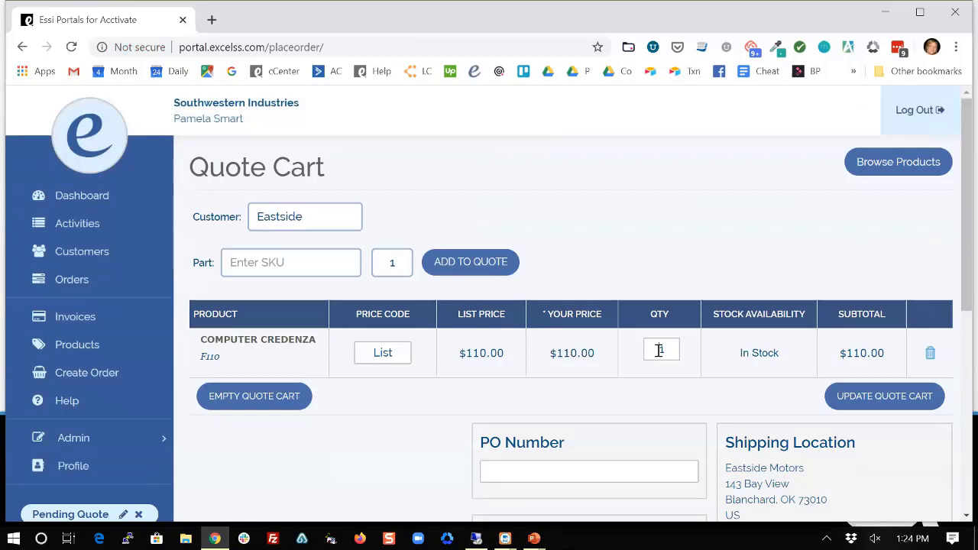
Change the F110 quantity to 12 and submit the $1,320.00 quote.
{"action": "left_click_drag", "start_coordinate": [659, 349], "coordinate": [688, 358]}
{"action": "type", "text": "1"}
{"action": "left_click", "coordinate": [879, 402]}
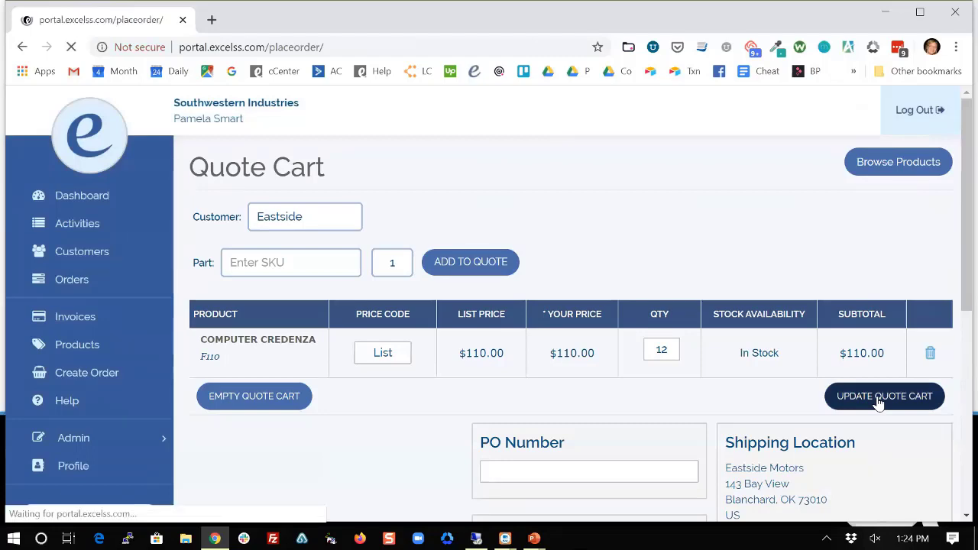
{"action": "scroll", "coordinate": [691, 348], "scroll_direction": "down", "scroll_amount": 5}
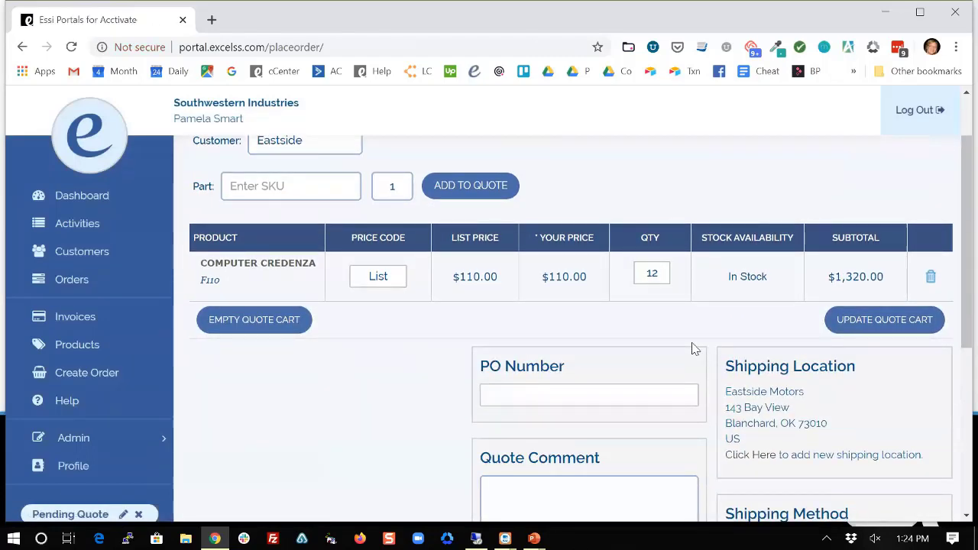
{"action": "scroll", "coordinate": [689, 354], "scroll_direction": "down", "scroll_amount": 1}
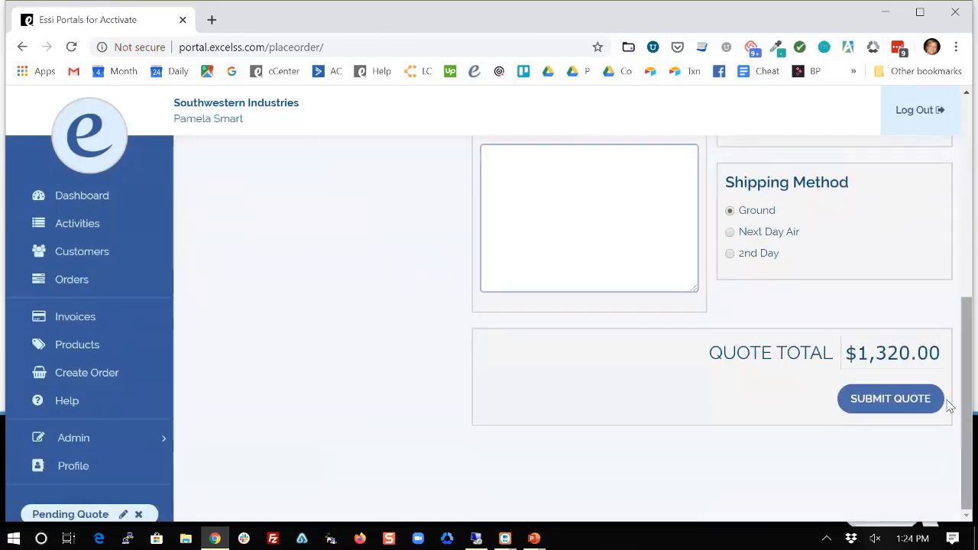
{"action": "left_click", "coordinate": [880, 409]}
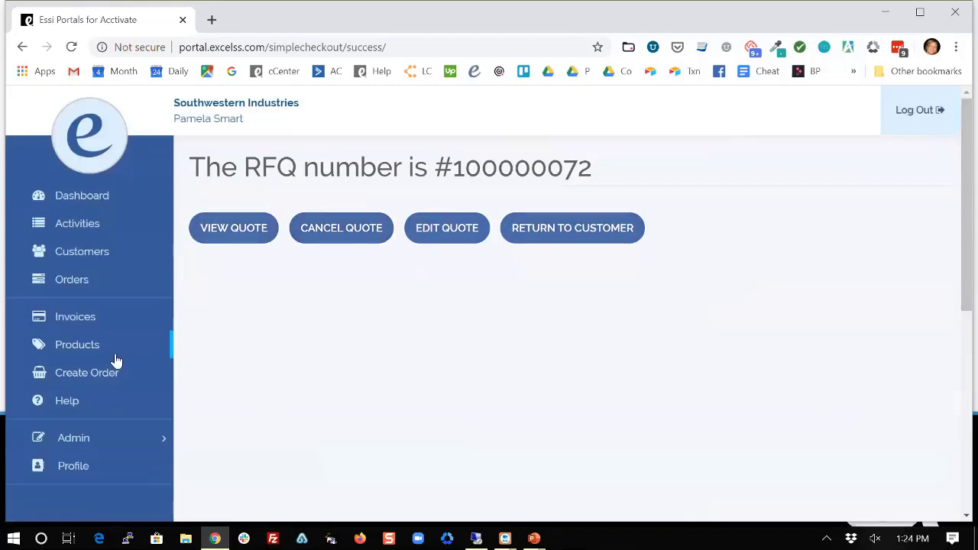
Review Abercrombie and Smith's Prices tab, including F110 at $82.50 and B10 at $2.87.
{"action": "left_click", "coordinate": [84, 253]}
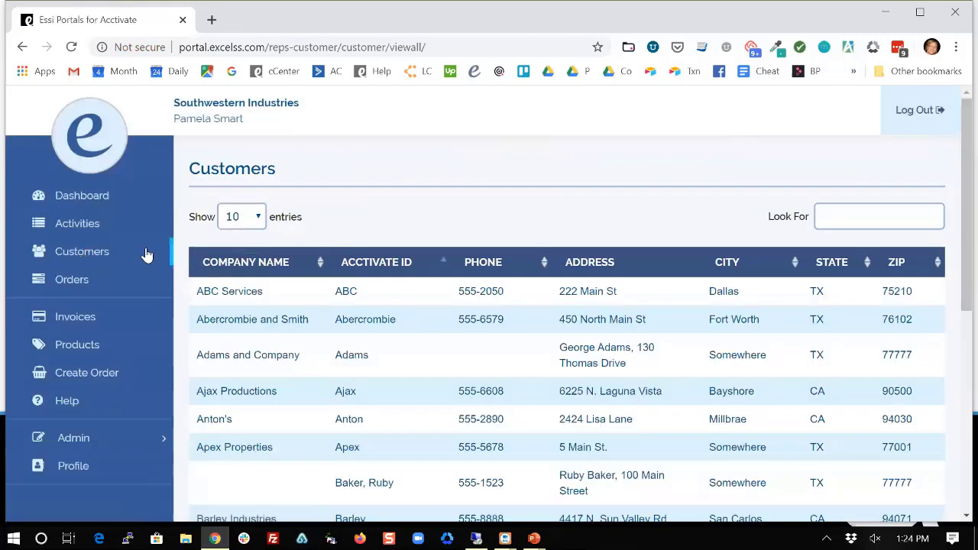
{"action": "left_click", "coordinate": [237, 319]}
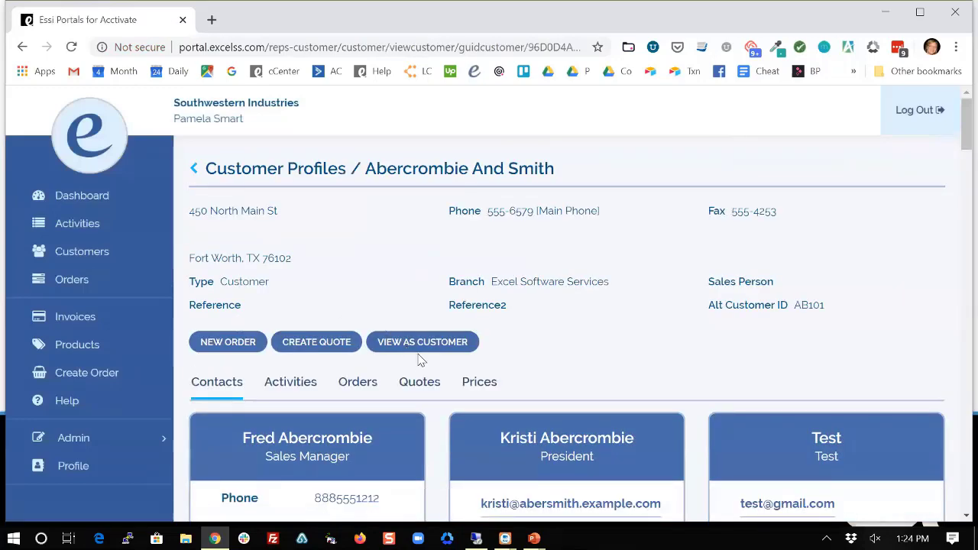
{"action": "left_click", "coordinate": [479, 380]}
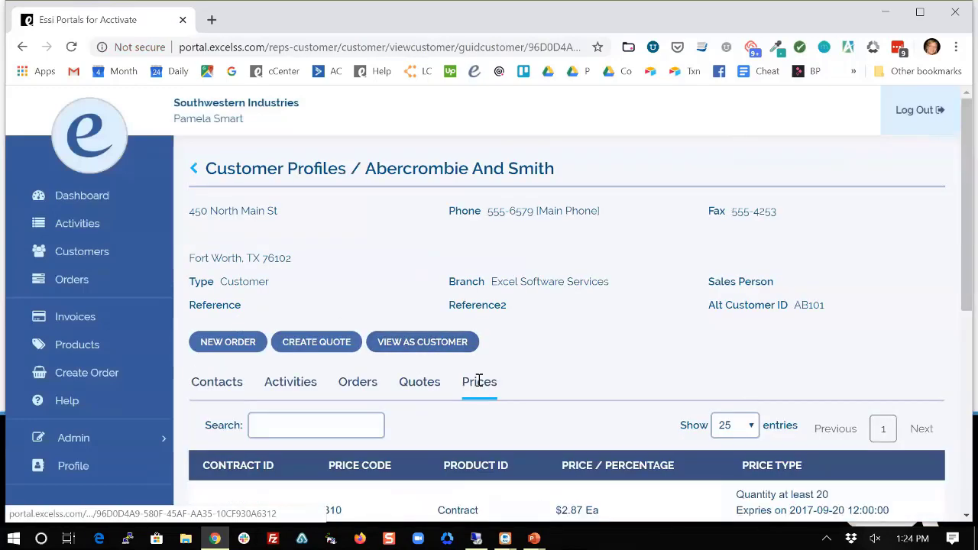
{"action": "scroll", "coordinate": [479, 382], "scroll_direction": "down", "scroll_amount": 2}
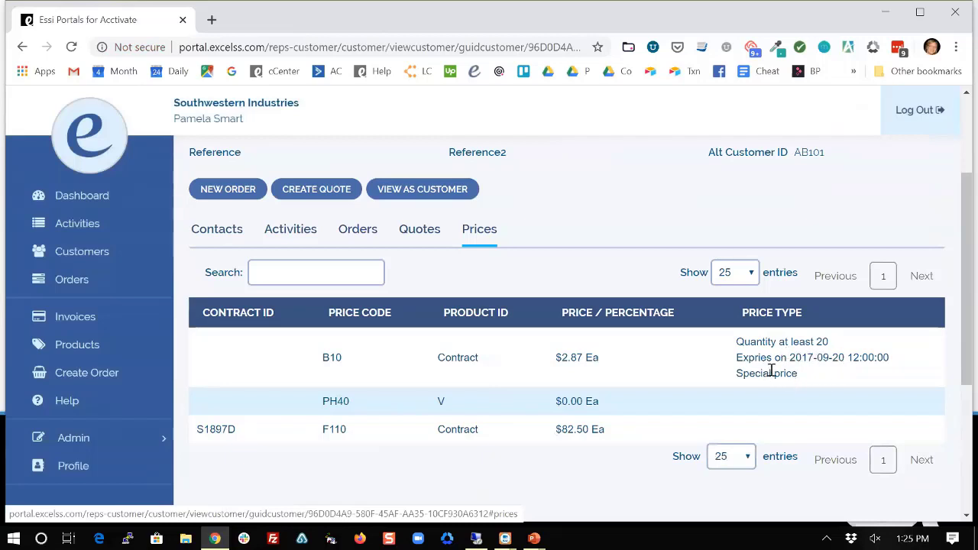
{"action": "scroll", "coordinate": [772, 371], "scroll_direction": "down", "scroll_amount": 1}
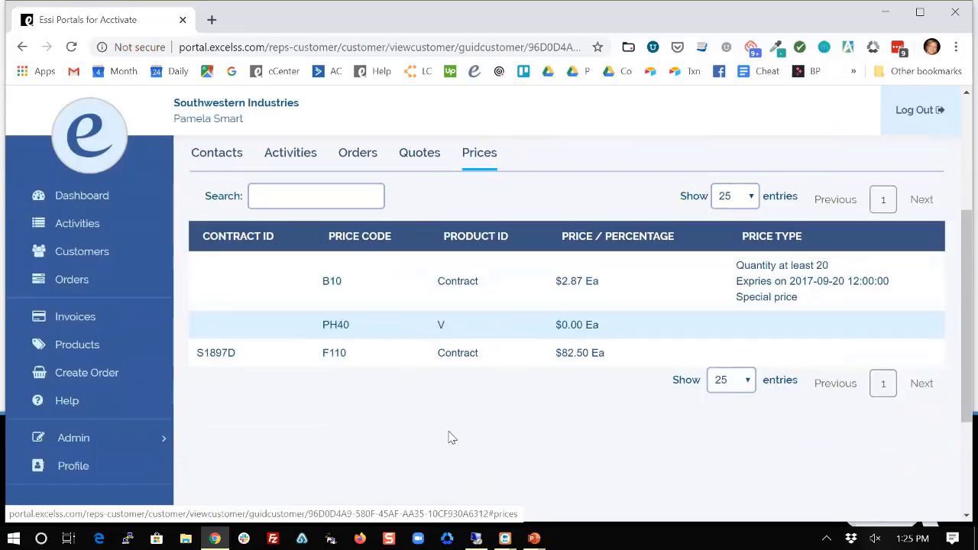
{"action": "scroll", "coordinate": [450, 438], "scroll_direction": "up", "scroll_amount": 1}
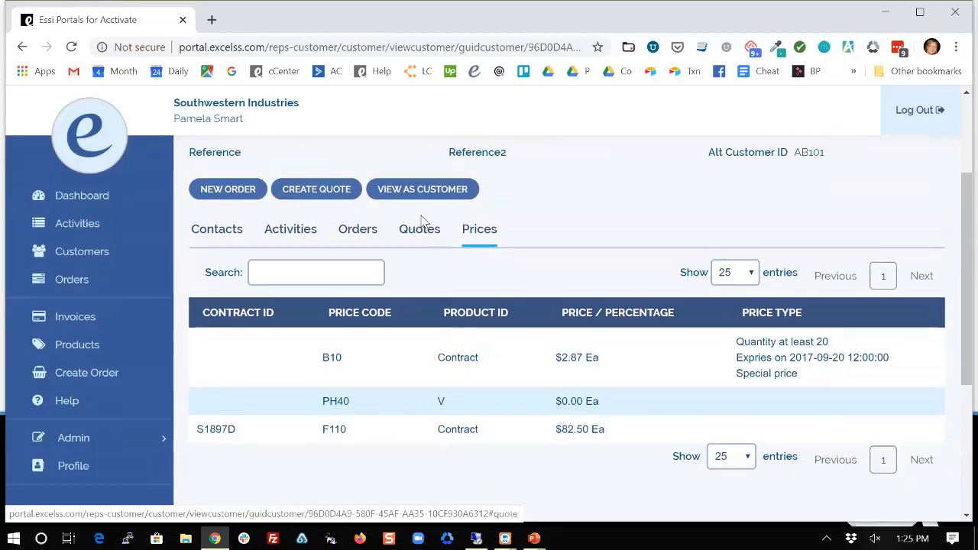
Move through Quotes and Orders to Activities, expanding and collapsing S4101X twice to check its status.
{"action": "left_click", "coordinate": [419, 231]}
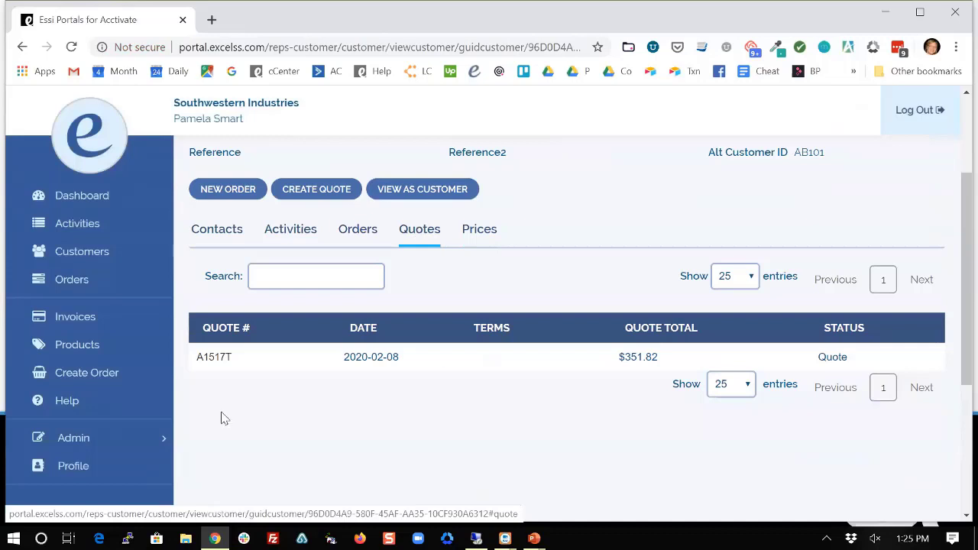
{"action": "left_click", "coordinate": [358, 231]}
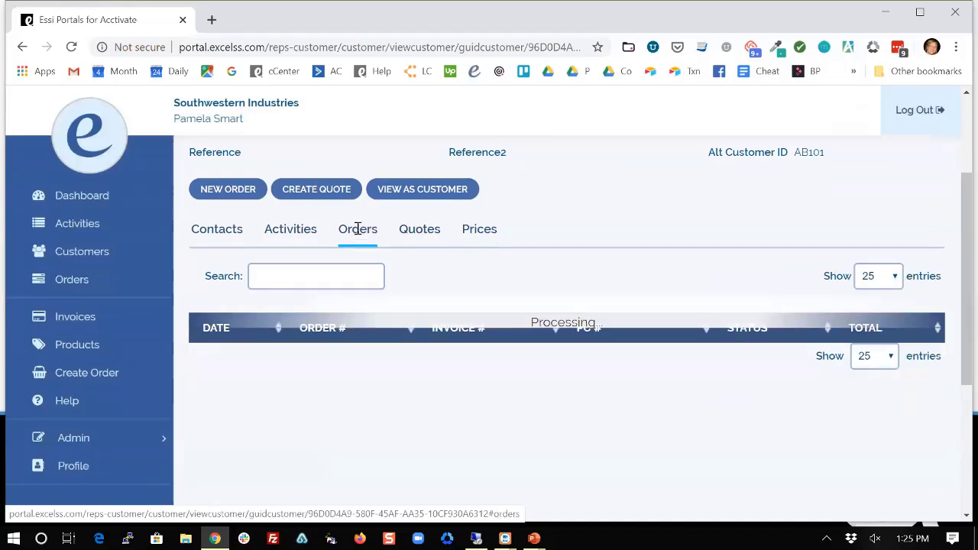
{"action": "left_click", "coordinate": [282, 234]}
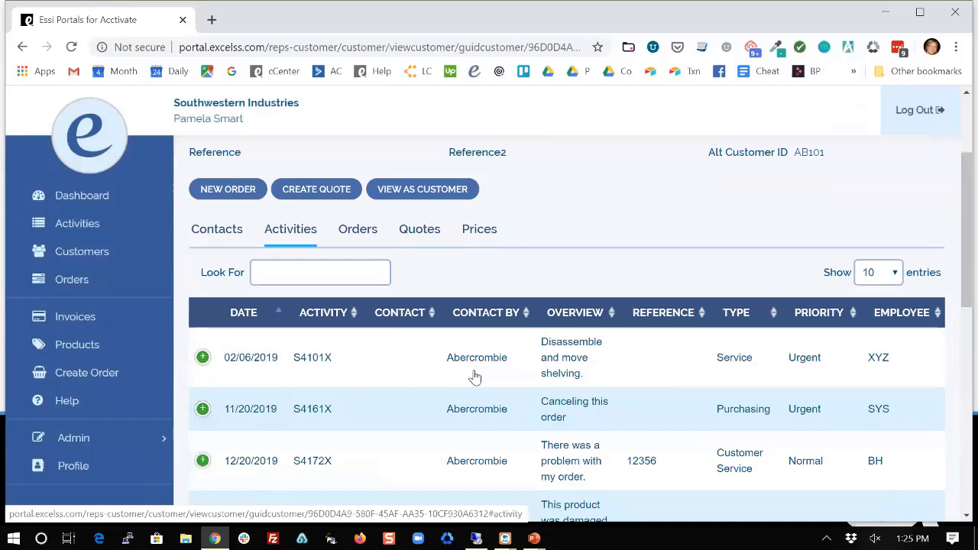
{"action": "left_click", "coordinate": [203, 358]}
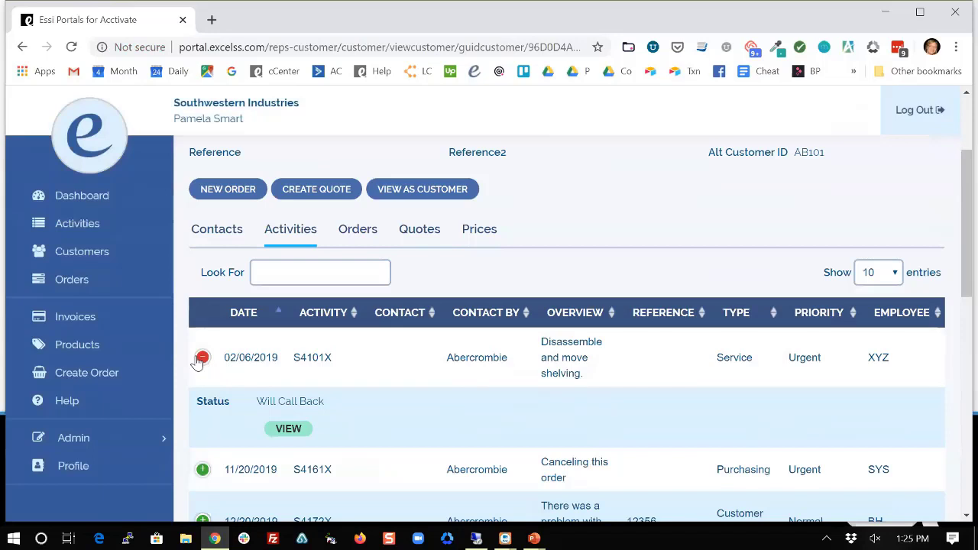
{"action": "left_click", "coordinate": [201, 358]}
{"action": "left_click", "coordinate": [202, 357]}
{"action": "left_click", "coordinate": [203, 358]}
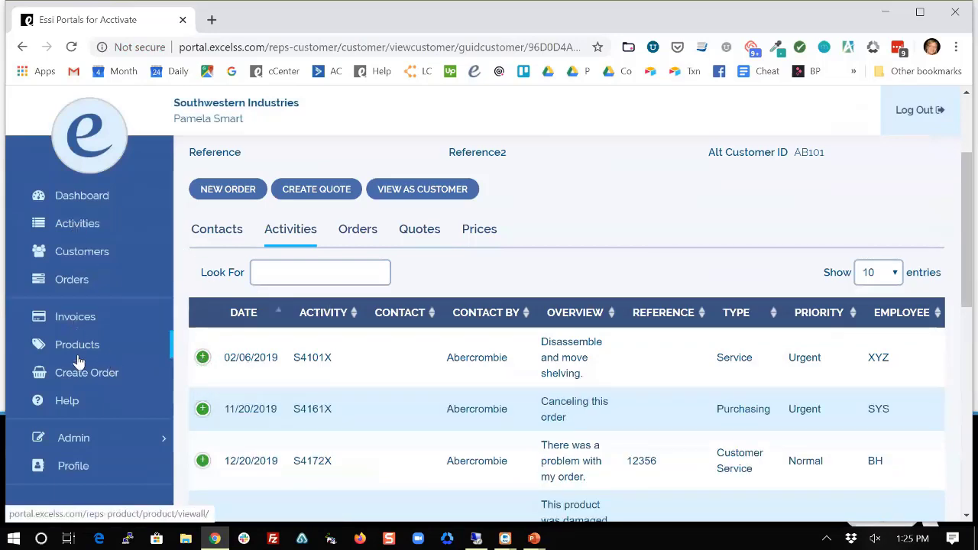
Open the Pending Orders page and highlight the Acctivate order number A1550T in the table.
{"action": "left_click", "coordinate": [76, 281]}
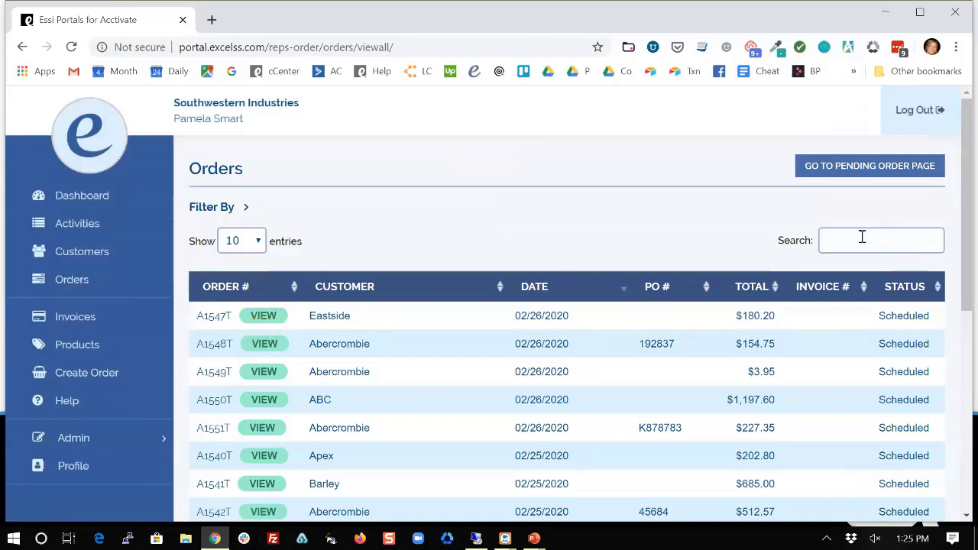
{"action": "left_click", "coordinate": [869, 166]}
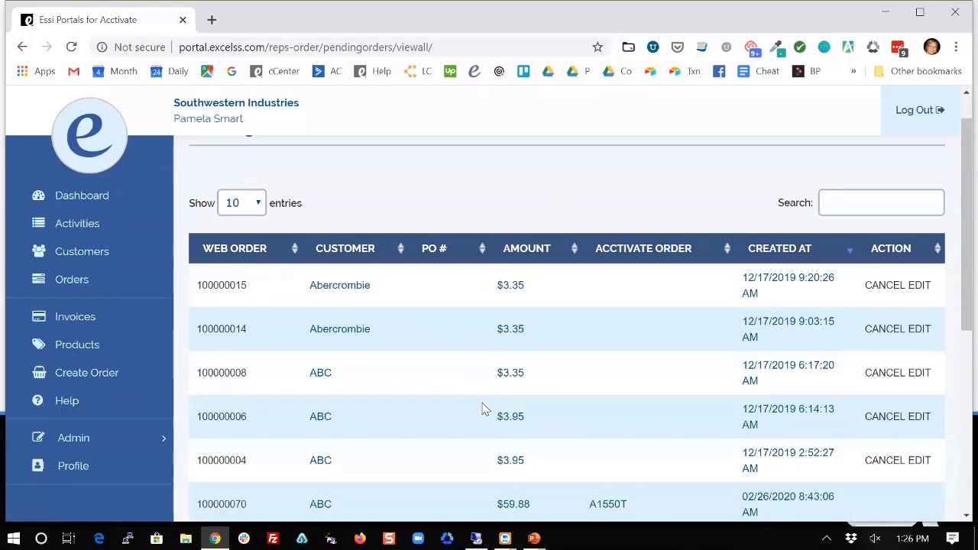
{"action": "scroll", "coordinate": [485, 406], "scroll_direction": "down", "scroll_amount": 1}
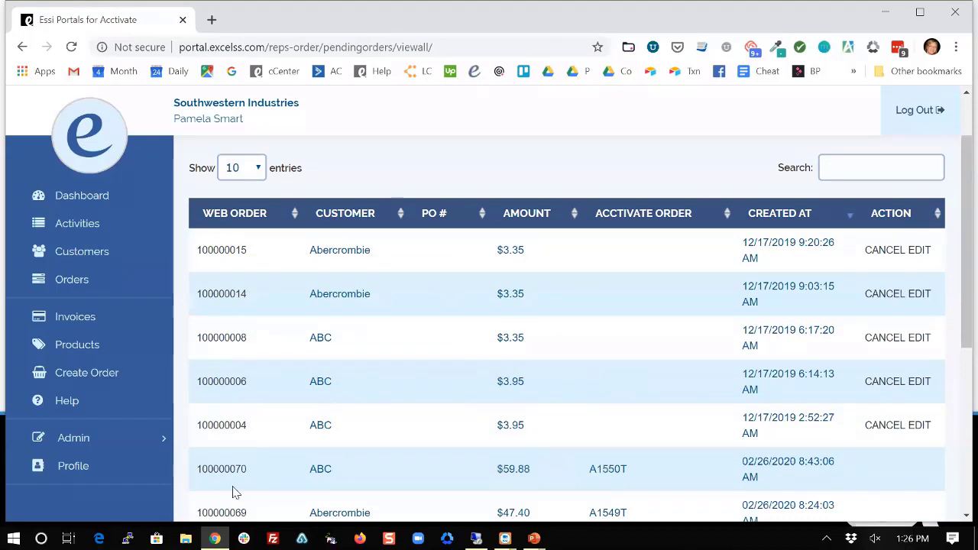
{"action": "scroll", "coordinate": [745, 459], "scroll_direction": "down", "scroll_amount": 1}
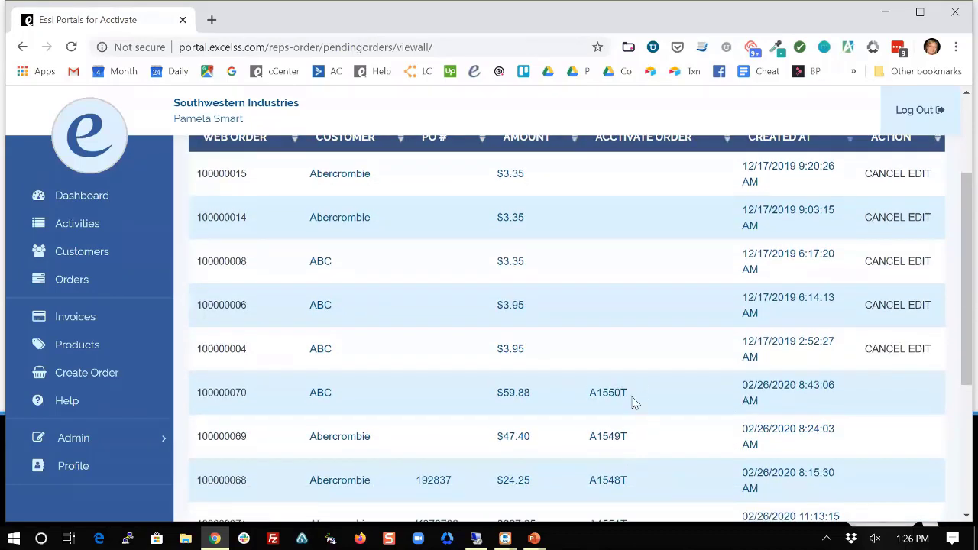
{"action": "left_click_drag", "start_coordinate": [590, 392], "coordinate": [632, 395]}
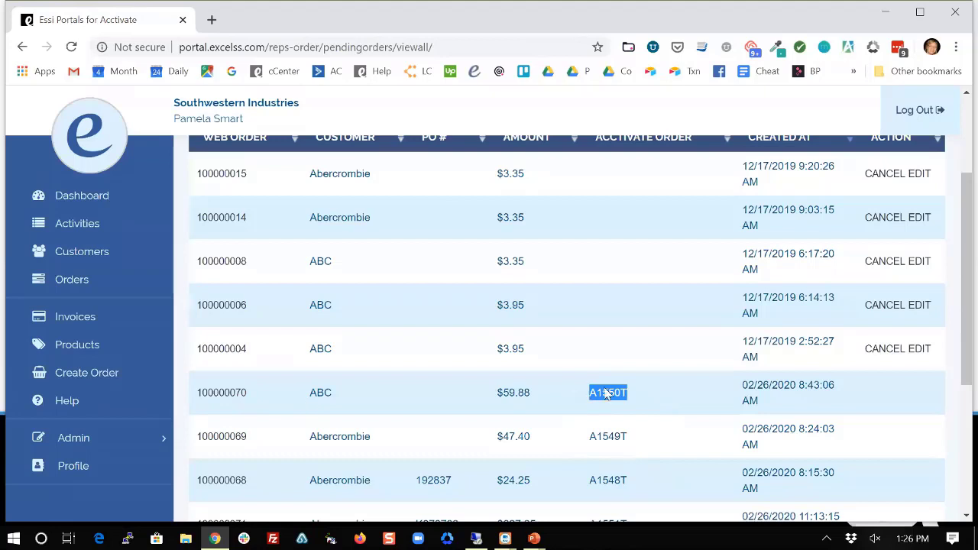
{"action": "scroll", "coordinate": [597, 394], "scroll_direction": "up", "scroll_amount": 1}
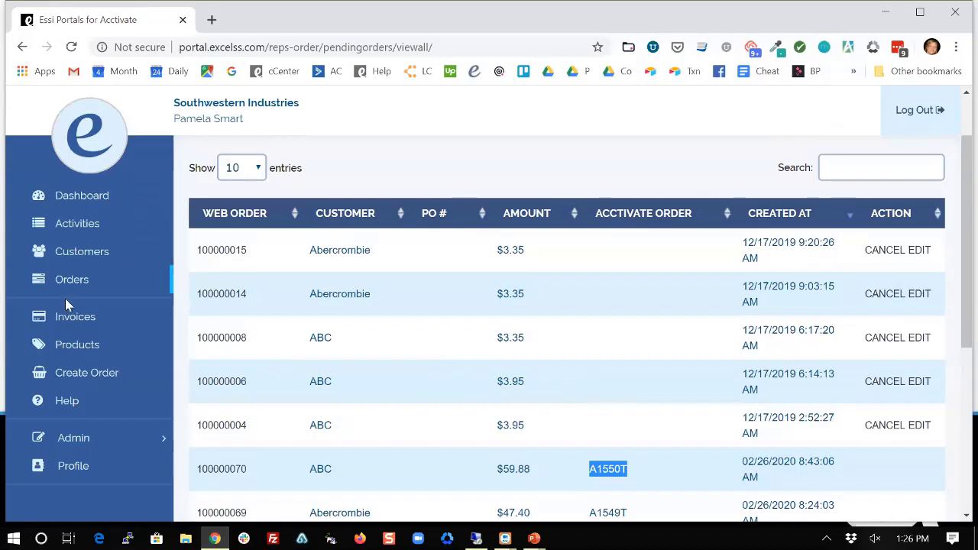
View product B15's details, showing 232 available in warehouse D and 337 in F, then close them.
{"action": "left_click", "coordinate": [73, 352]}
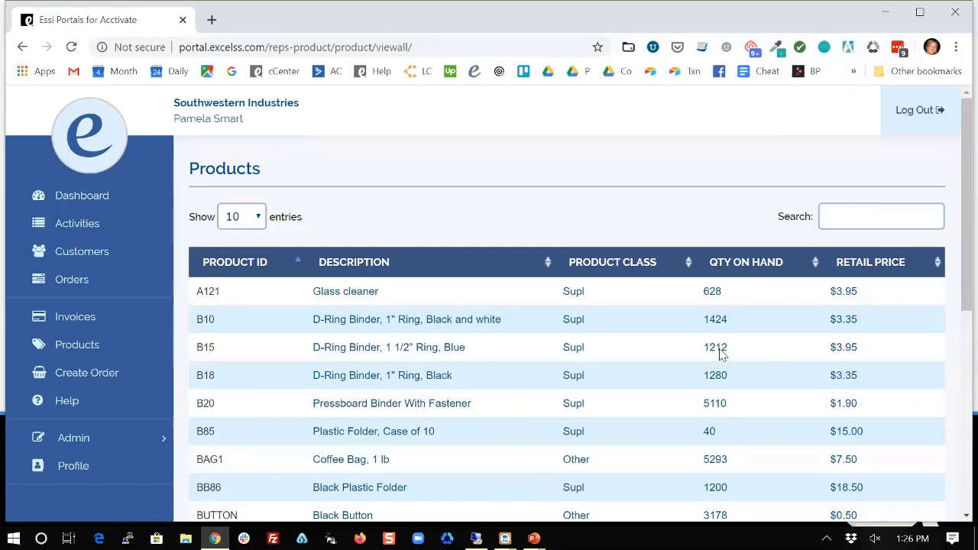
{"action": "left_click", "coordinate": [204, 348]}
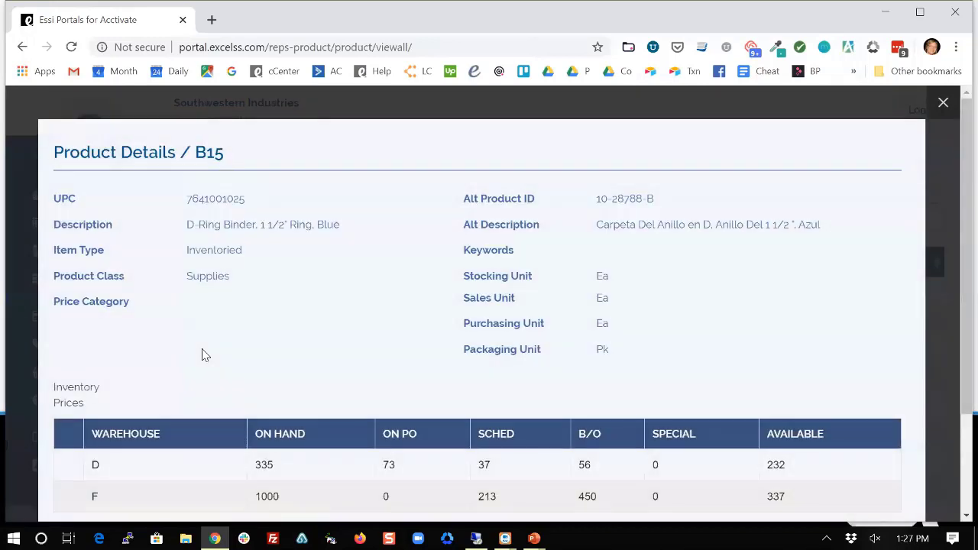
{"action": "scroll", "coordinate": [203, 349], "scroll_direction": "down", "scroll_amount": 1}
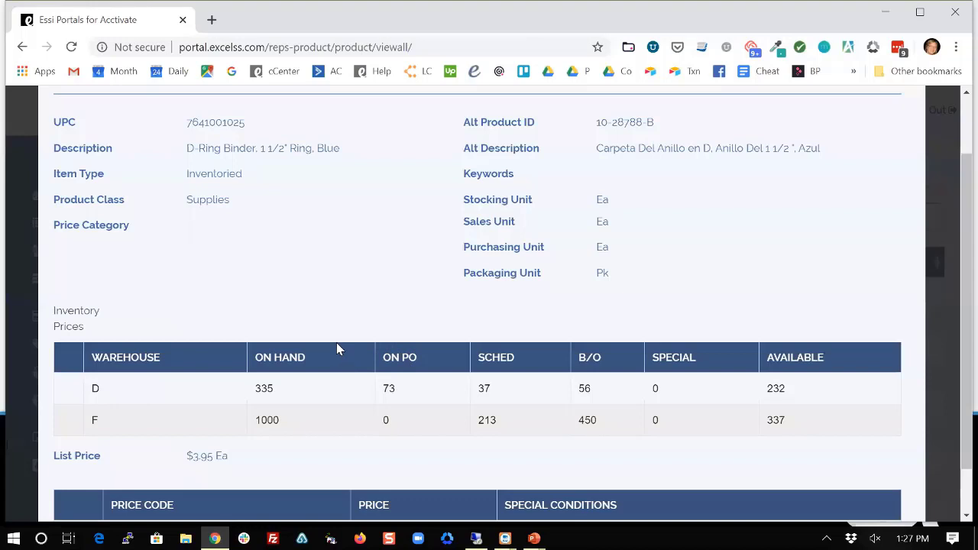
{"action": "scroll", "coordinate": [336, 343], "scroll_direction": "up", "scroll_amount": 1}
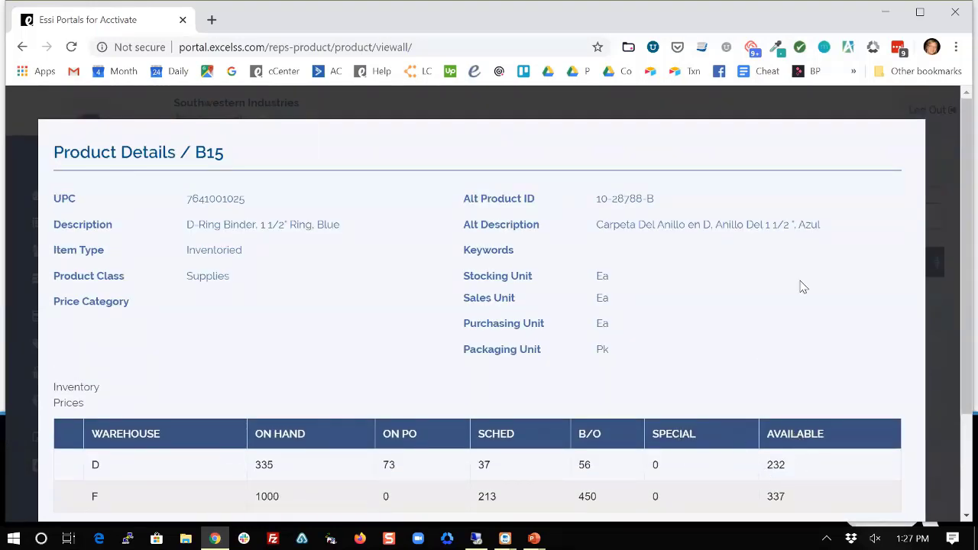
{"action": "left_click", "coordinate": [941, 104]}
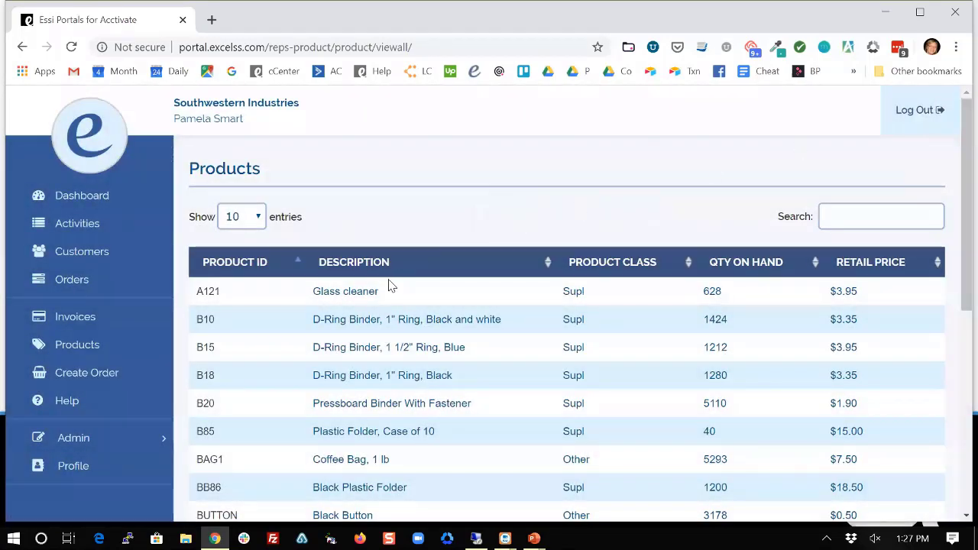
Start a new order and choose Abercrombie as its customer by searching 'aber'.
{"action": "left_click", "coordinate": [81, 374]}
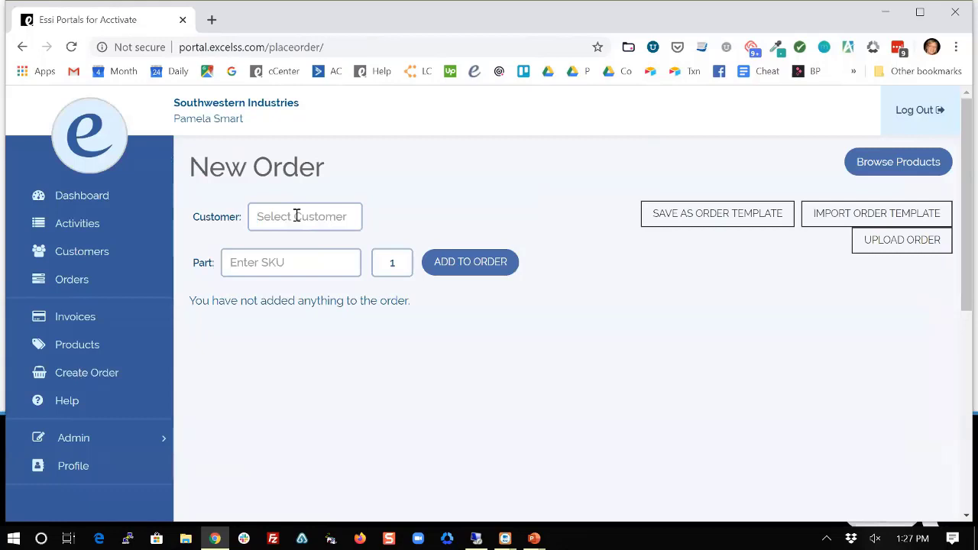
{"action": "type", "text": "east"}
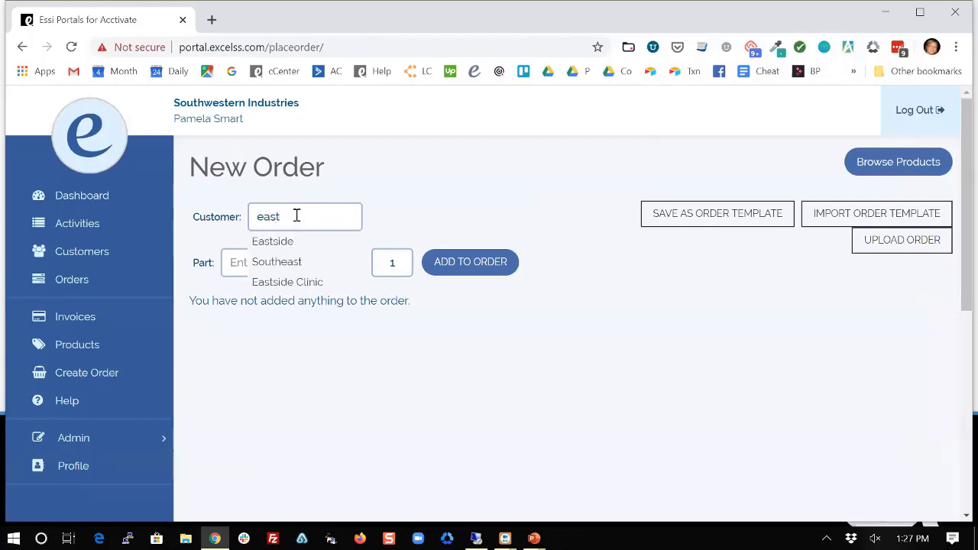
{"action": "key", "text": "BackSpace"}
{"action": "key", "text": "BackSpace"}
{"action": "key", "text": "BackSpace"}
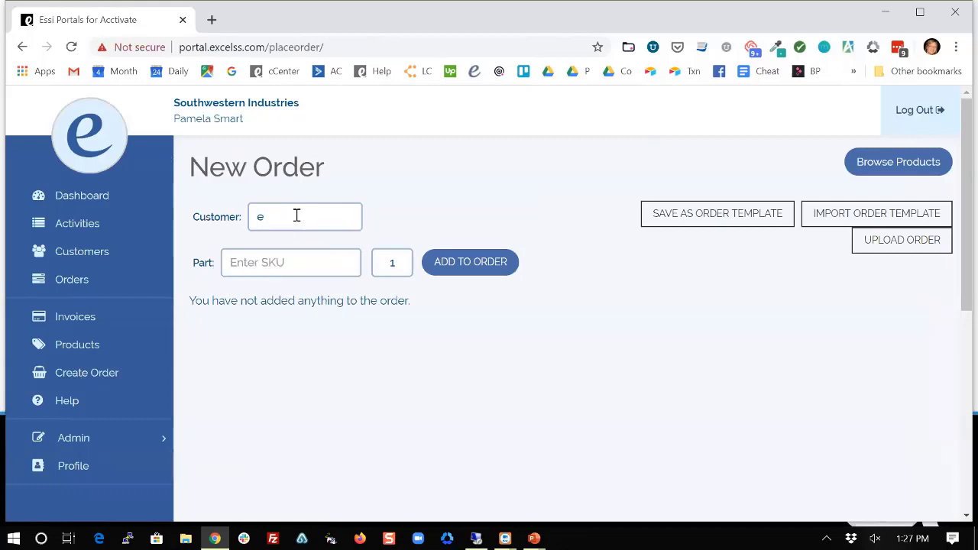
{"action": "type", "text": "abercrombie"}
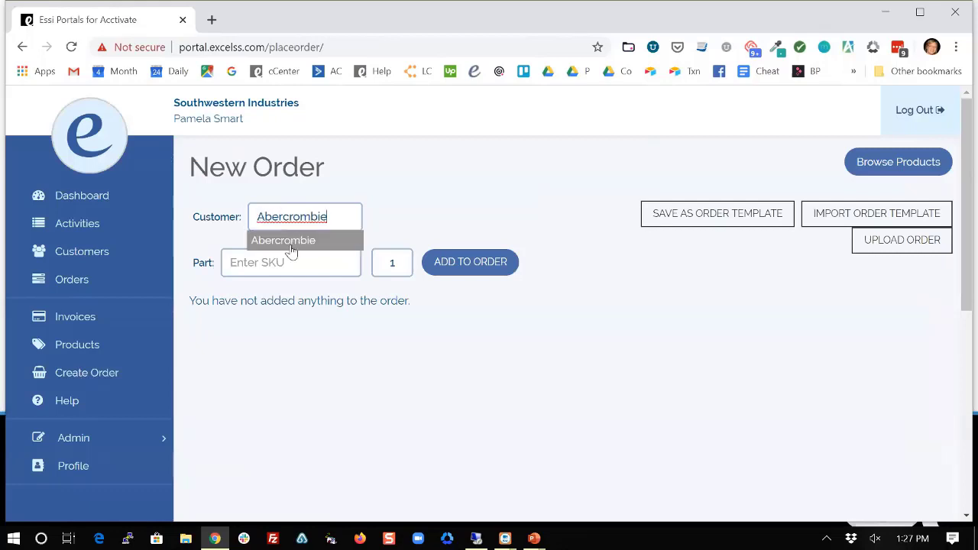
{"action": "left_click", "coordinate": [291, 248]}
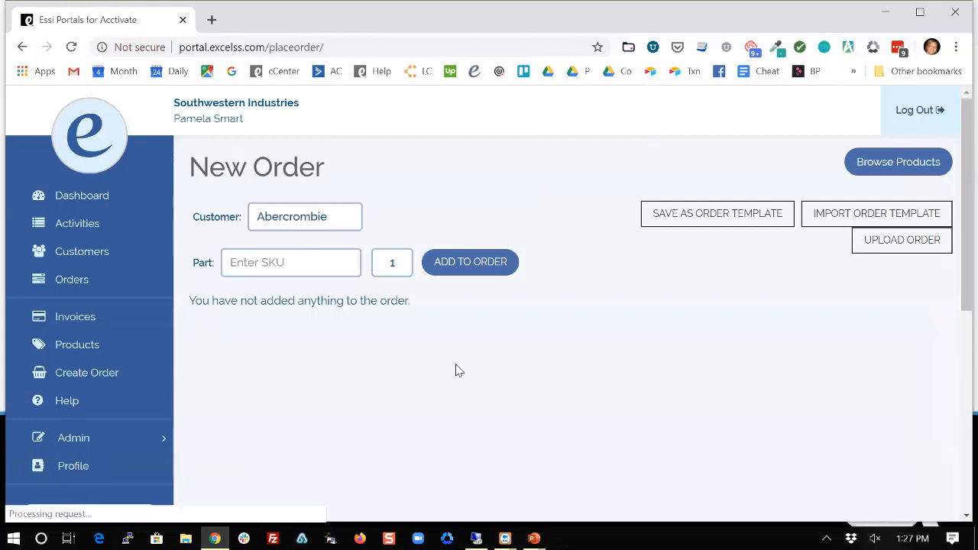
{"action": "scroll", "coordinate": [458, 370], "scroll_direction": "down", "scroll_amount": 1}
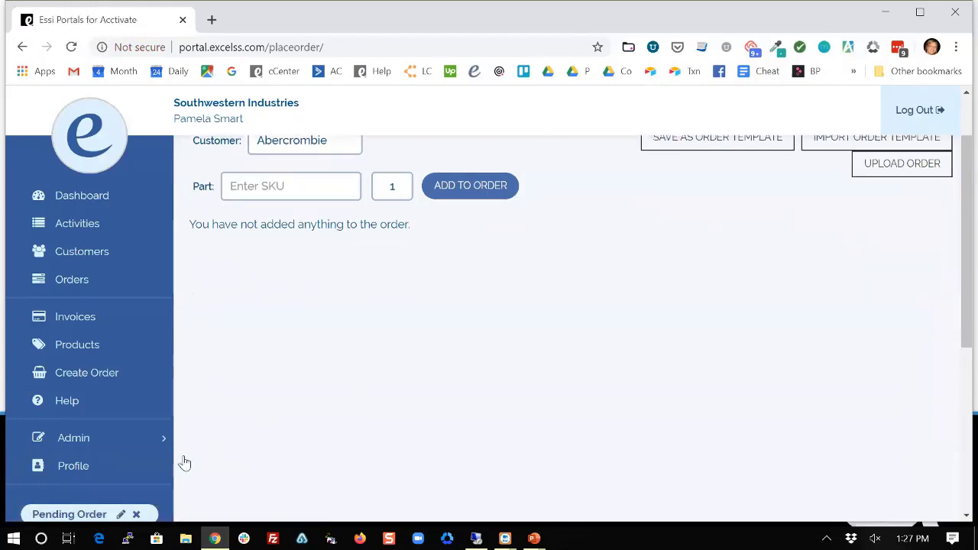
{"action": "scroll", "coordinate": [99, 466], "scroll_direction": "down", "scroll_amount": 2}
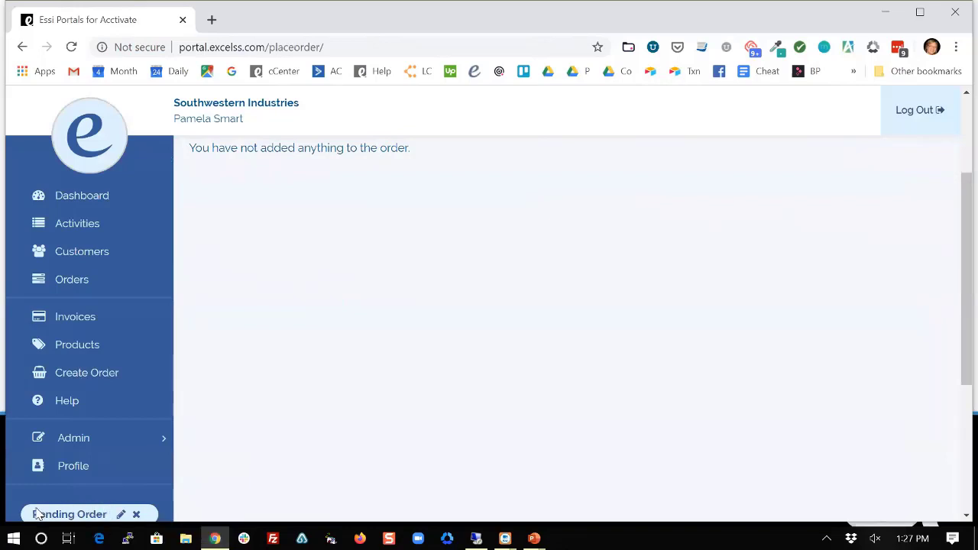
{"action": "scroll", "coordinate": [453, 337], "scroll_direction": "up", "scroll_amount": 2}
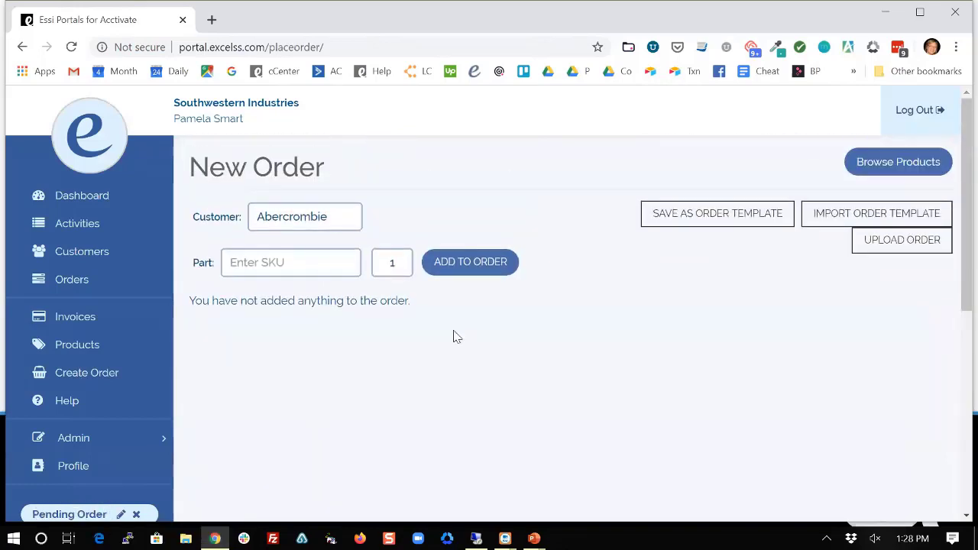
{"action": "left_click", "coordinate": [282, 260]}
Add part B10, a D-Ring Binder at $3.35, then return to the pending order via Edit Order.
{"action": "type", "text": "b10"}
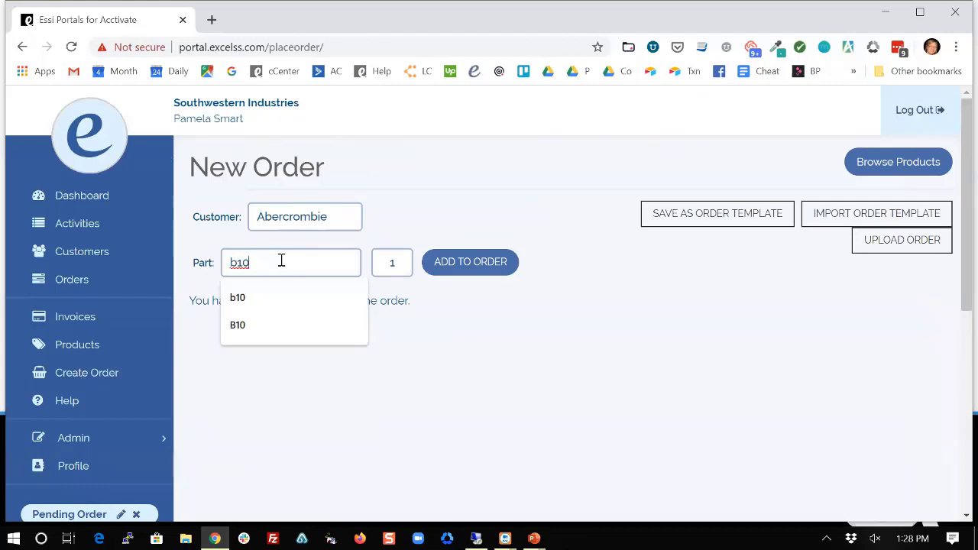
{"action": "key", "text": "Return"}
{"action": "left_click", "coordinate": [67, 346]}
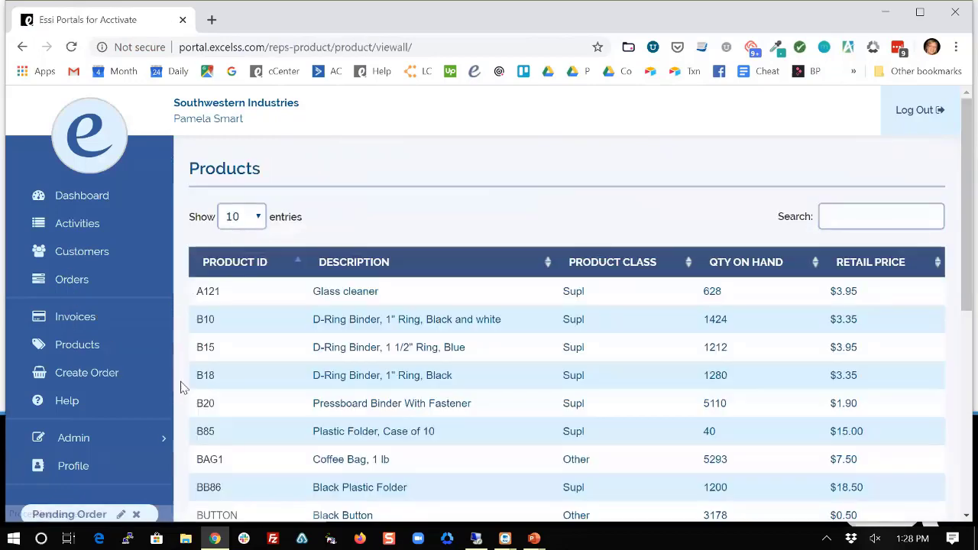
{"action": "scroll", "coordinate": [148, 450], "scroll_direction": "down", "scroll_amount": 1}
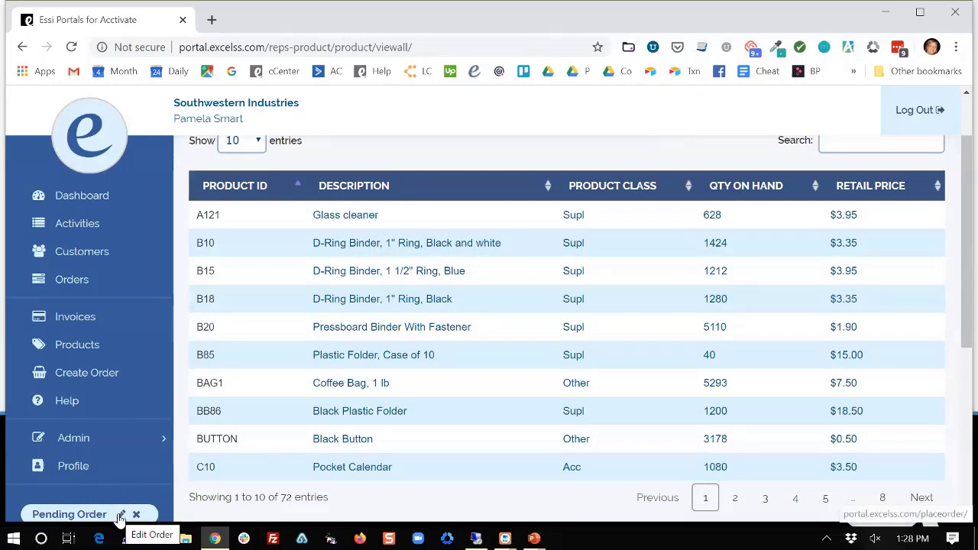
{"action": "left_click", "coordinate": [120, 516]}
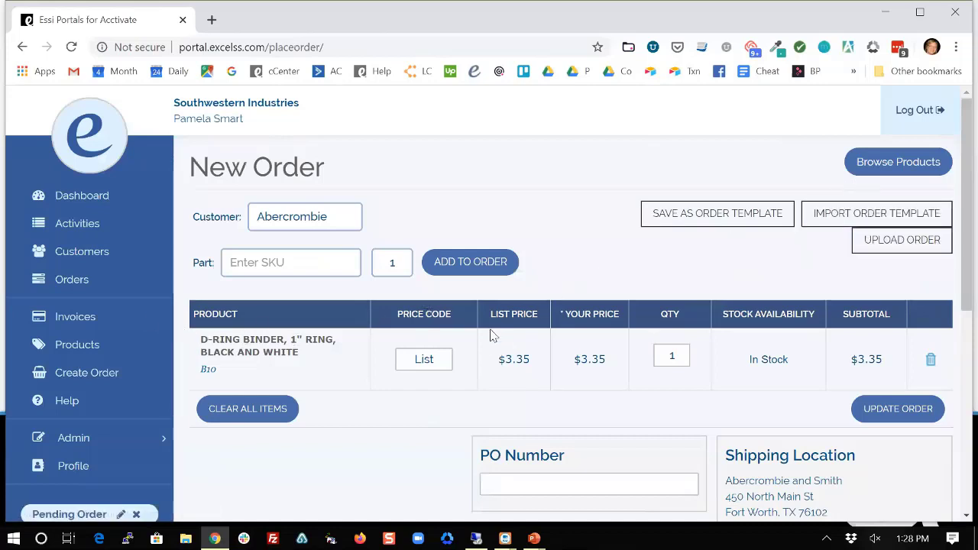
Import the supplylist template, adding glass cleaner, binders, copy paper and dividers, raising B10 to 13.
{"action": "left_click", "coordinate": [880, 213]}
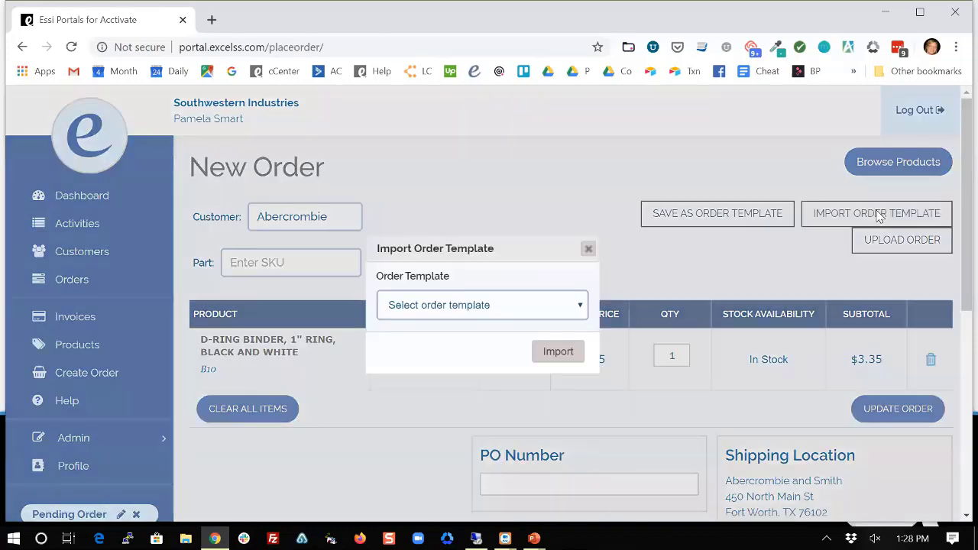
{"action": "left_click", "coordinate": [577, 306]}
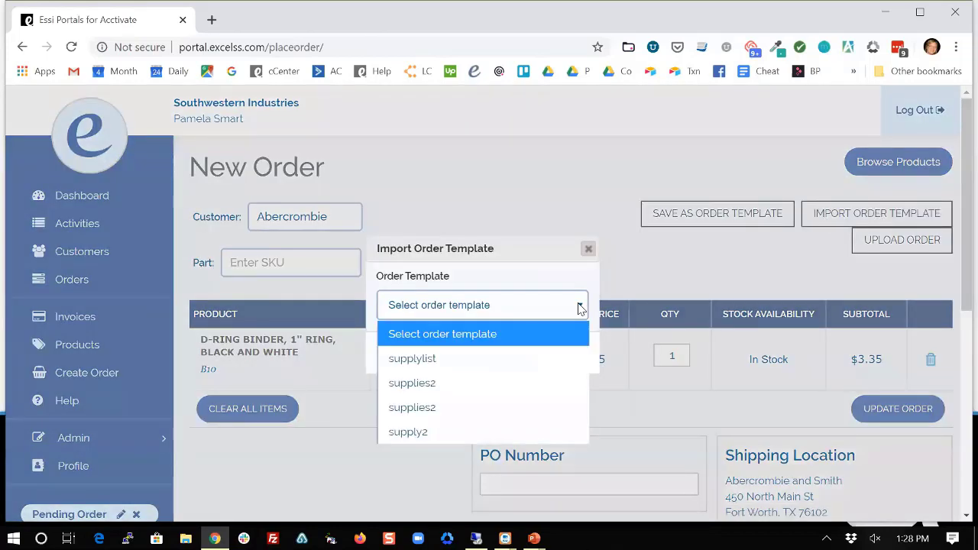
{"action": "left_click", "coordinate": [426, 359]}
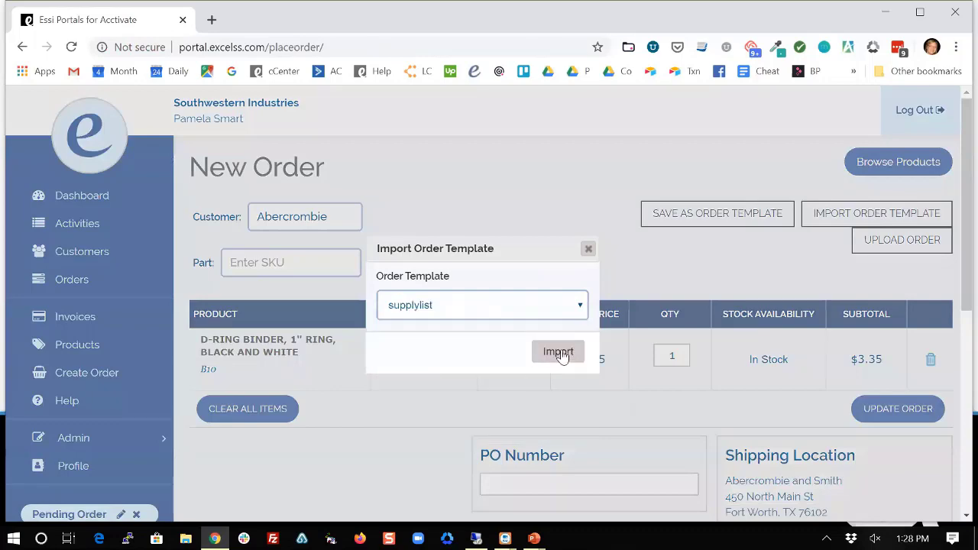
{"action": "left_click", "coordinate": [562, 355]}
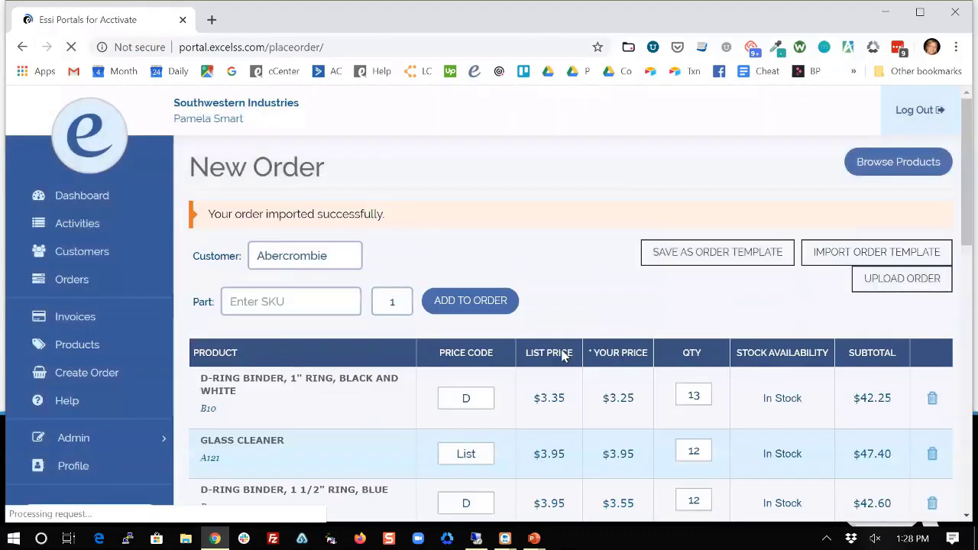
{"action": "scroll", "coordinate": [563, 356], "scroll_direction": "down", "scroll_amount": 2}
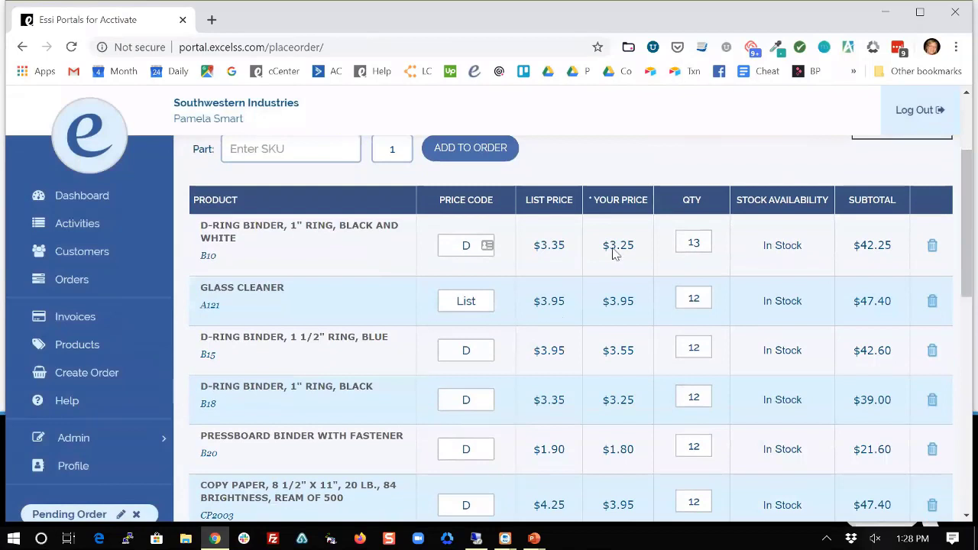
{"action": "scroll", "coordinate": [629, 379], "scroll_direction": "down", "scroll_amount": 1}
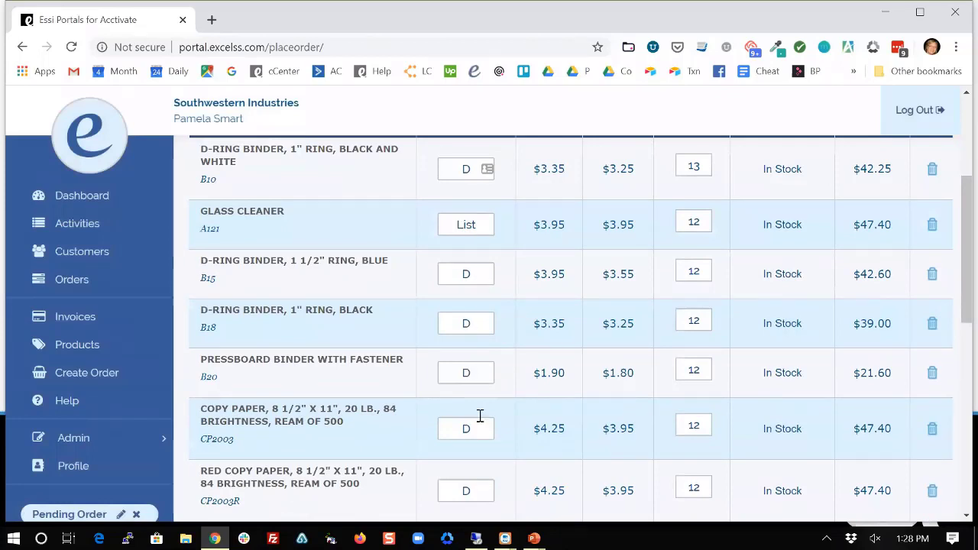
{"action": "scroll", "coordinate": [481, 484], "scroll_direction": "down", "scroll_amount": 1}
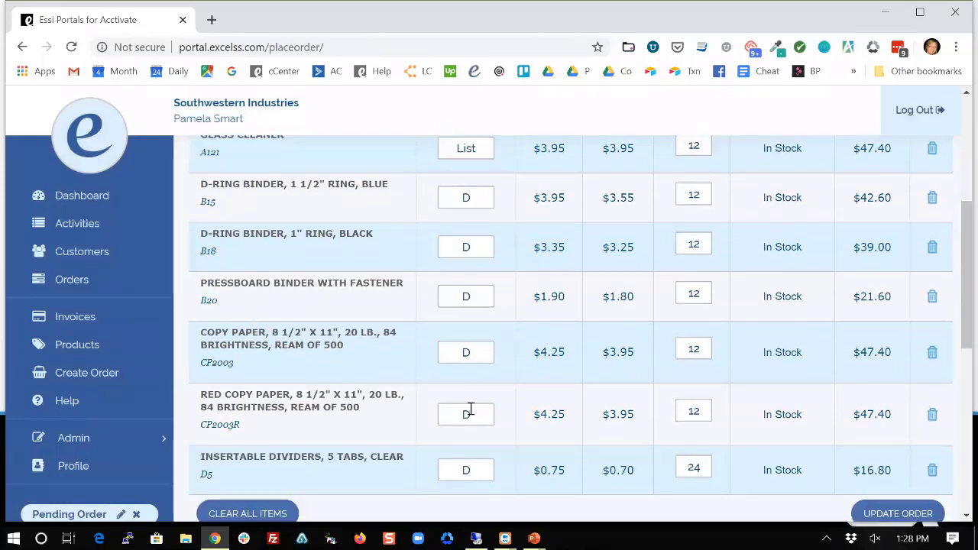
{"action": "scroll", "coordinate": [474, 419], "scroll_direction": "down", "scroll_amount": 3}
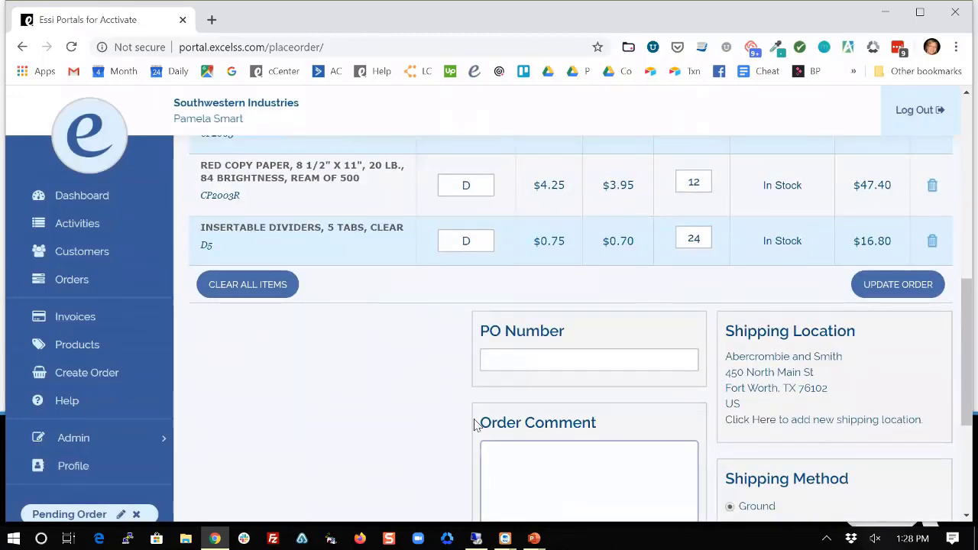
{"action": "scroll", "coordinate": [474, 423], "scroll_direction": "up", "scroll_amount": 6}
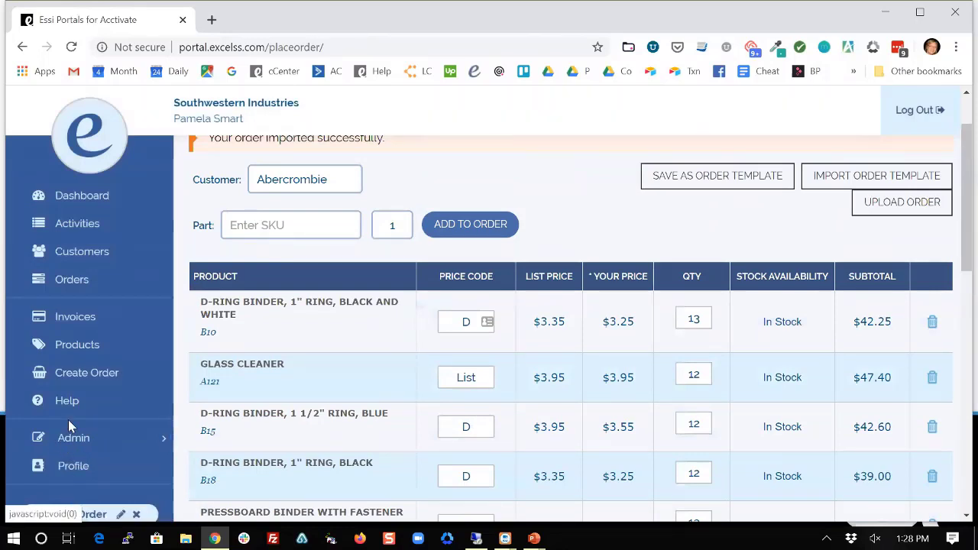
Go to Admin > User Maintenance to see the user linked to Abercrombie.
{"action": "left_click", "coordinate": [81, 437]}
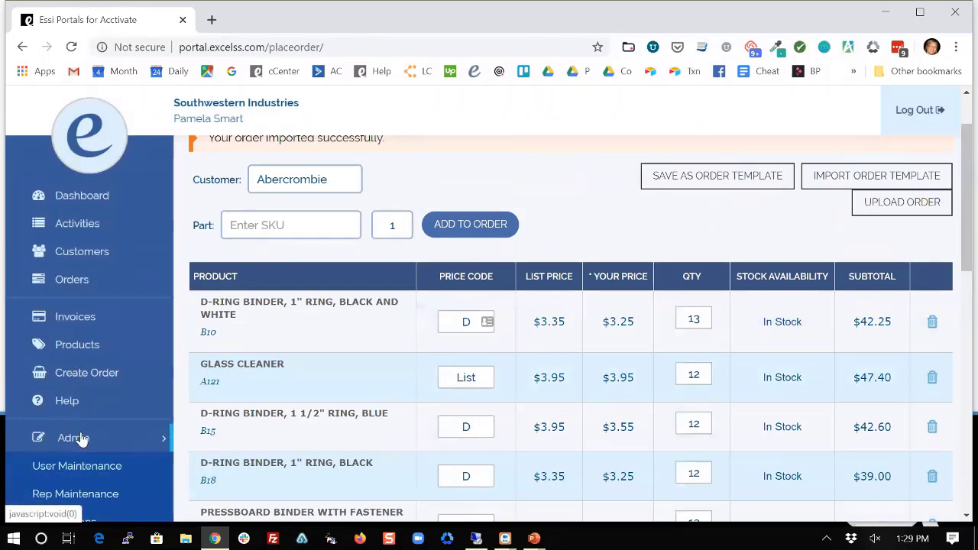
{"action": "scroll", "coordinate": [81, 438], "scroll_direction": "down", "scroll_amount": 1}
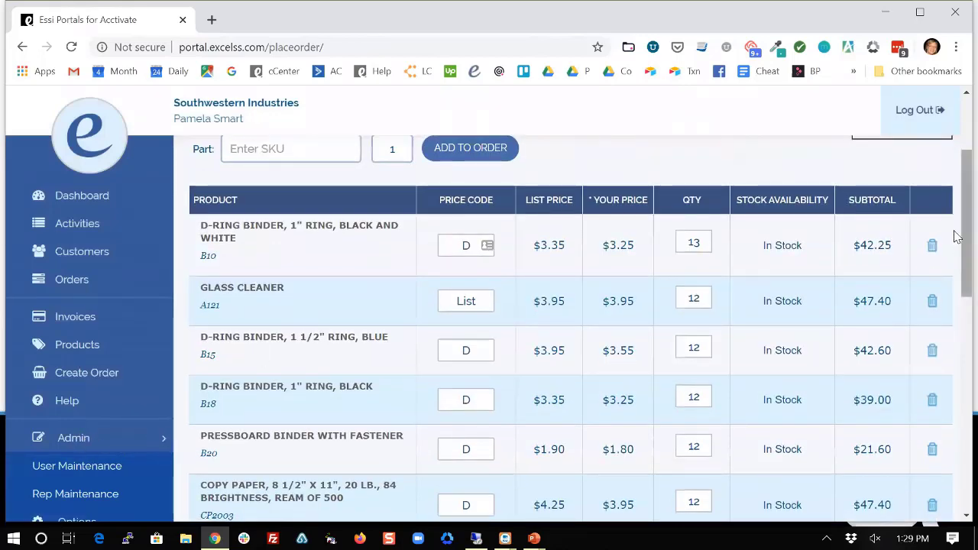
{"action": "left_click_drag", "start_coordinate": [954, 241], "coordinate": [956, 300]}
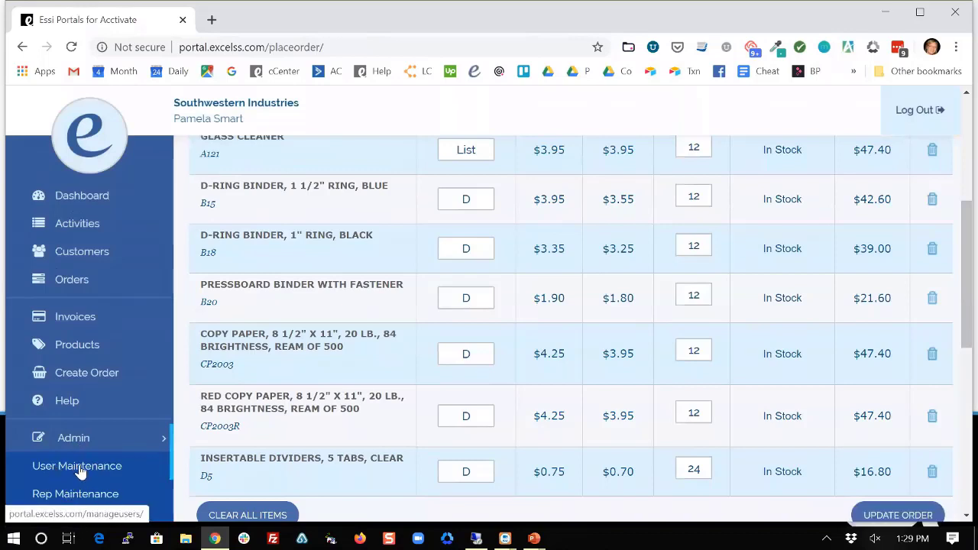
{"action": "left_click", "coordinate": [81, 473]}
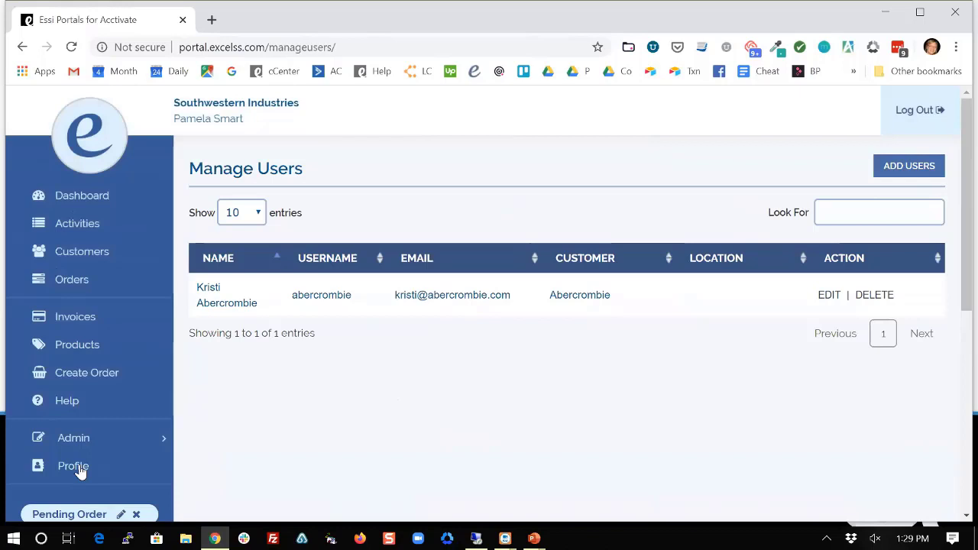
{"action": "left_click", "coordinate": [910, 166]}
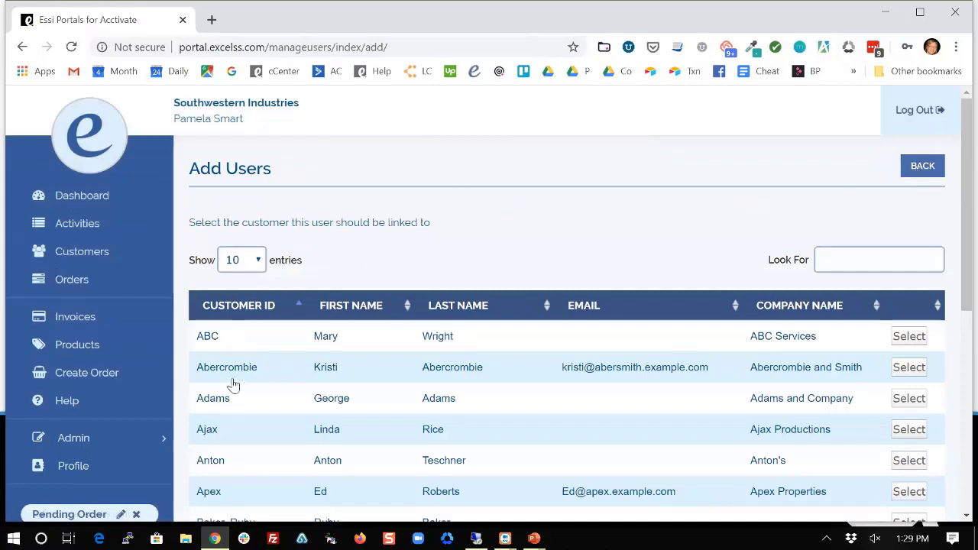
{"action": "left_click_drag", "start_coordinate": [227, 368], "coordinate": [540, 387]}
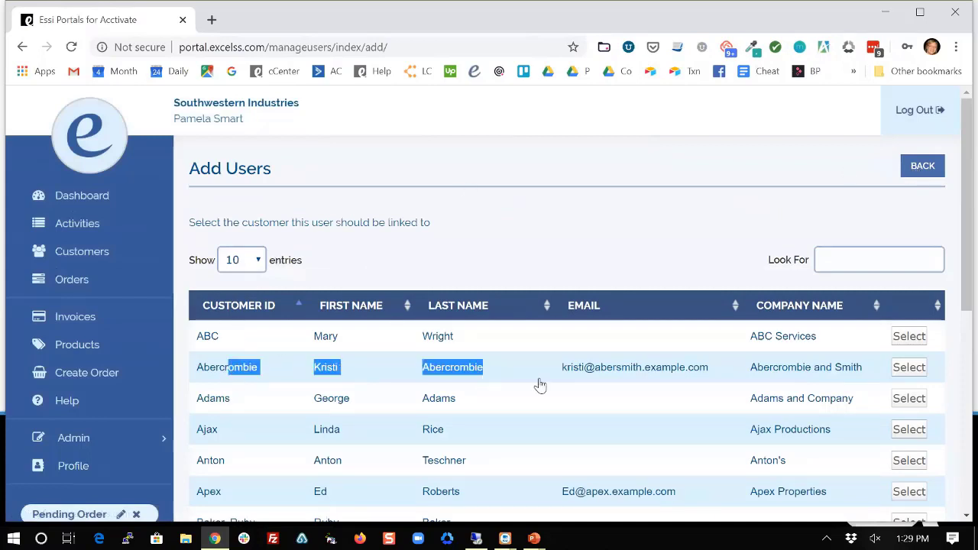
{"action": "left_click", "coordinate": [908, 368]}
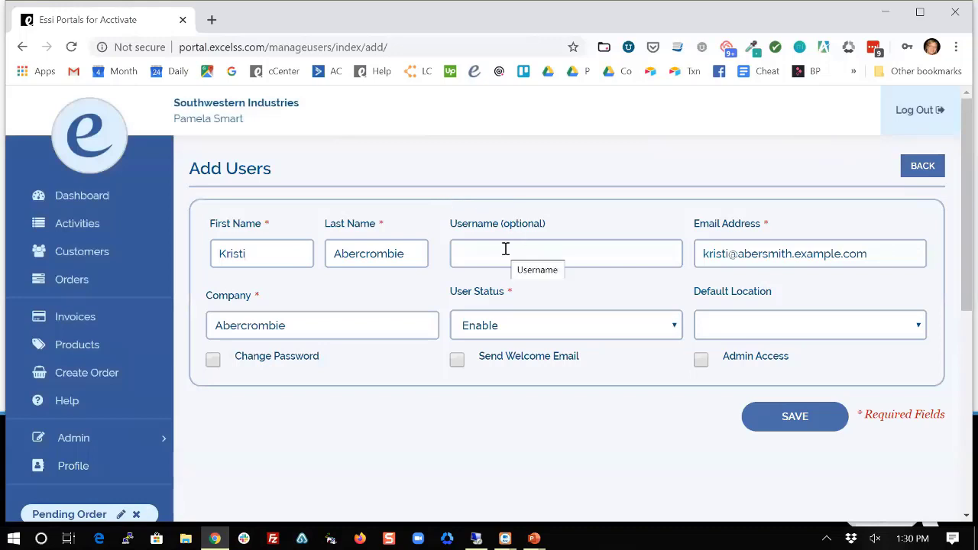
{"action": "left_click", "coordinate": [910, 172]}
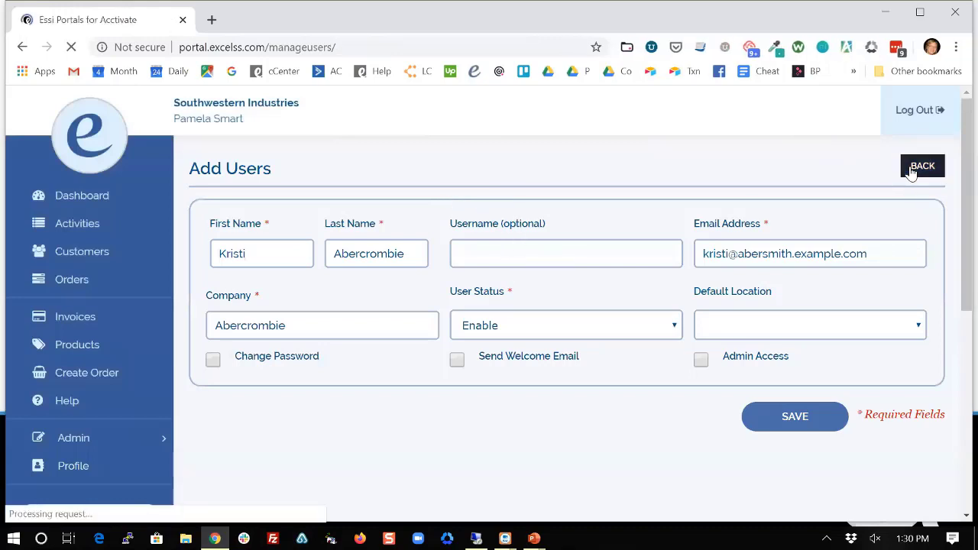
{"action": "left_click", "coordinate": [87, 440]}
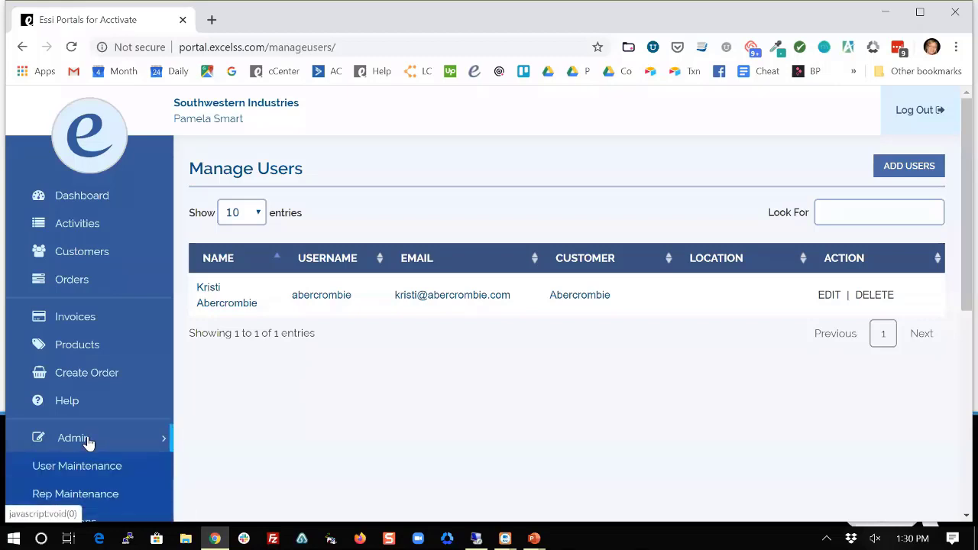
Open Admin > Options and review the company name, phone and contact-form email settings.
{"action": "left_click", "coordinate": [93, 522]}
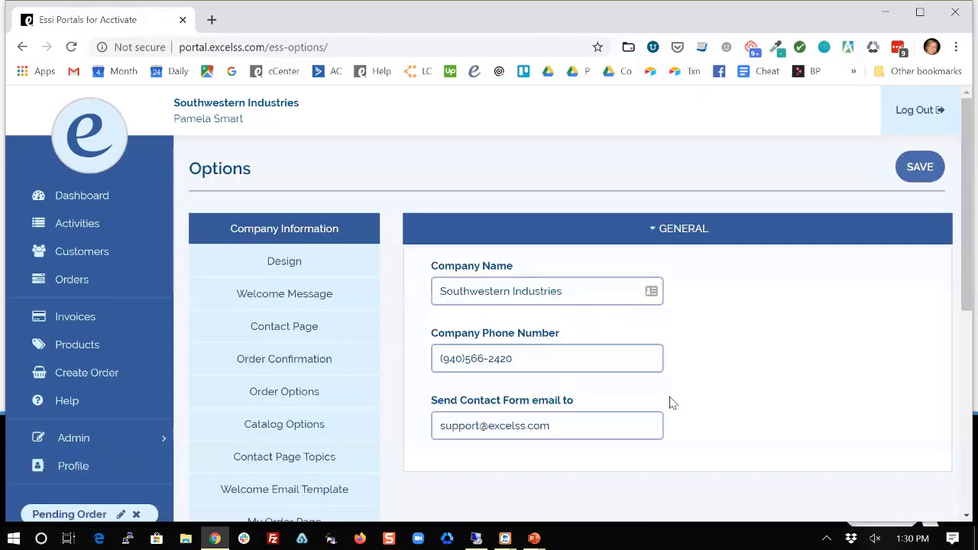
{"action": "scroll", "coordinate": [709, 434], "scroll_direction": "down", "scroll_amount": 1}
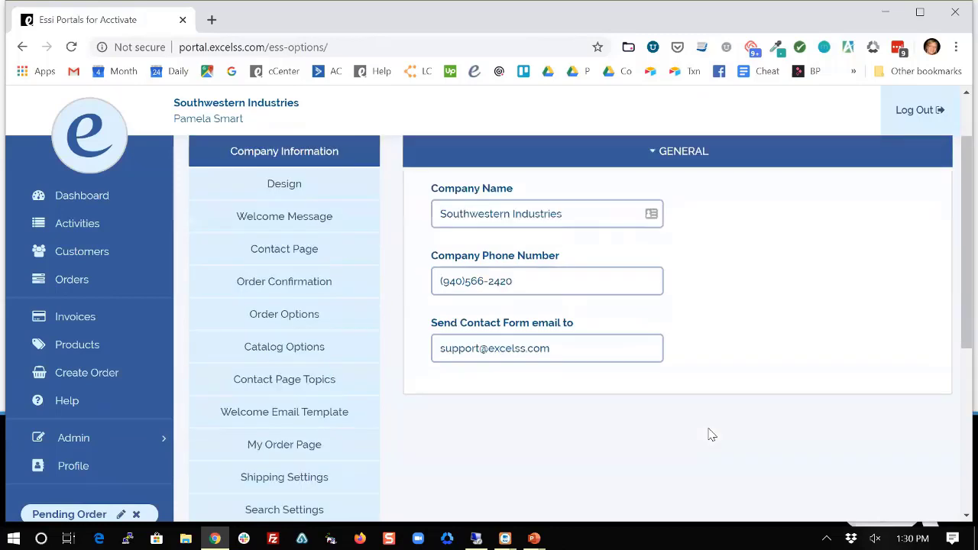
{"action": "scroll", "coordinate": [709, 434], "scroll_direction": "down", "scroll_amount": 1}
{"action": "scroll", "coordinate": [709, 434], "scroll_direction": "up", "scroll_amount": 2}
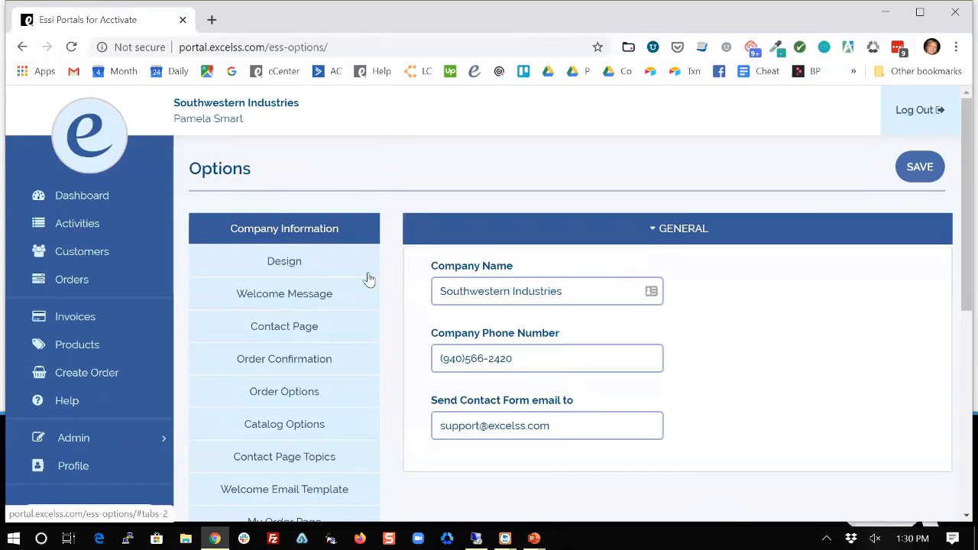
Review the Welcome Message tab, then the Contact Page Topics tab with Topic 1 'Order Changes' enabled.
{"action": "left_click", "coordinate": [294, 298]}
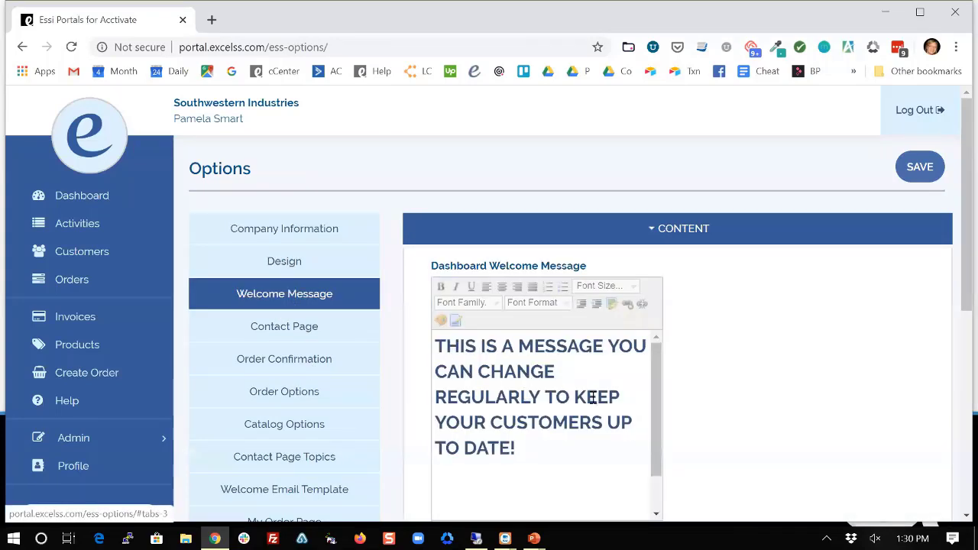
{"action": "scroll", "coordinate": [710, 484], "scroll_direction": "down", "scroll_amount": 2}
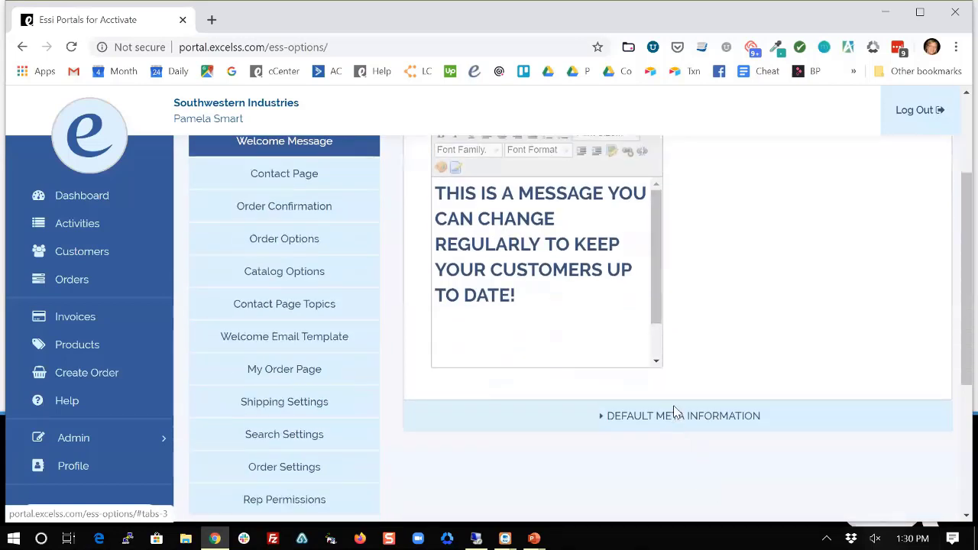
{"action": "scroll", "coordinate": [674, 336], "scroll_direction": "up", "scroll_amount": 1}
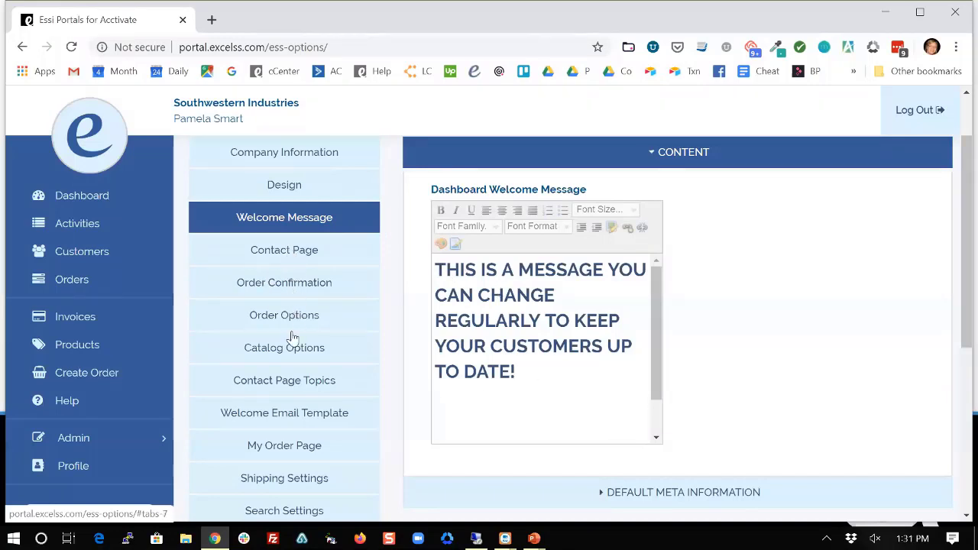
{"action": "left_click", "coordinate": [291, 383]}
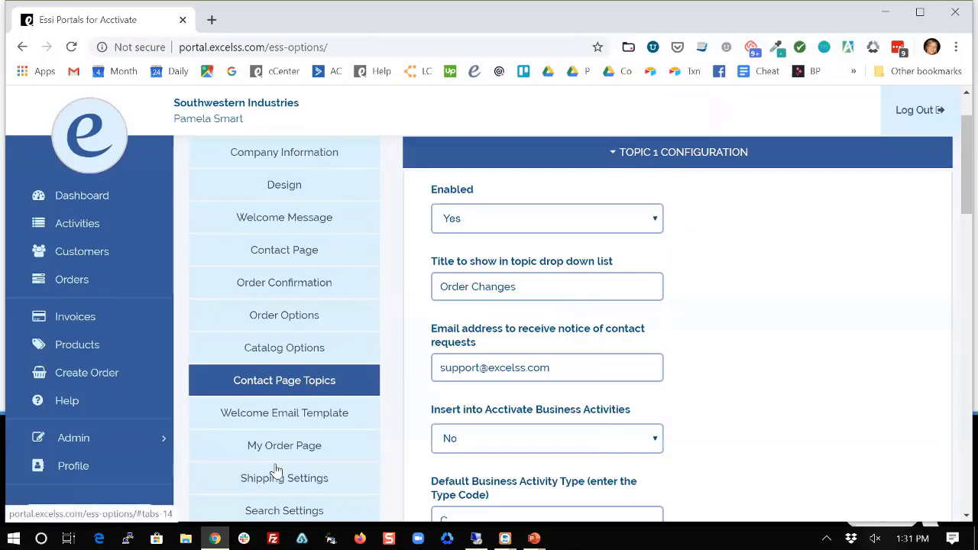
{"action": "scroll", "coordinate": [158, 400], "scroll_direction": "up", "scroll_amount": 1}
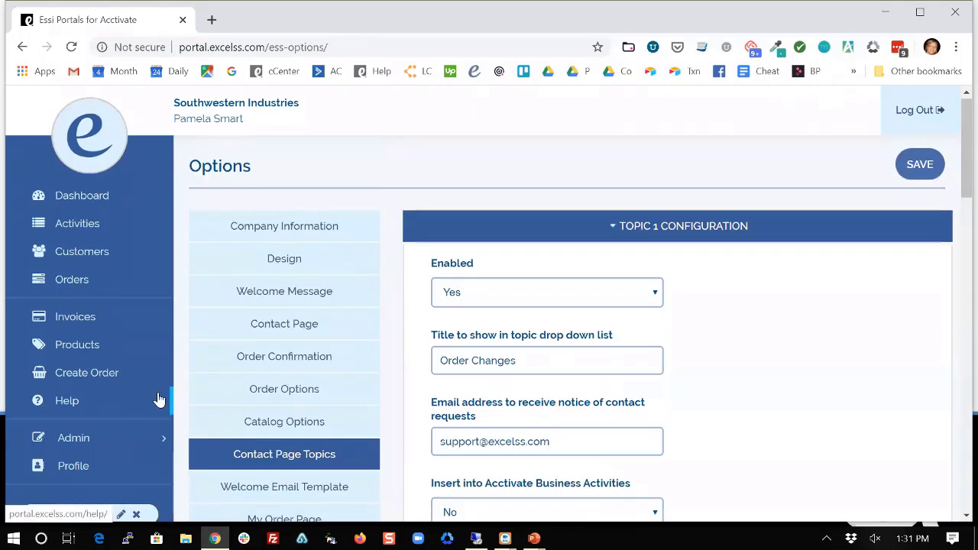
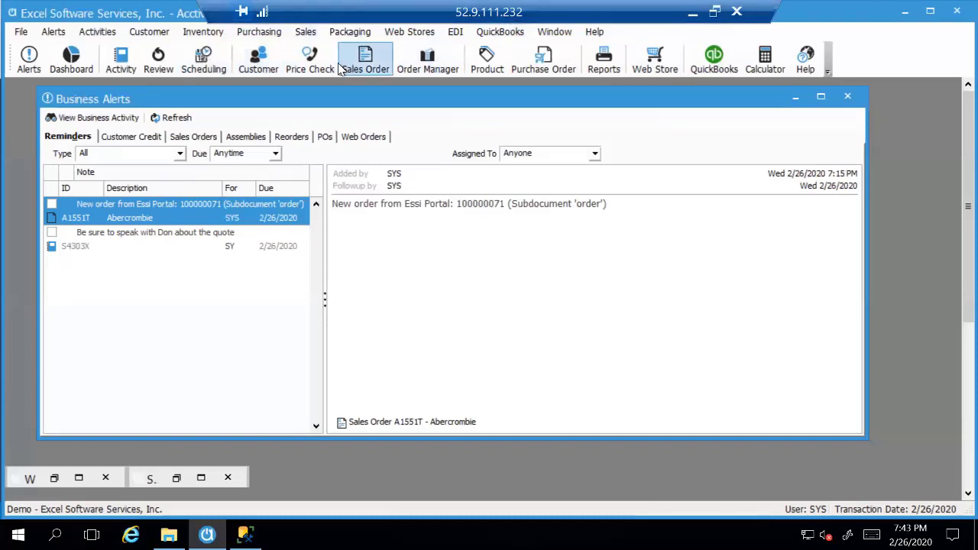
Give product B10 a new D-row P Price with Low Qty 20, then close the record.
{"action": "left_click", "coordinate": [491, 68]}
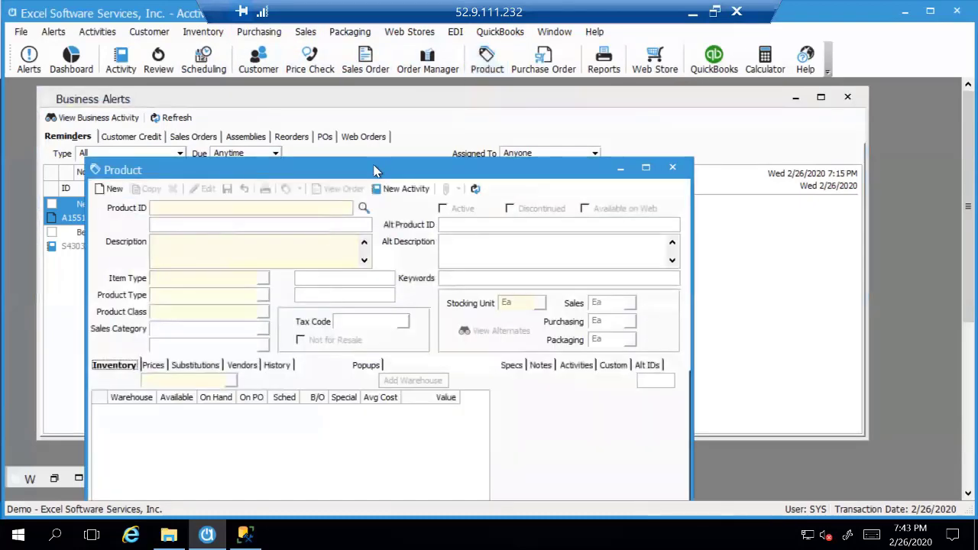
{"action": "left_click_drag", "start_coordinate": [376, 170], "coordinate": [400, 110]}
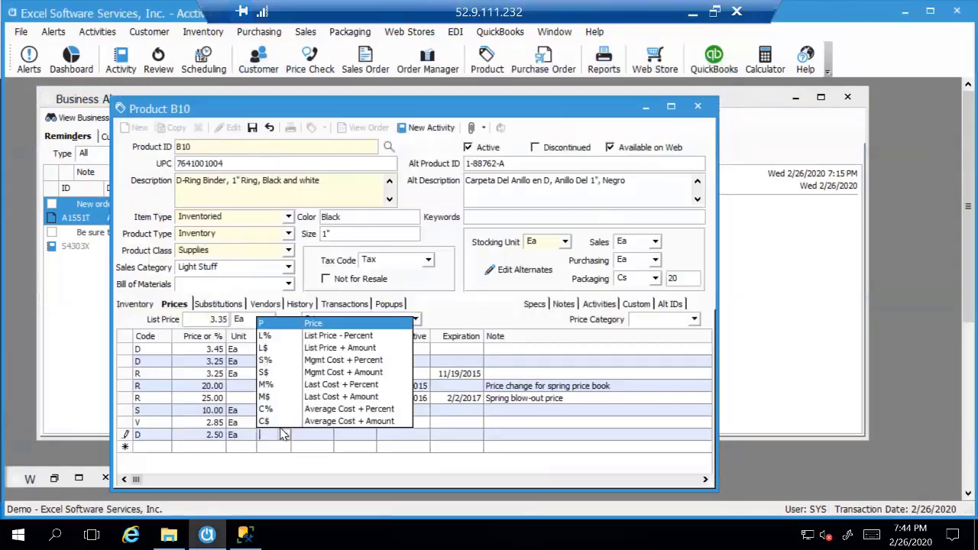
{"action": "left_click", "coordinate": [264, 323]}
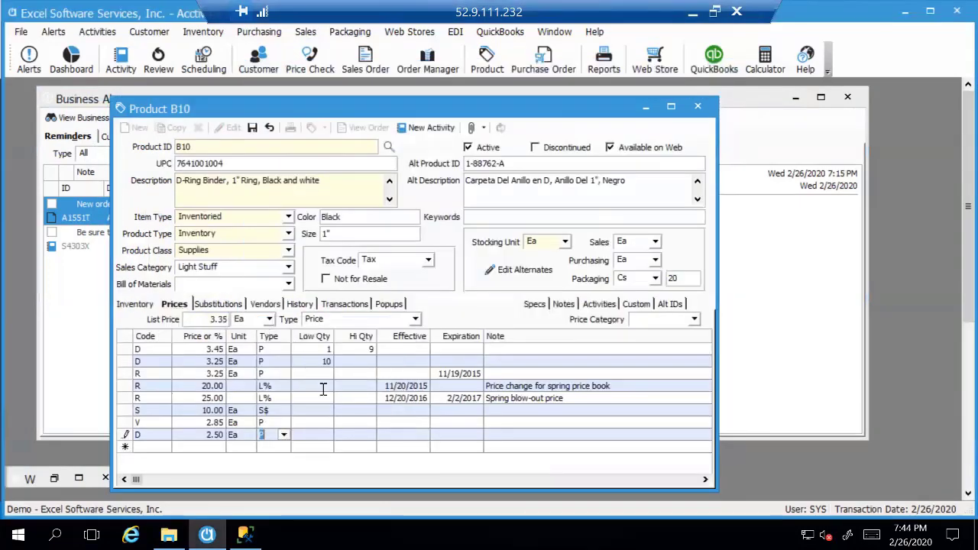
{"action": "left_click", "coordinate": [319, 434]}
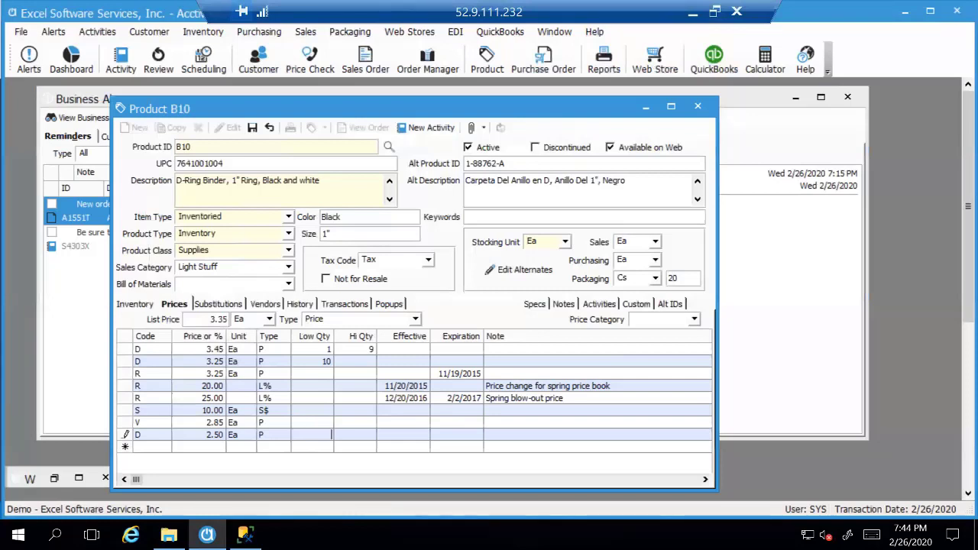
{"action": "type", "text": "20"}
{"action": "key", "text": "Tab"}
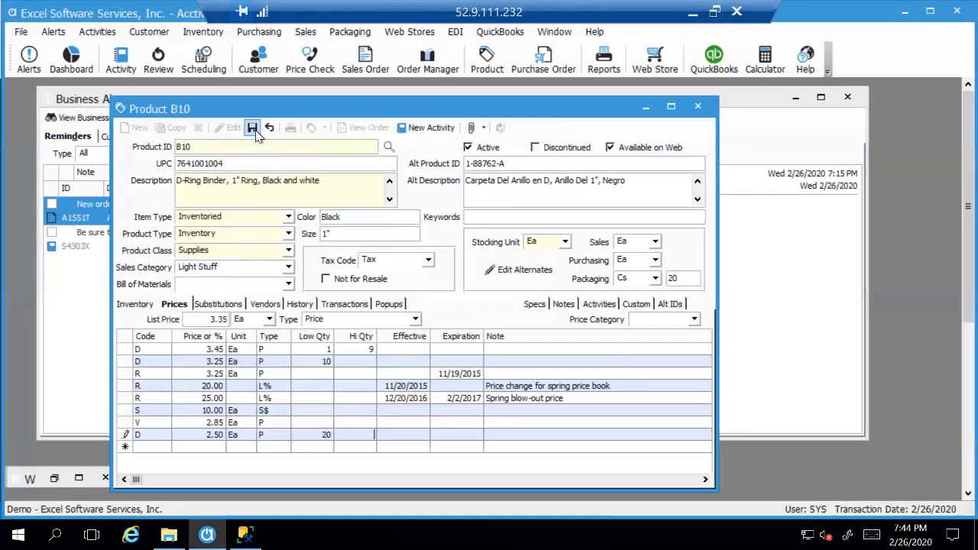
{"action": "left_click", "coordinate": [697, 106]}
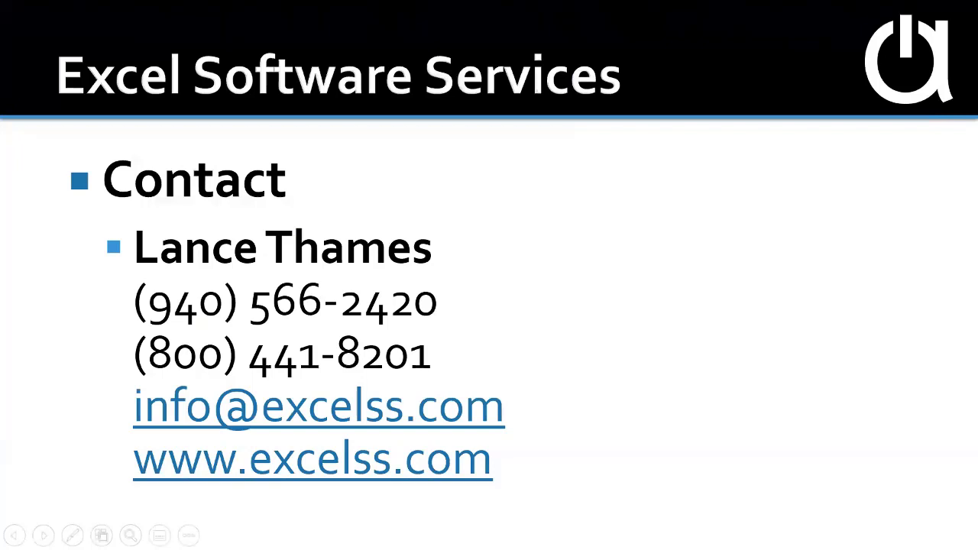
Switch from the slide show to the Chrome window showing the Essi Portals options page.
{"action": "key", "text": "alt+Tab"}
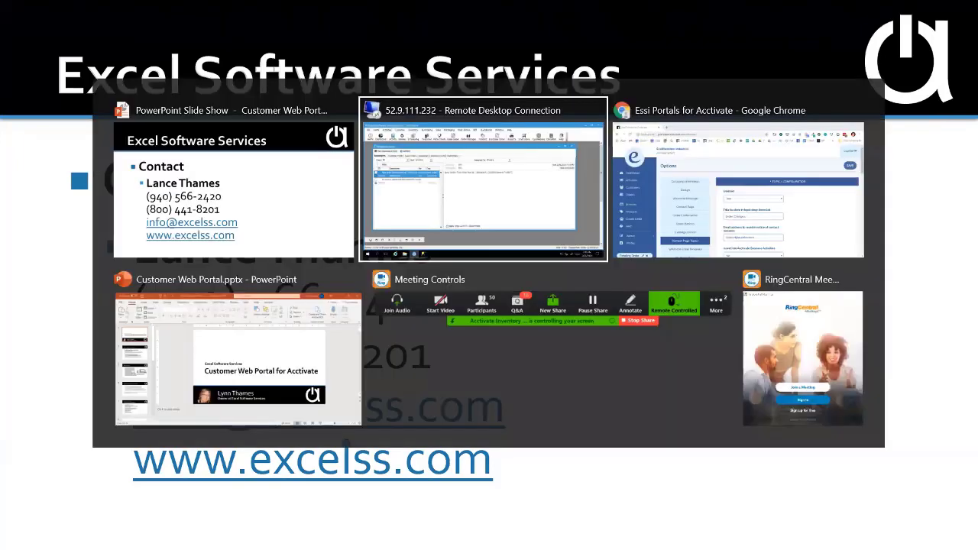
{"action": "key", "text": "alt+Tab"}
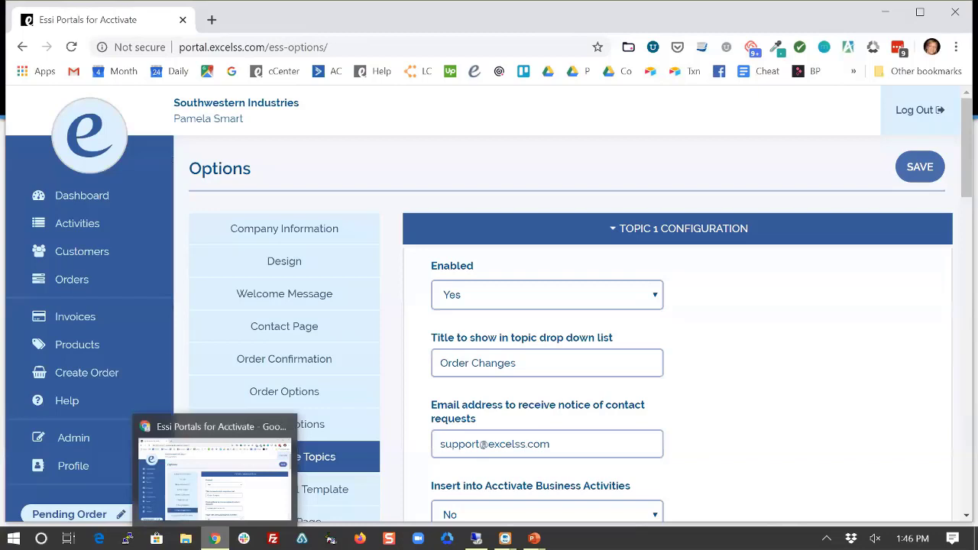
Submit the $304.45 Abercrombie order, then begin a blank New Order at its Customer field.
{"action": "left_click", "coordinate": [73, 373]}
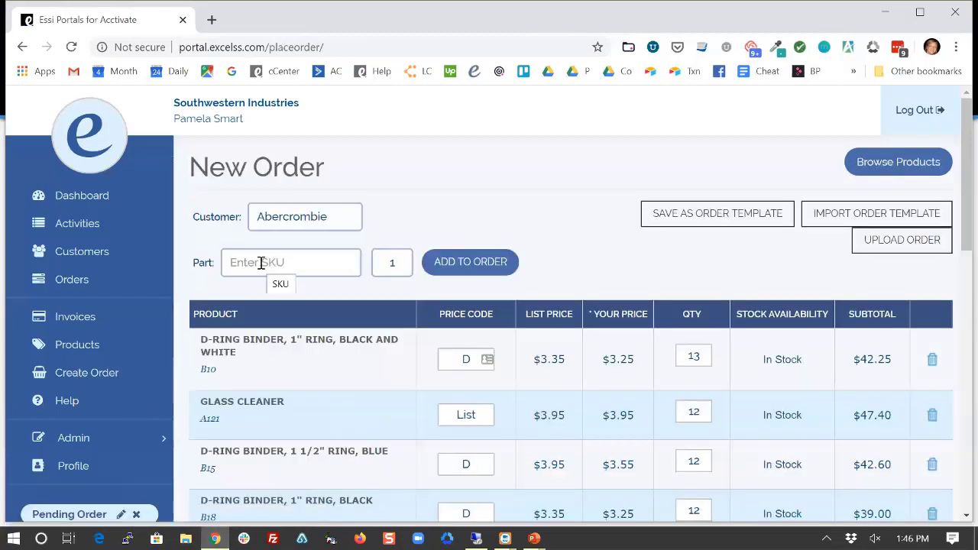
{"action": "left_click", "coordinate": [261, 263]}
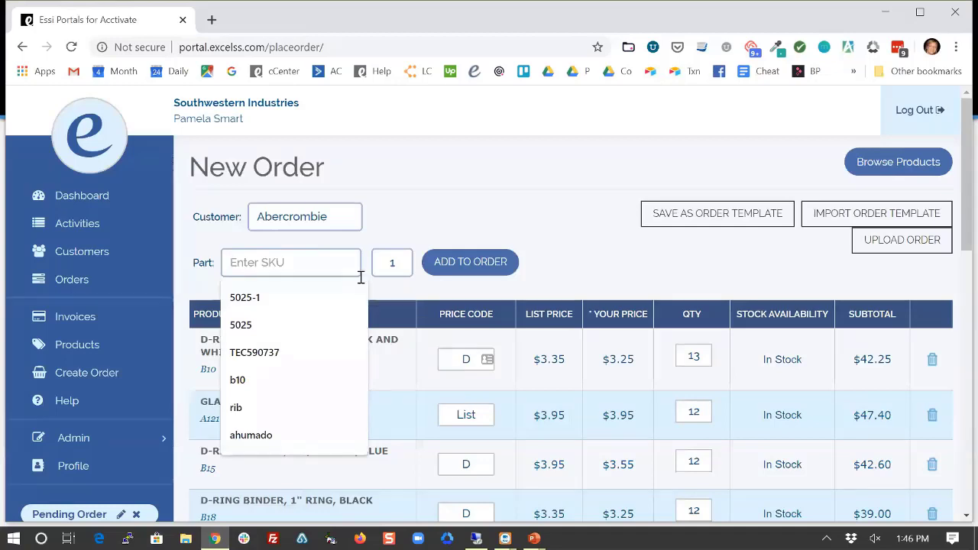
{"action": "left_click", "coordinate": [340, 216]}
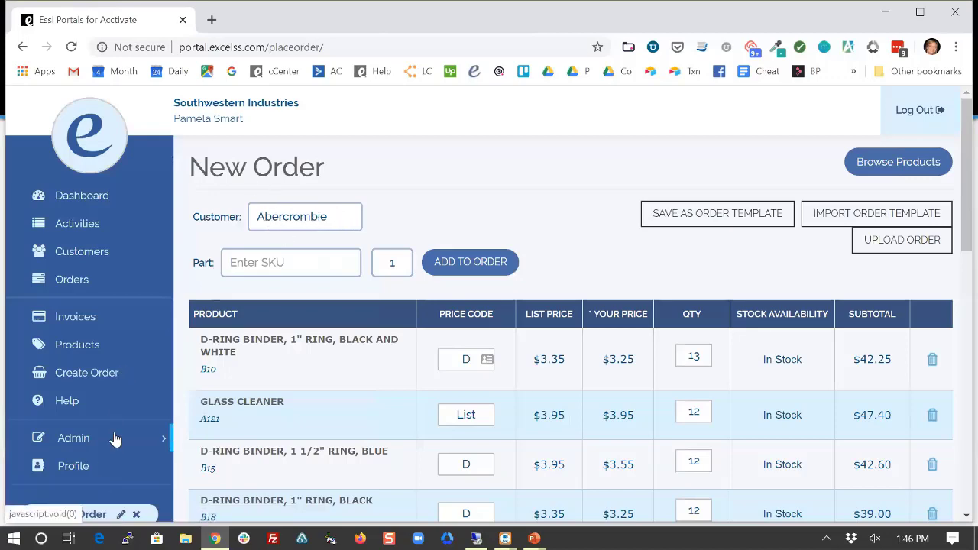
{"action": "scroll", "coordinate": [114, 436], "scroll_direction": "down", "scroll_amount": 2}
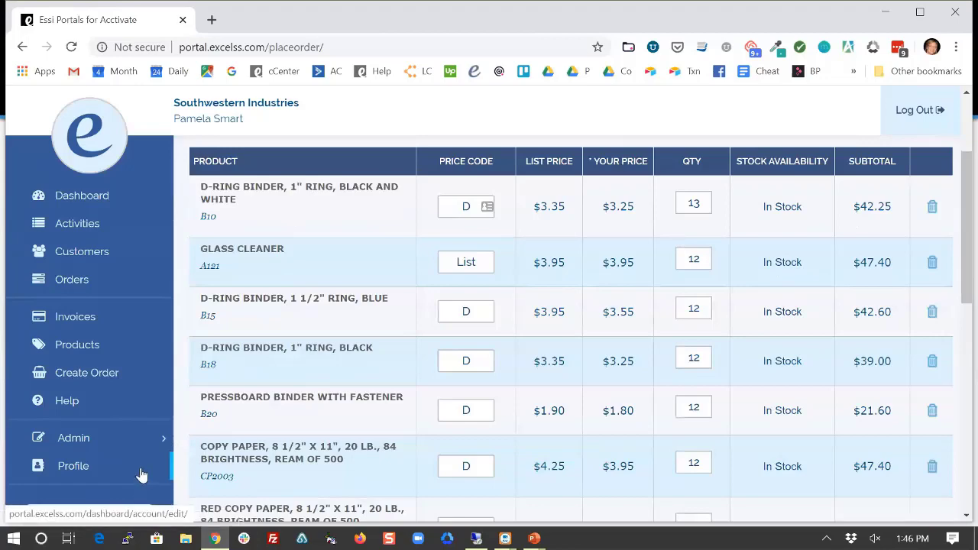
{"action": "scroll", "coordinate": [718, 313], "scroll_direction": "down", "scroll_amount": 5}
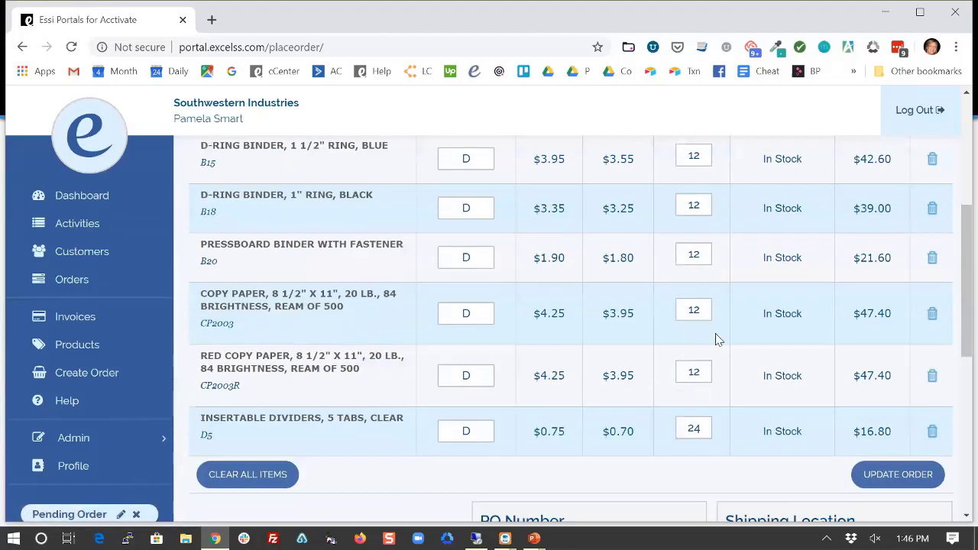
{"action": "scroll", "coordinate": [787, 422], "scroll_direction": "down", "scroll_amount": 3}
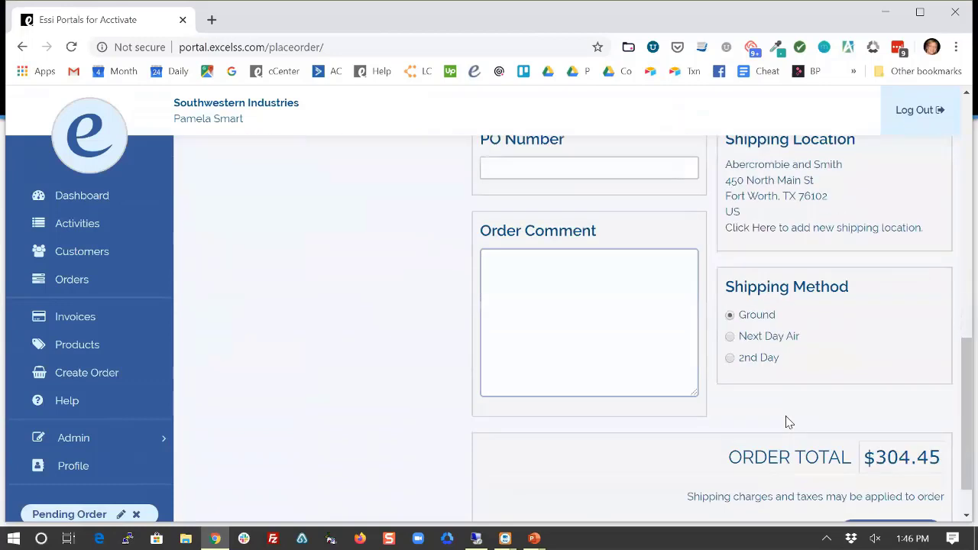
{"action": "left_click", "coordinate": [894, 483]}
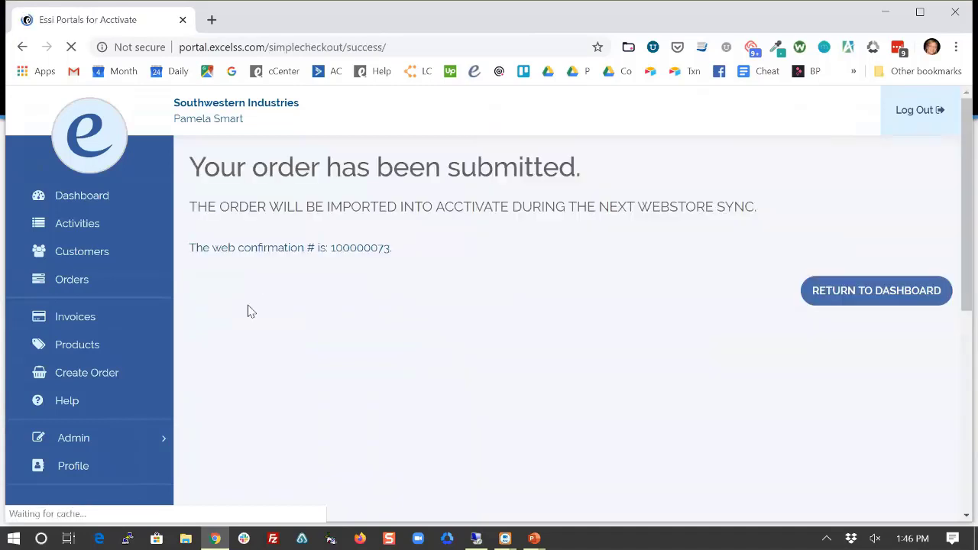
{"action": "left_click", "coordinate": [81, 372]}
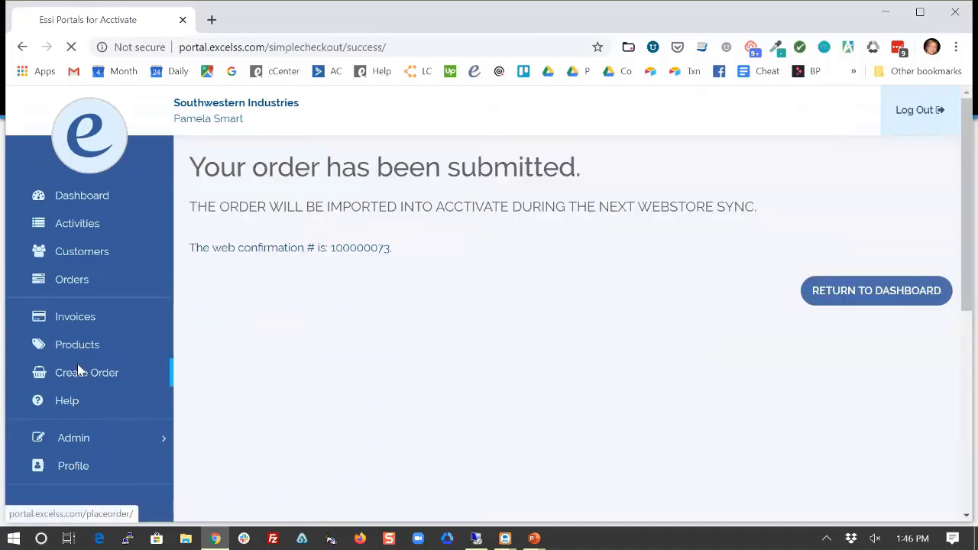
{"action": "left_click", "coordinate": [295, 218]}
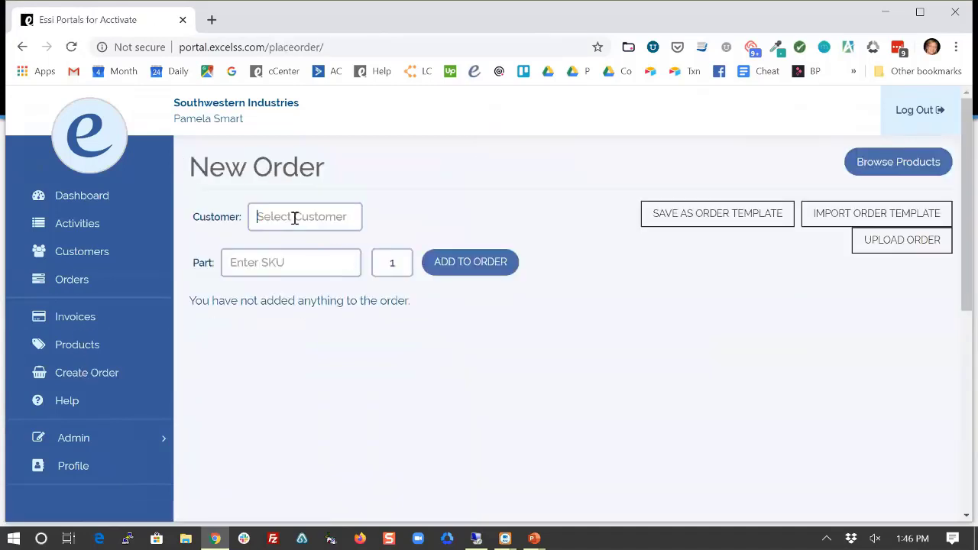
Enter 'aber' as the customer and pick Abercrombie from the suggestions.
{"action": "type", "text": "ab"}
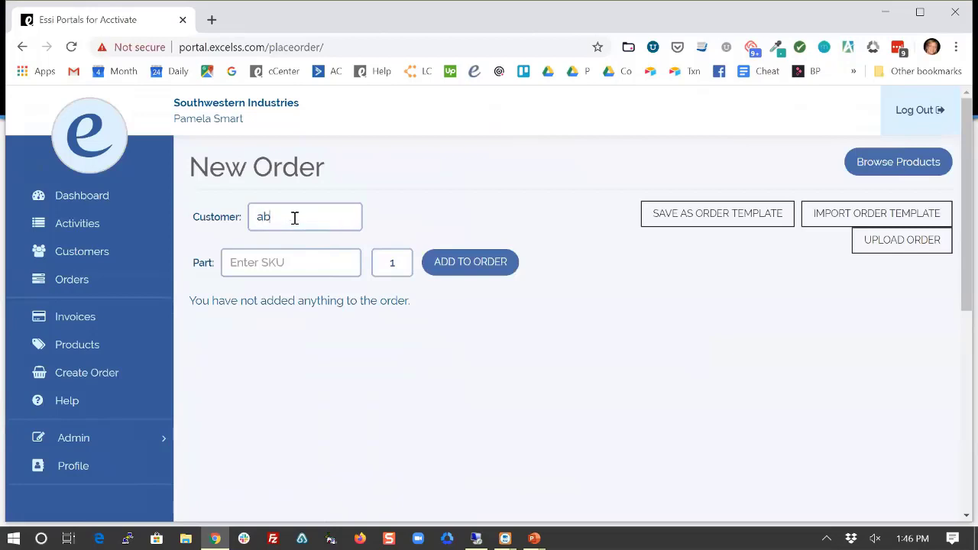
{"action": "type", "text": "er"}
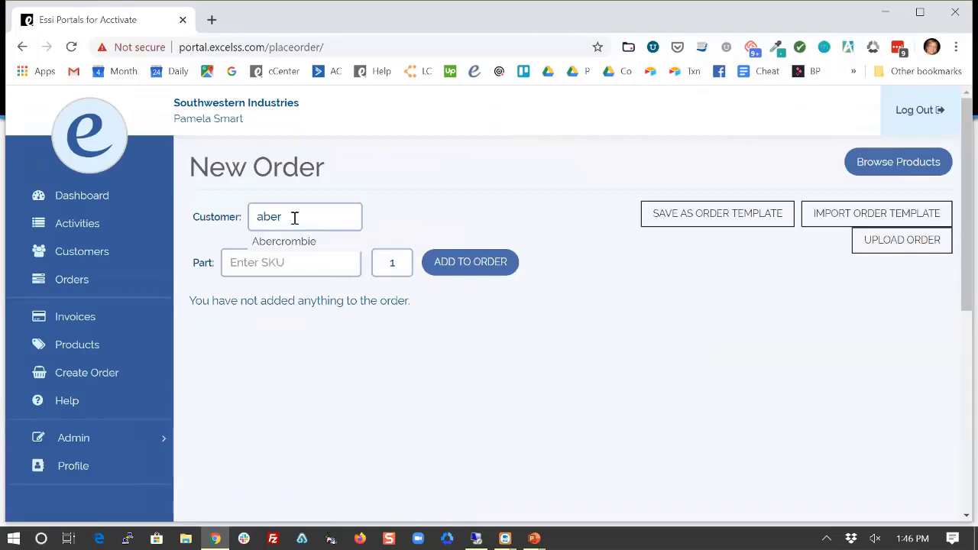
{"action": "left_click", "coordinate": [290, 242]}
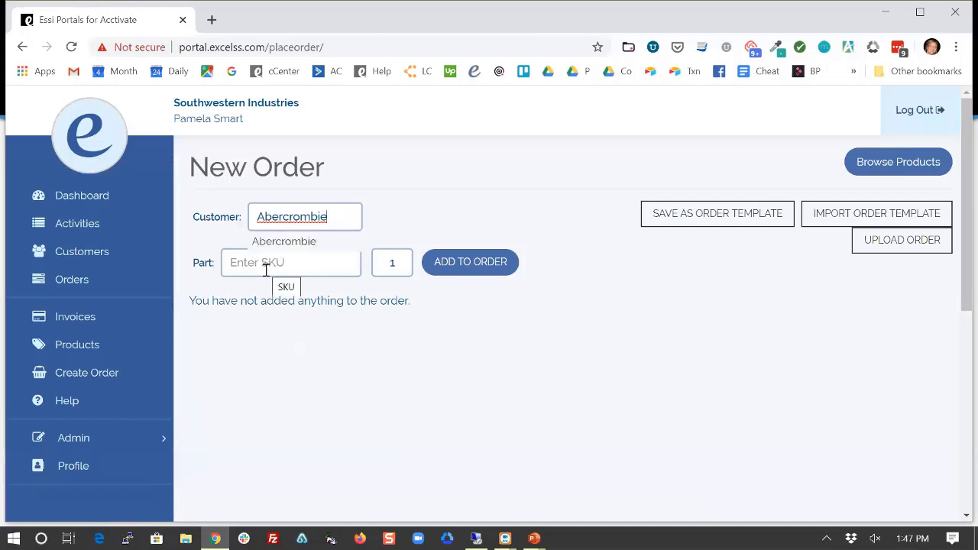
Show the Part SKU suggestions, previewing 5025-1 and then clearing it.
{"action": "left_click", "coordinate": [266, 268]}
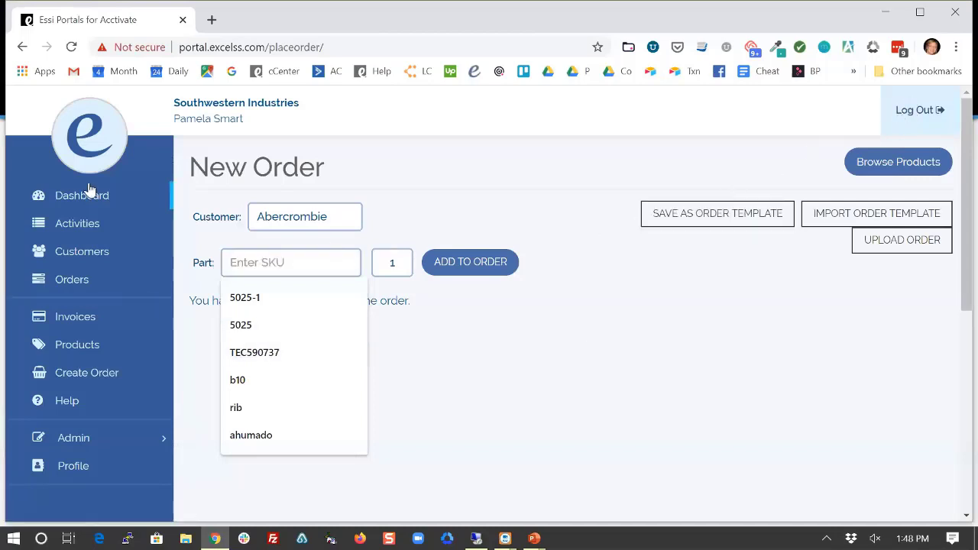
{"action": "key", "text": "Down"}
{"action": "key", "text": "Up"}
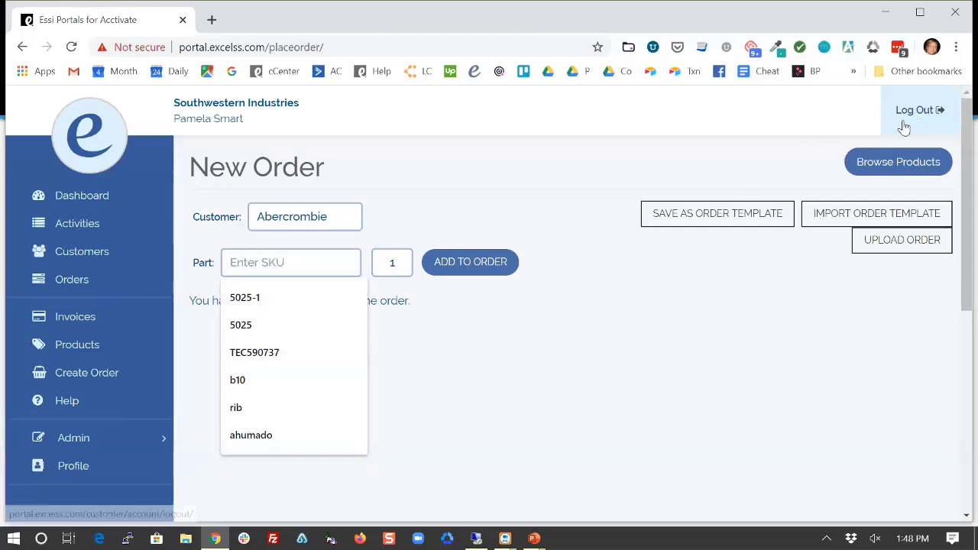
Log out, sign in with the customer's username and password, start a new order, and decline saving the login.
{"action": "left_click", "coordinate": [922, 113]}
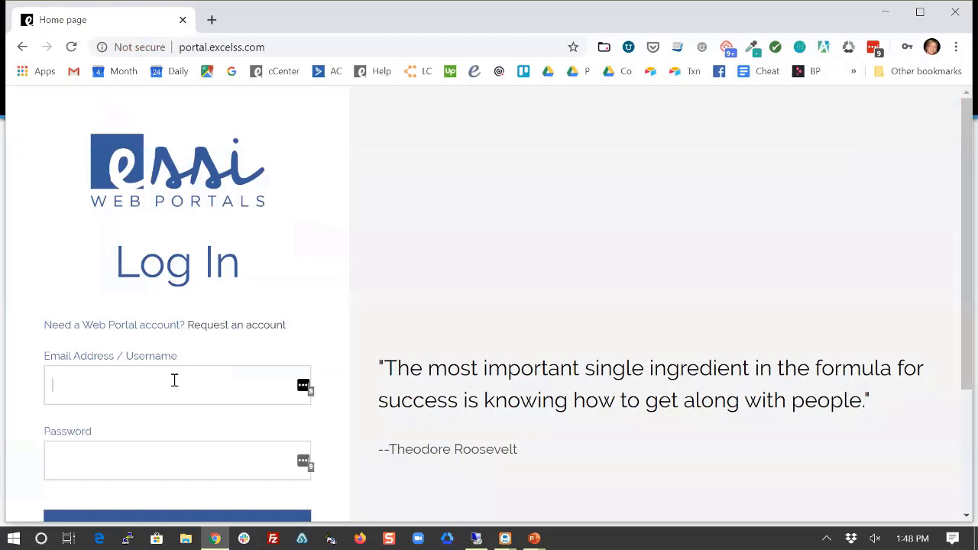
{"action": "left_click", "coordinate": [175, 380]}
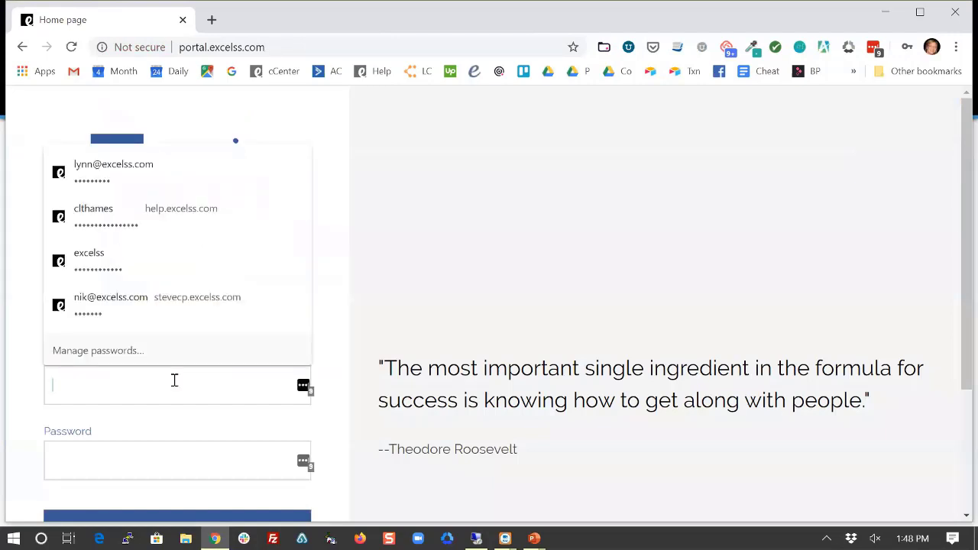
{"action": "type", "text": "ab"}
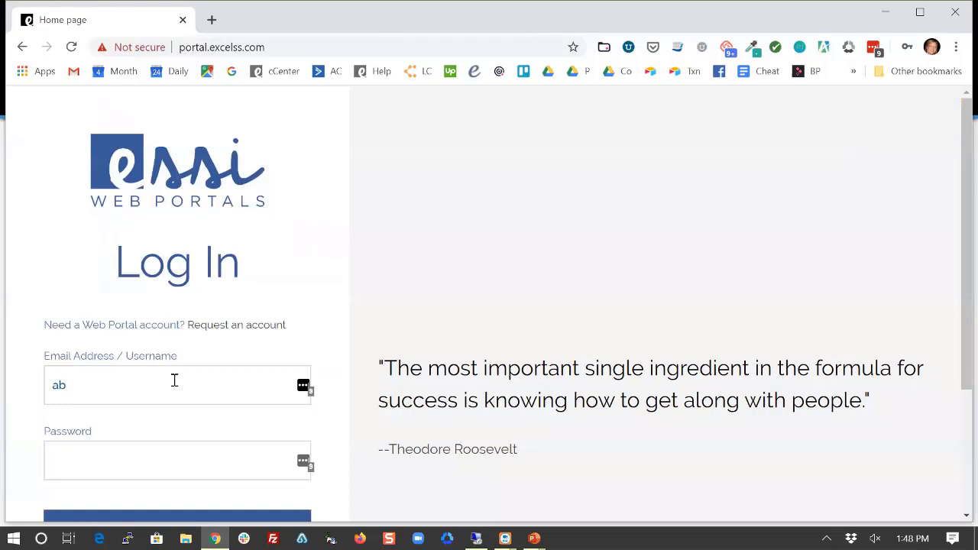
{"action": "type", "text": "ercrombie•••••••••"}
{"action": "key", "text": "Return"}
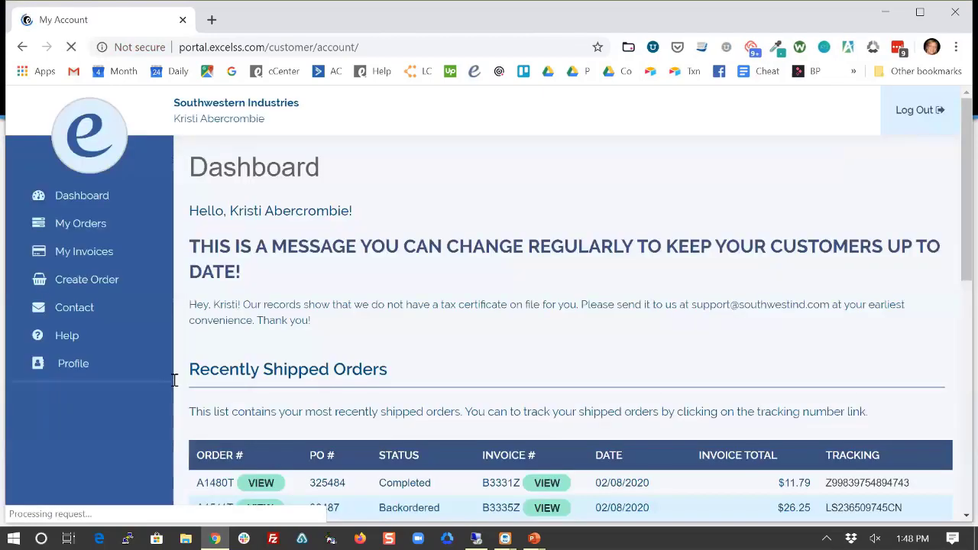
{"action": "left_click", "coordinate": [95, 285]}
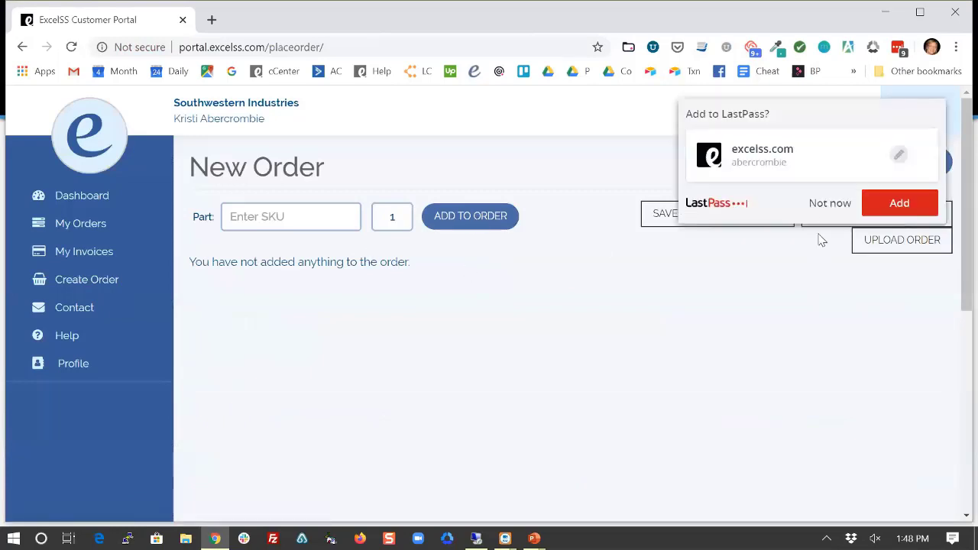
{"action": "left_click", "coordinate": [832, 205]}
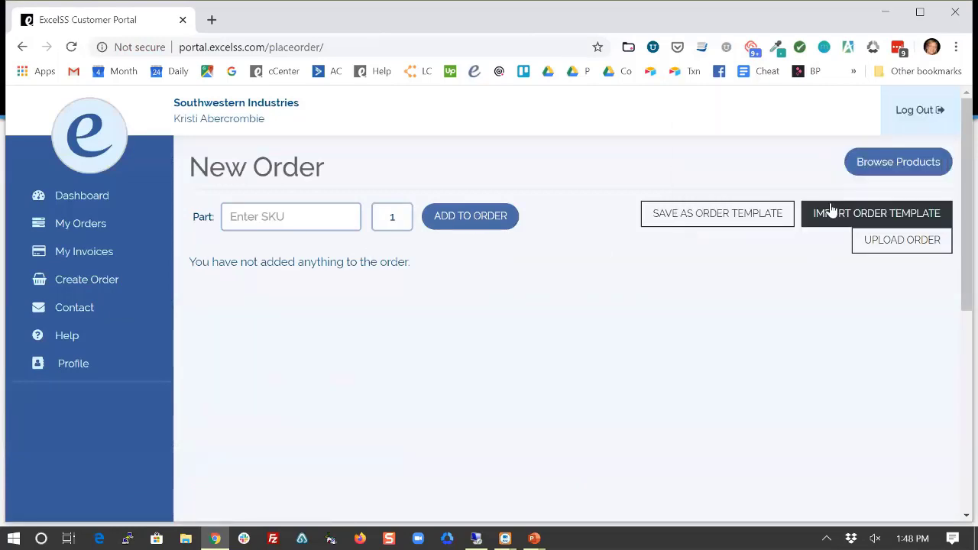
Open Browse Products and scroll the table of list price, customer price and stock.
{"action": "left_click", "coordinate": [891, 167]}
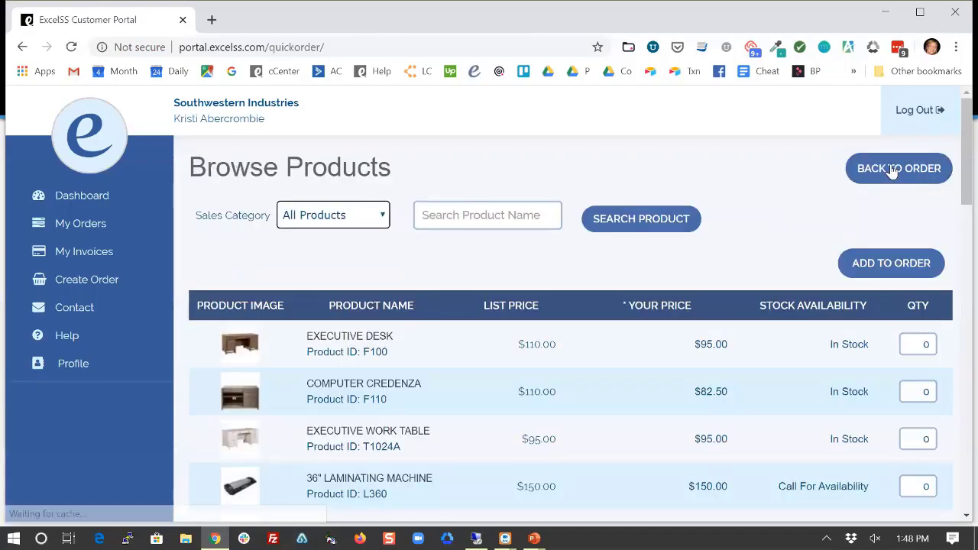
{"action": "scroll", "coordinate": [723, 237], "scroll_direction": "down", "scroll_amount": 1}
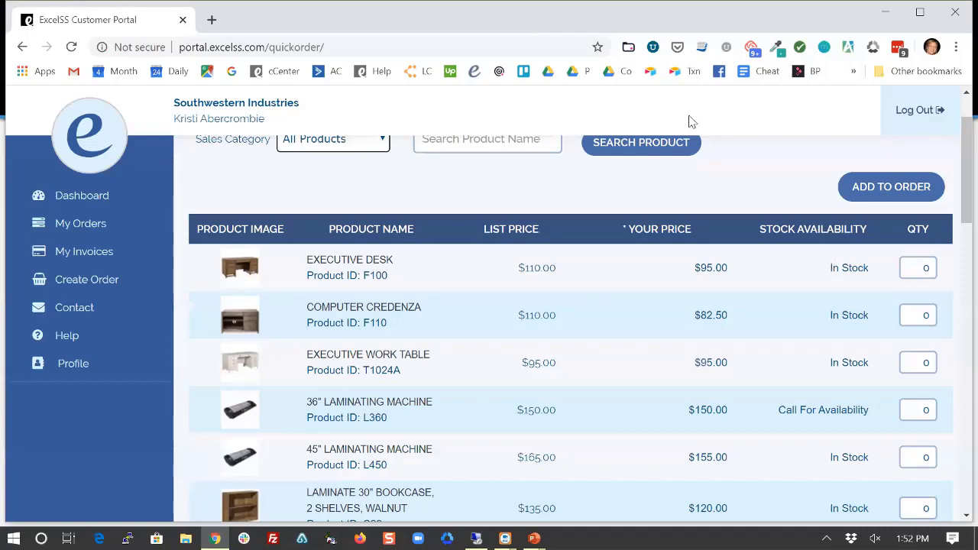
Log out of the customer account and autofill the saved staff login from the username suggestions.
{"action": "left_click", "coordinate": [909, 113]}
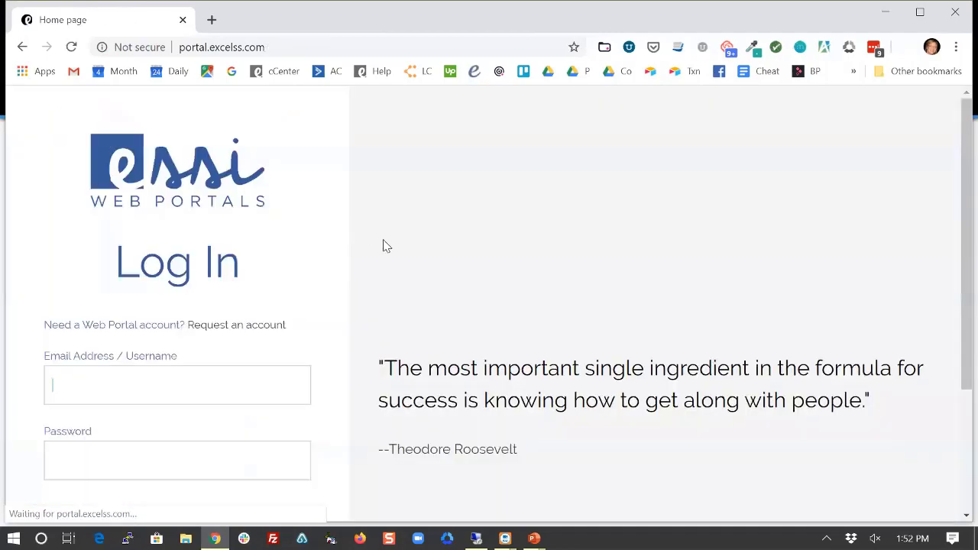
{"action": "left_click", "coordinate": [223, 382]}
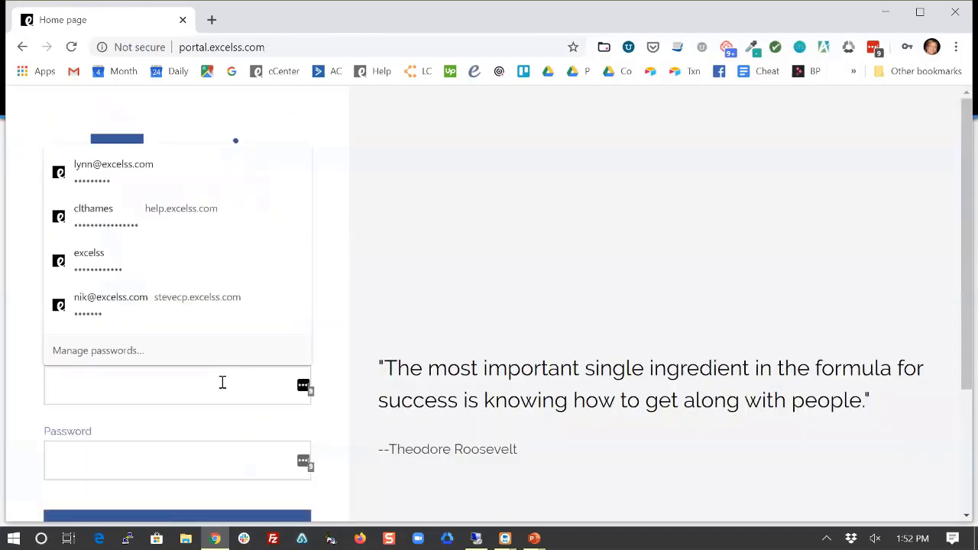
{"action": "type", "text": "lynn"}
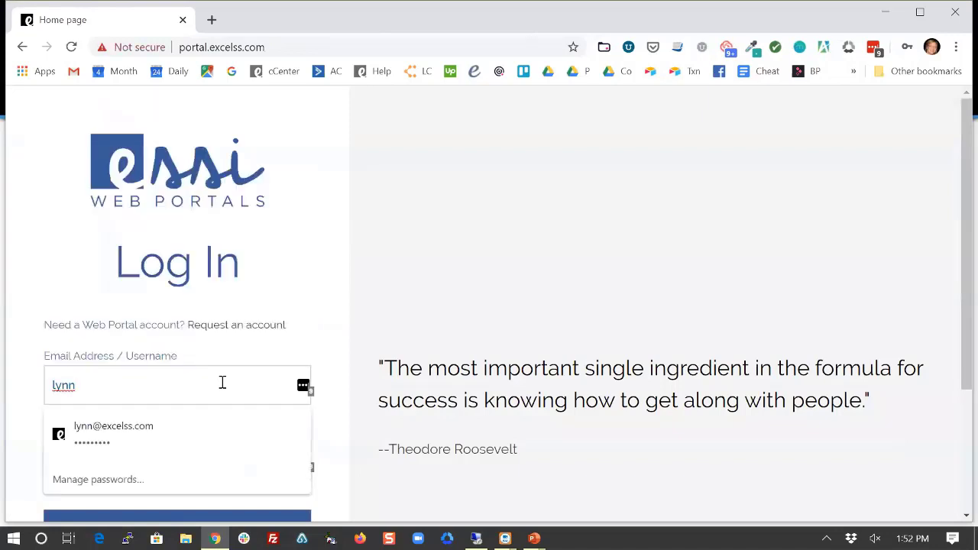
{"action": "key", "text": "Down"}
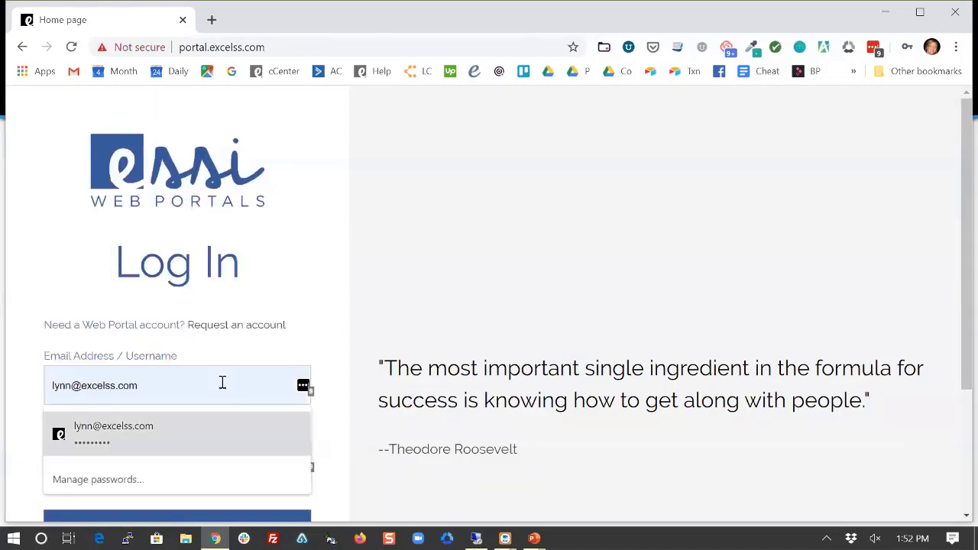
{"action": "key", "text": "Return"}
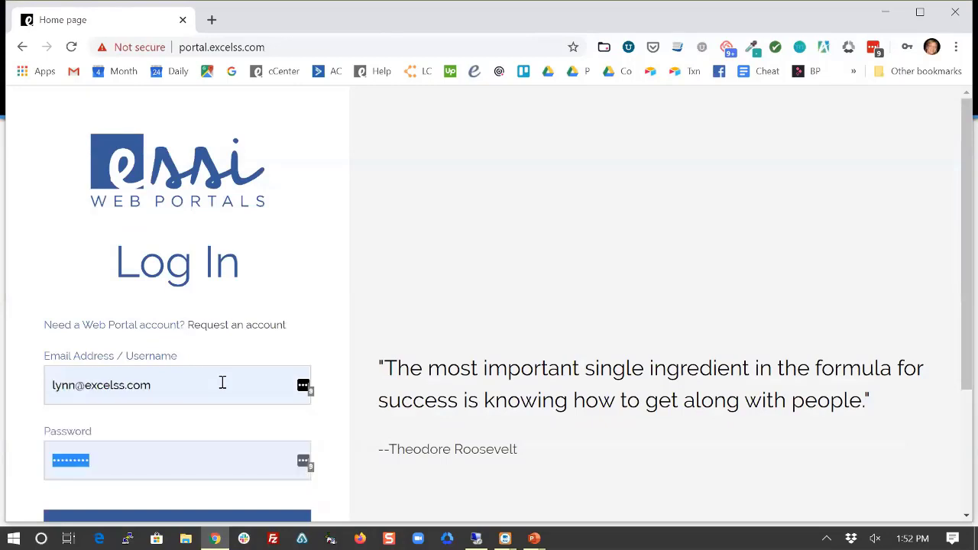
Enter the password, log in, set Abercrombie as the new order's customer, and open Browse Products.
{"action": "type", "text": "*********"}
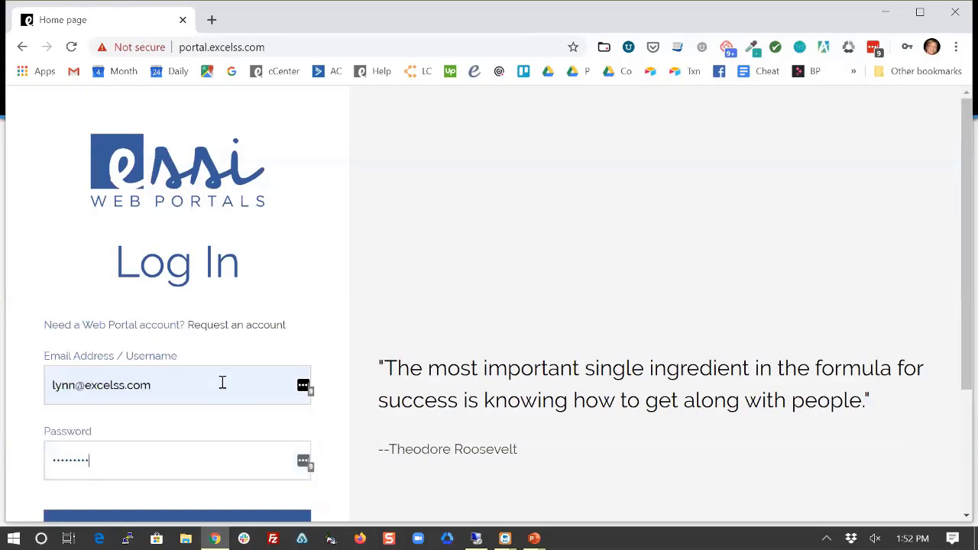
{"action": "key", "text": "Return"}
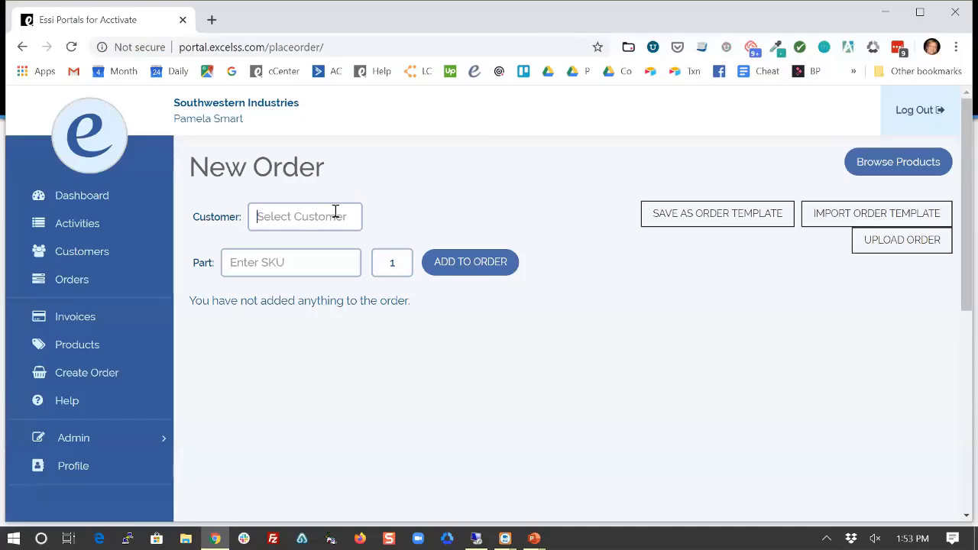
{"action": "type", "text": "aer"}
{"action": "key", "text": "BackSpace"}
{"action": "key", "text": "BackSpace"}
{"action": "type", "text": "bercrombie"}
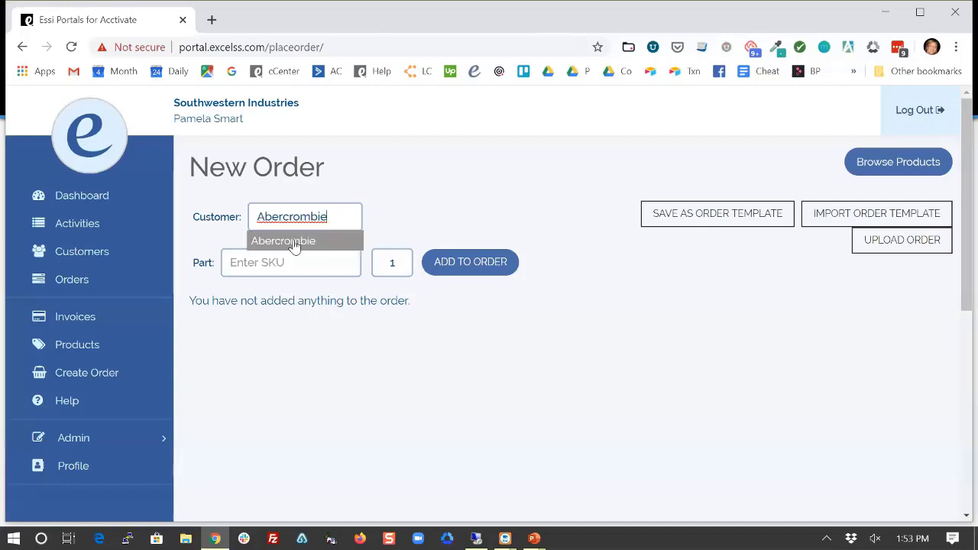
{"action": "left_click", "coordinate": [294, 241]}
{"action": "left_click", "coordinate": [283, 260]}
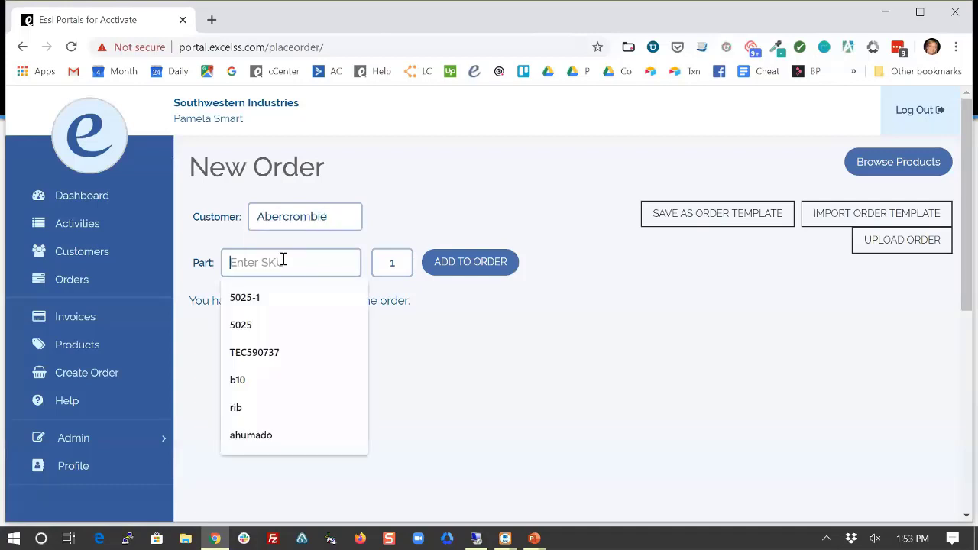
{"action": "left_click", "coordinate": [897, 163]}
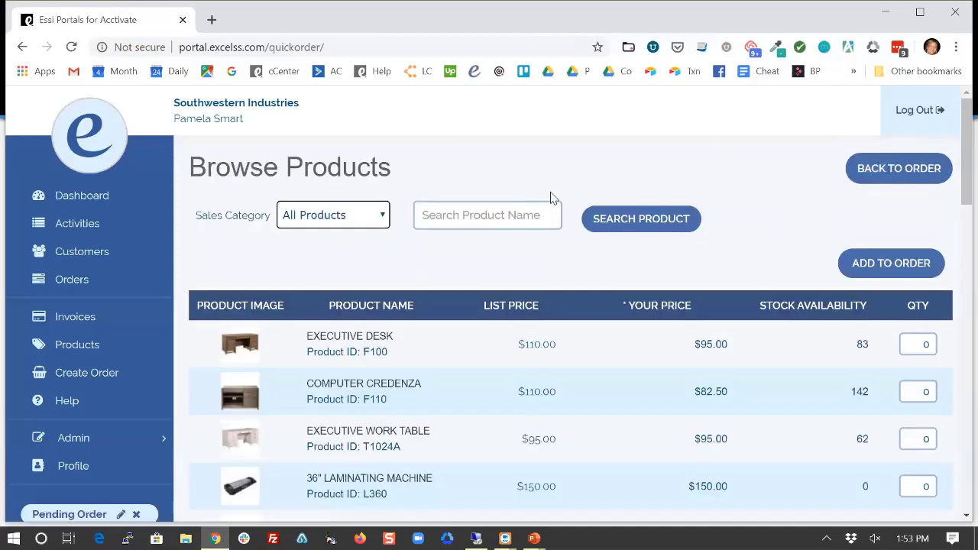
Search products for 'b10' and highlight the binder's $2.50 price for ordering 20.
{"action": "left_click", "coordinate": [526, 204]}
{"action": "type", "text": "b"}
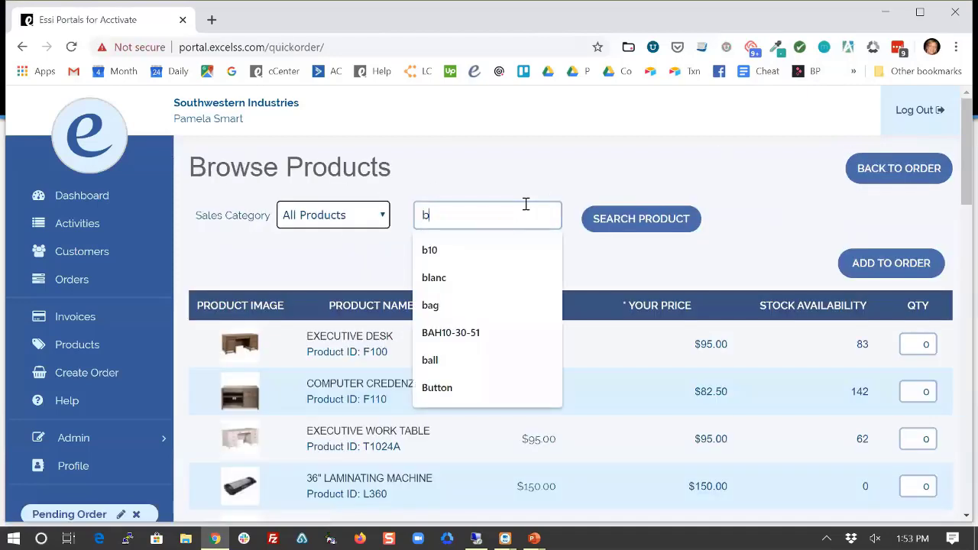
{"action": "type", "text": "1"}
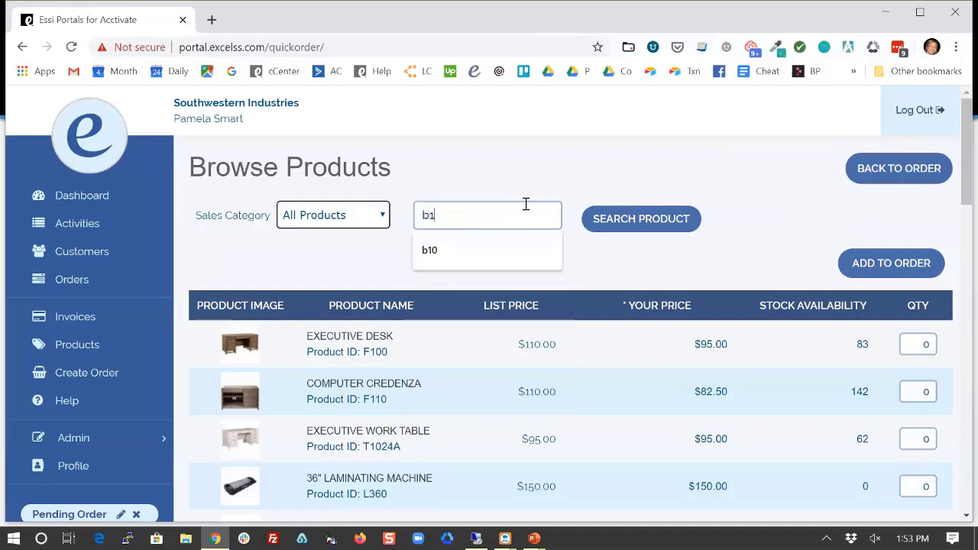
{"action": "type", "text": "0"}
{"action": "key", "text": "Return"}
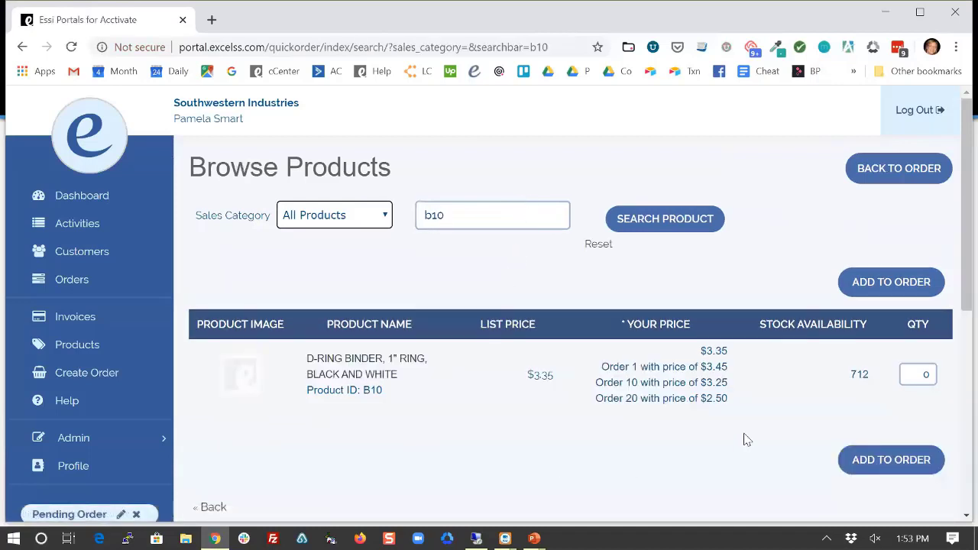
{"action": "left_click_drag", "start_coordinate": [733, 401], "coordinate": [580, 403]}
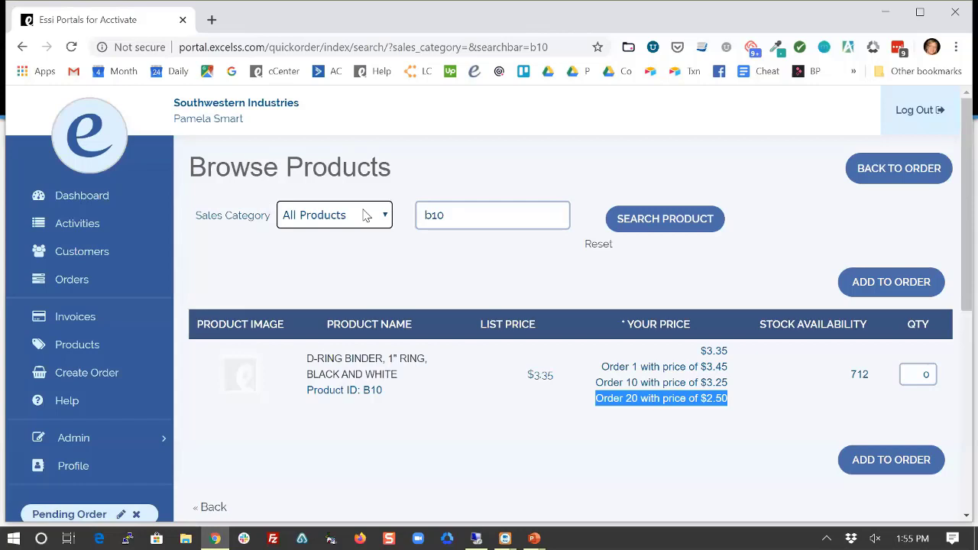
Filter the product search to the Furniture sales category, with the b10 search term still applied.
{"action": "left_click", "coordinate": [368, 216]}
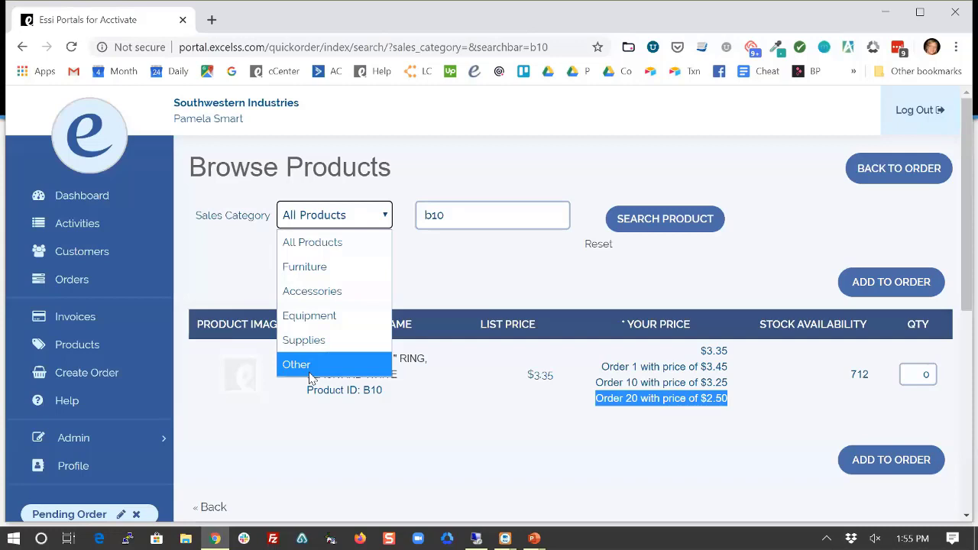
{"action": "left_click", "coordinate": [303, 269]}
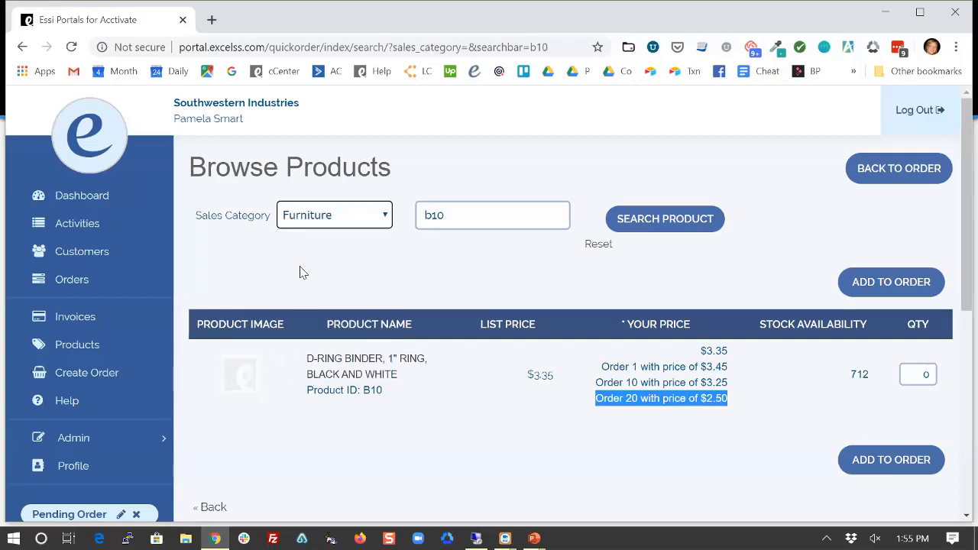
{"action": "left_click", "coordinate": [648, 219]}
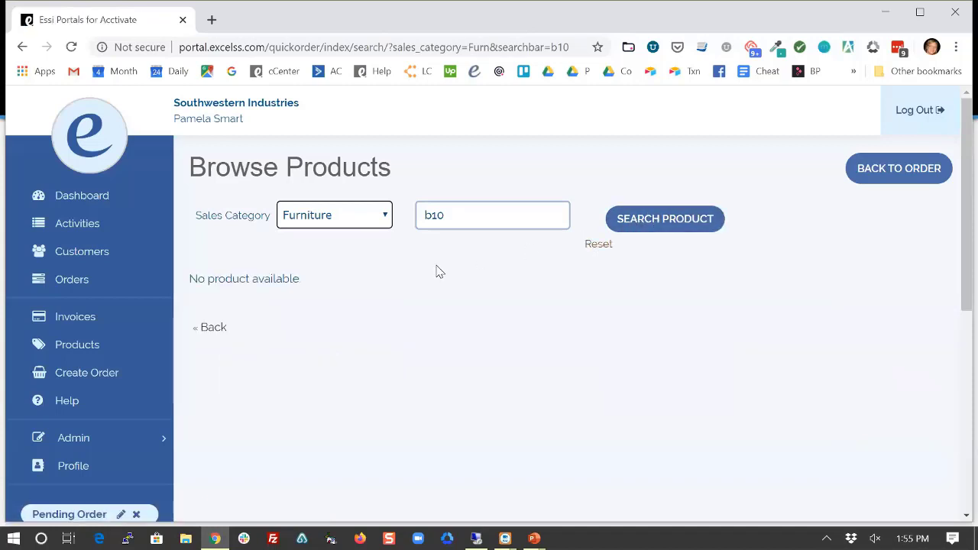
Clear the b10 search term and list all Furniture products, such as Task Chair, Blue at $50.00.
{"action": "left_click_drag", "start_coordinate": [457, 215], "coordinate": [411, 208]}
{"action": "key", "text": "BackSpace"}
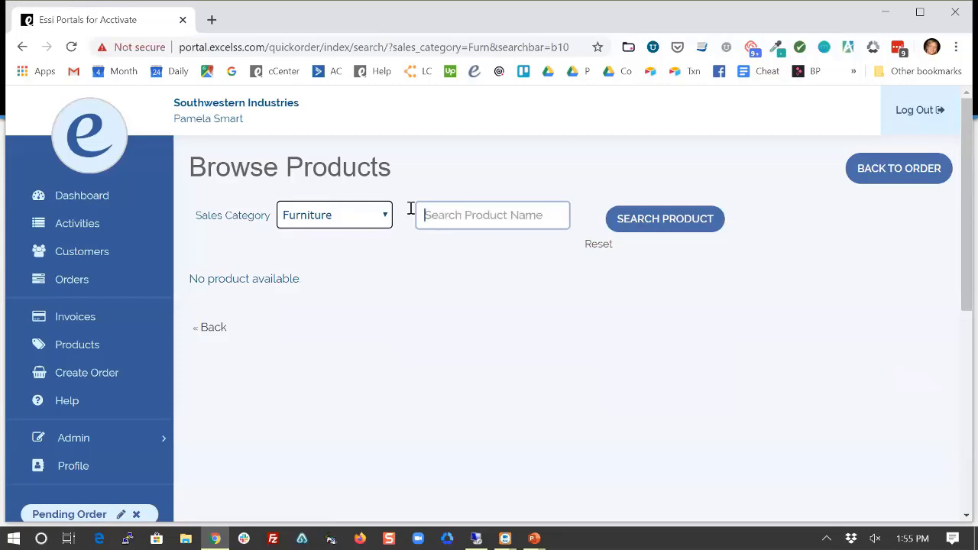
{"action": "left_click", "coordinate": [659, 230]}
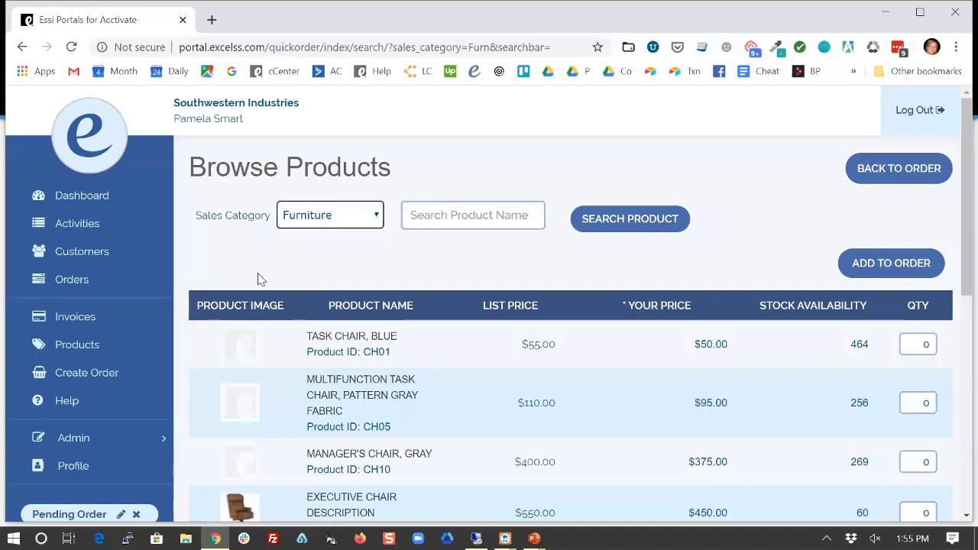
{"action": "left_click", "coordinate": [372, 219]}
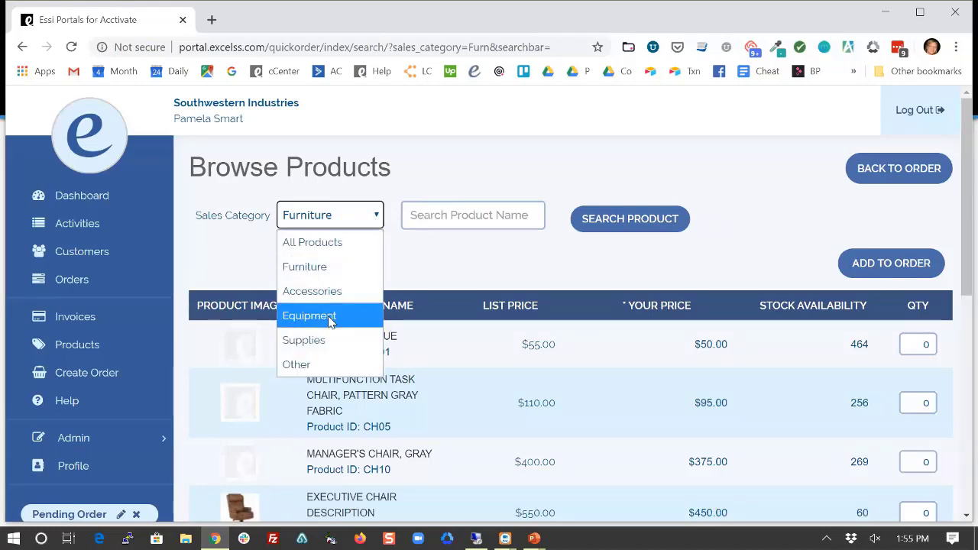
{"action": "left_click", "coordinate": [230, 281]}
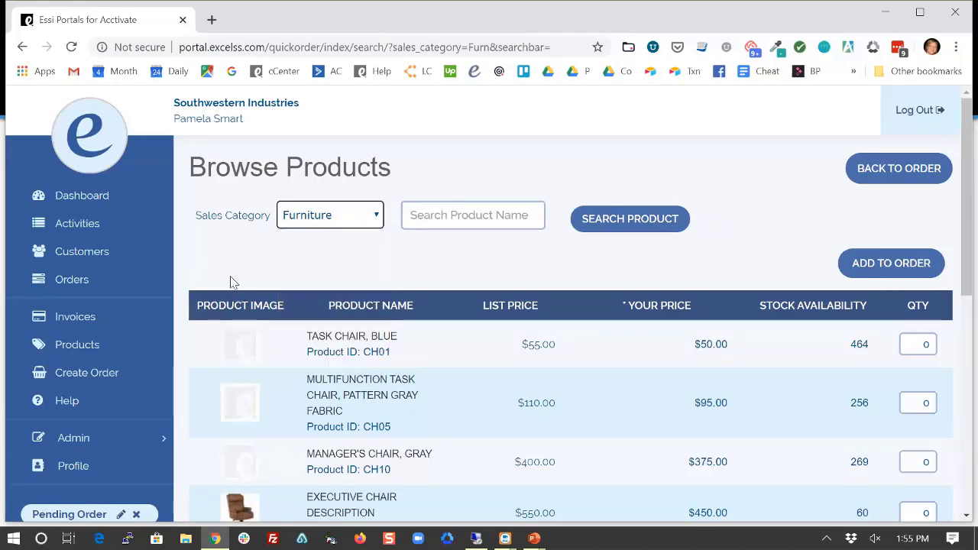
{"action": "scroll", "coordinate": [231, 281], "scroll_direction": "down", "scroll_amount": 3}
Return to the top of the Furniture product list, then bring up the presentation's Contact slide.
{"action": "scroll", "coordinate": [231, 281], "scroll_direction": "up", "scroll_amount": 3}
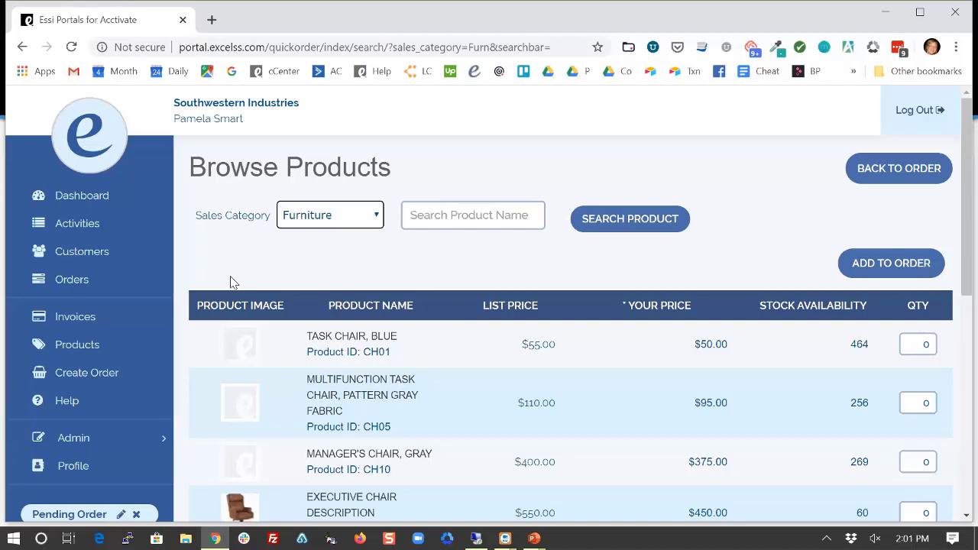
{"action": "key", "text": "alt+Tab"}
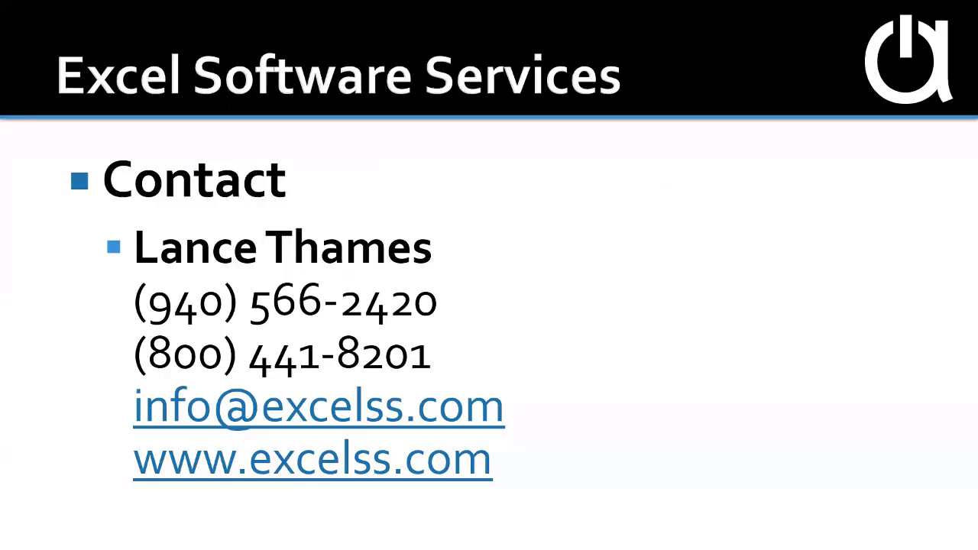